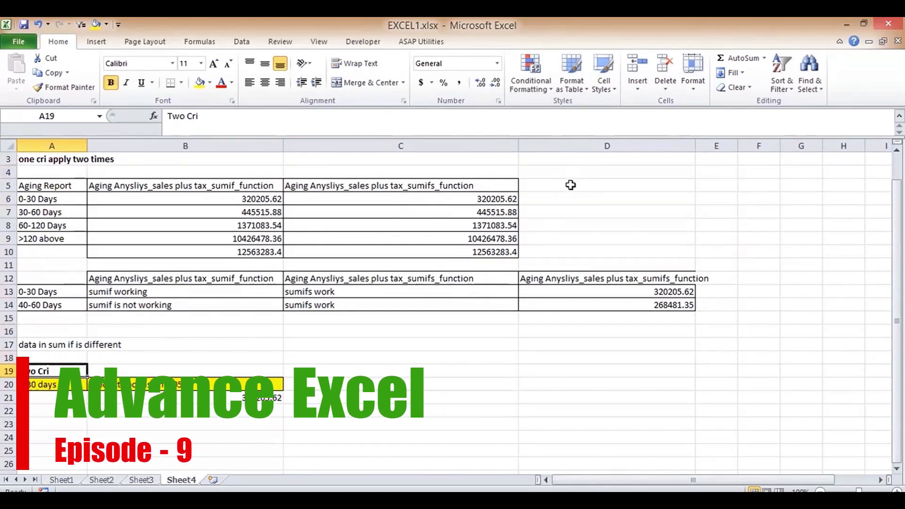
- Enter the heading average_if in D5 and average_ifs in E5, correcting an early typo
left_click(570, 183)
type("av")
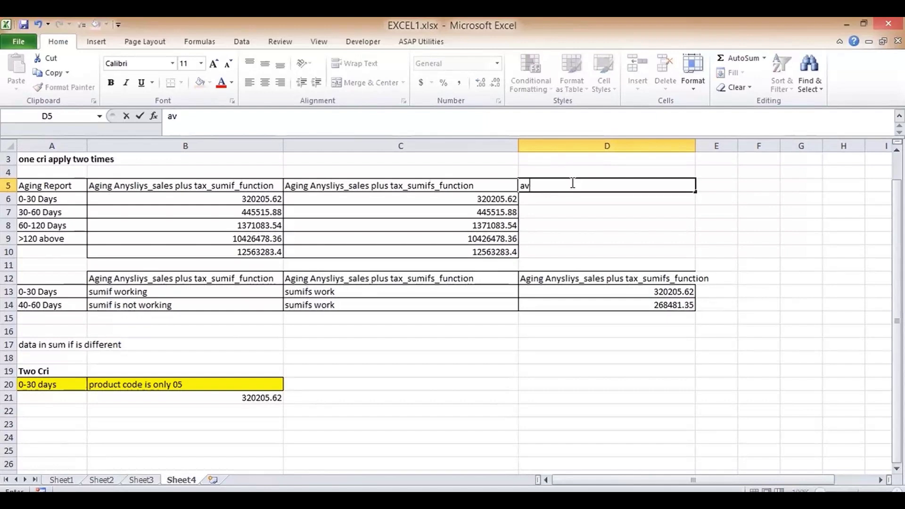
key("BackSpace")
key("BackSpace")
type("average")
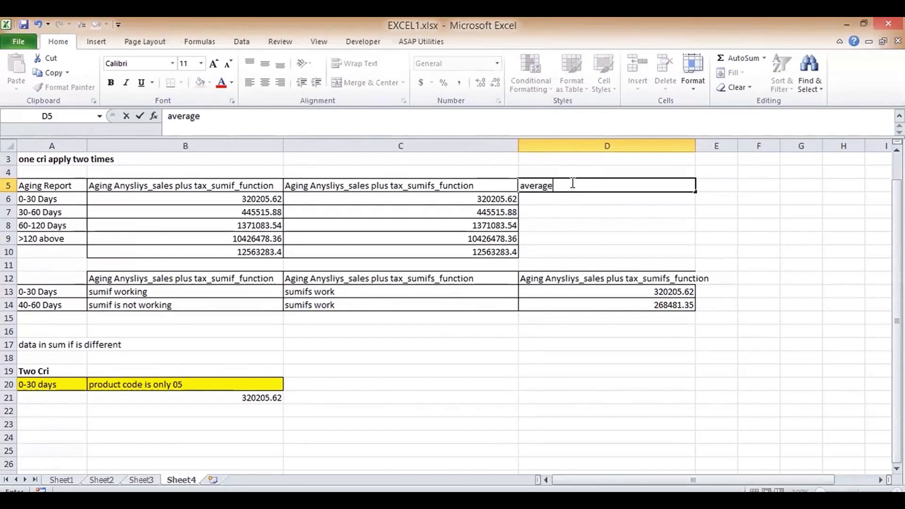
key("Return")
left_click(571, 184)
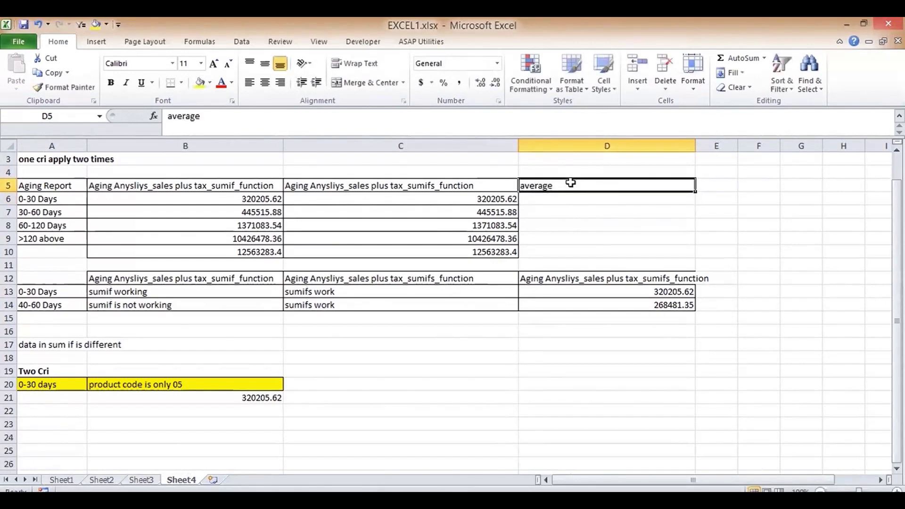
left_click(236, 117)
type("_if")
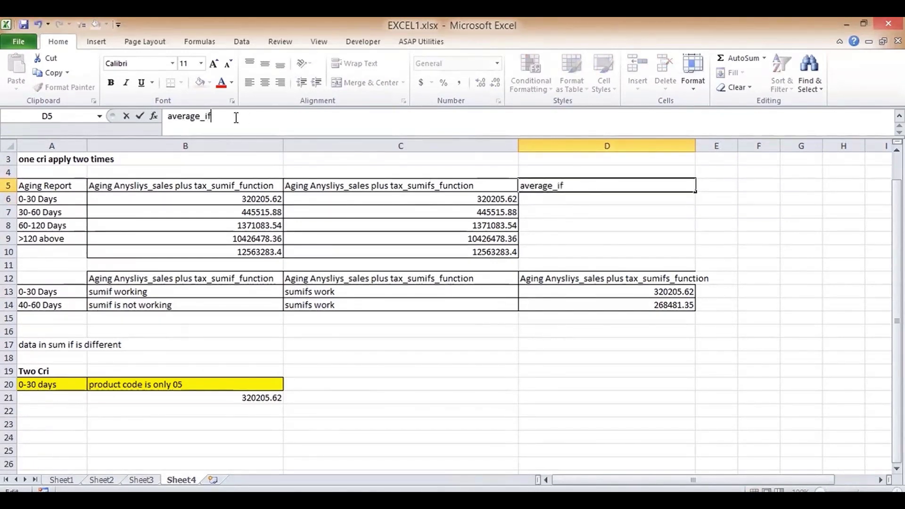
key("Tab")
type("av")
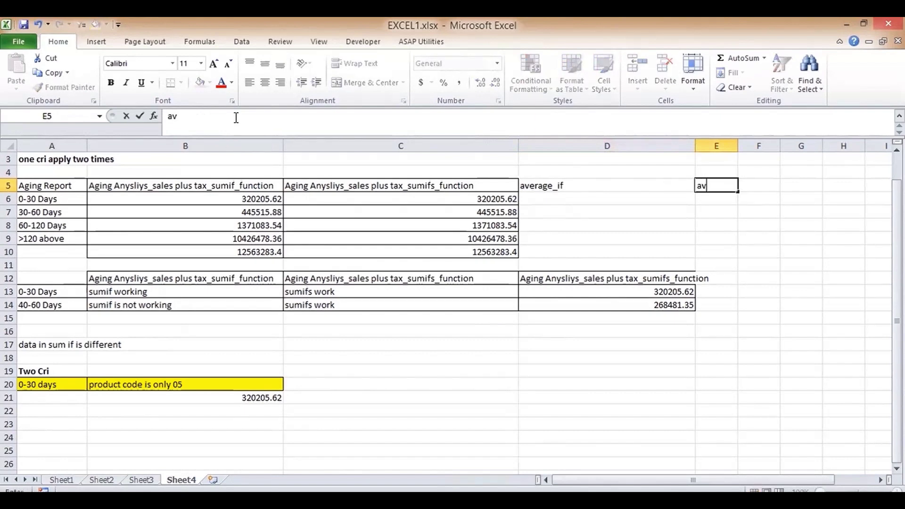
type("erage_ifs")
key("Return")
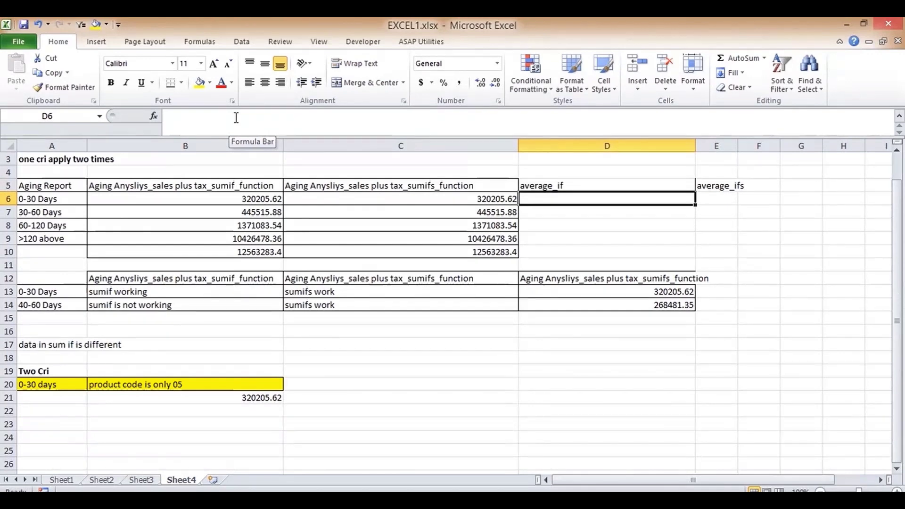
- Start an AVERAGEIF in D6 on Sheet3!E3:E902, cancel it, and retype =ave
type("=ave")
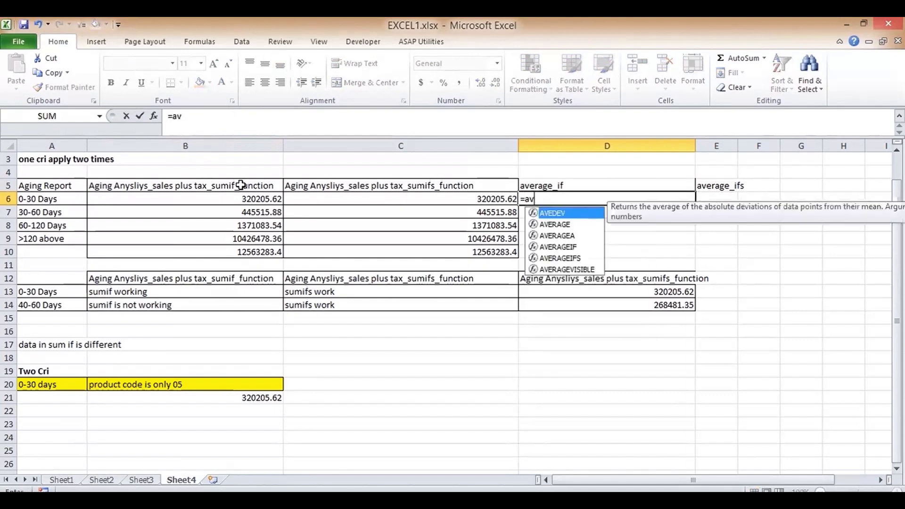
double_click(560, 247)
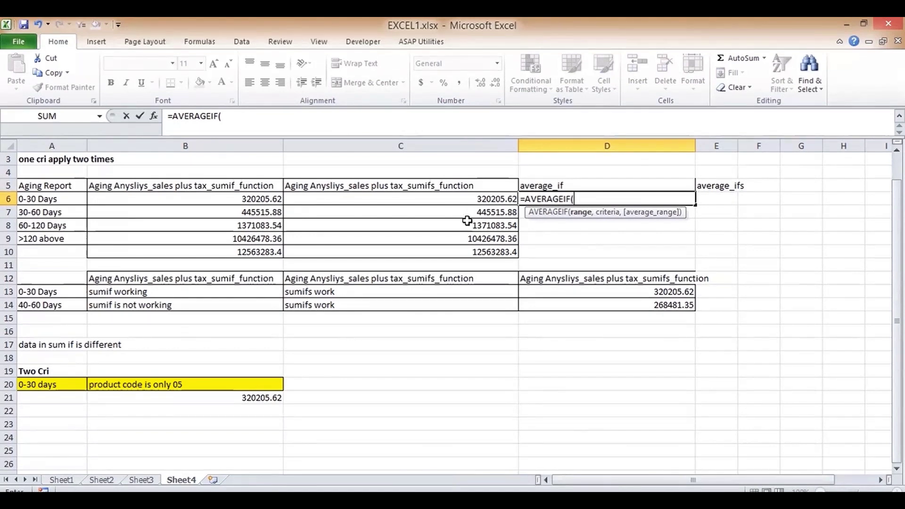
left_click(141, 480)
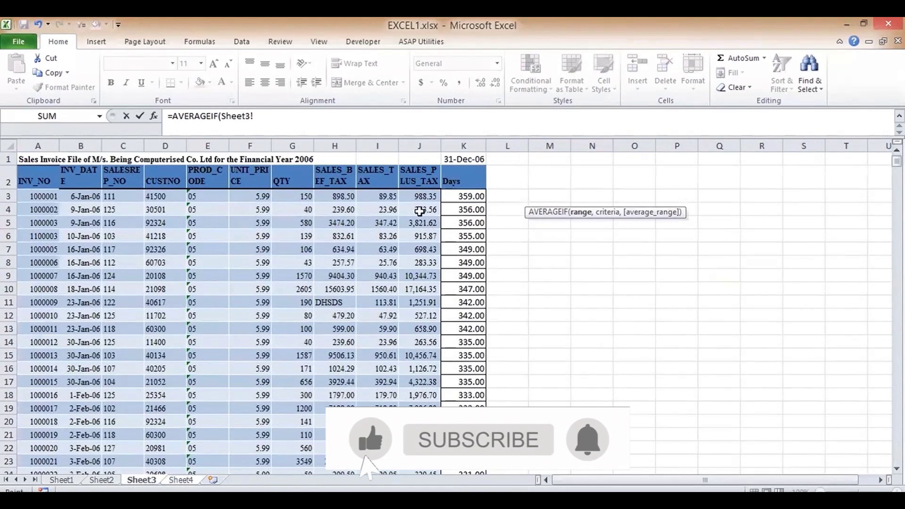
left_click(200, 198)
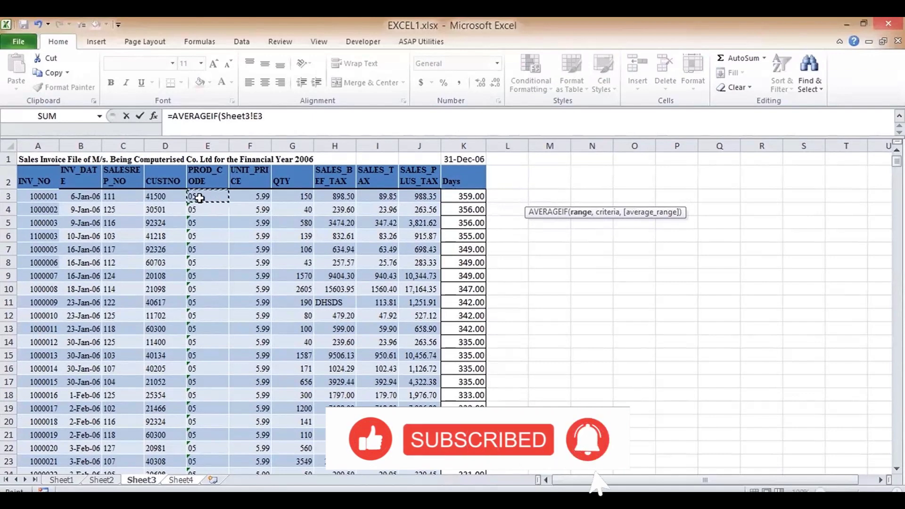
key("ctrl+shift+Down")
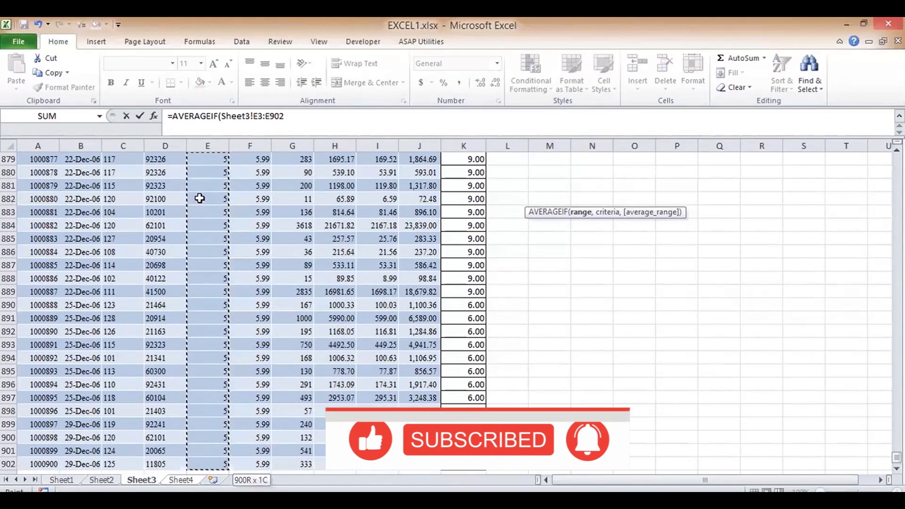
key("Escape")
type("=ave")
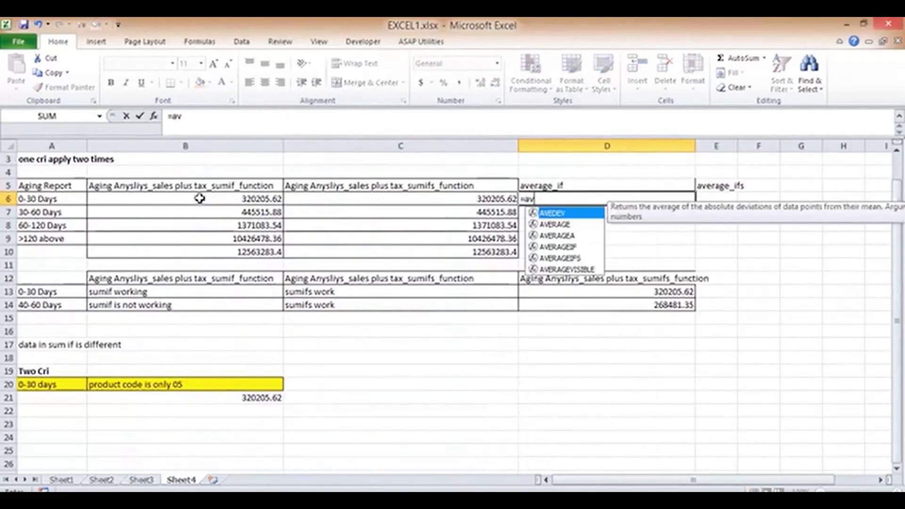
- Insert AVERAGEIF in D6 with range Sheet3!K3:K902 and criterion "<=30"
double_click(562, 247)
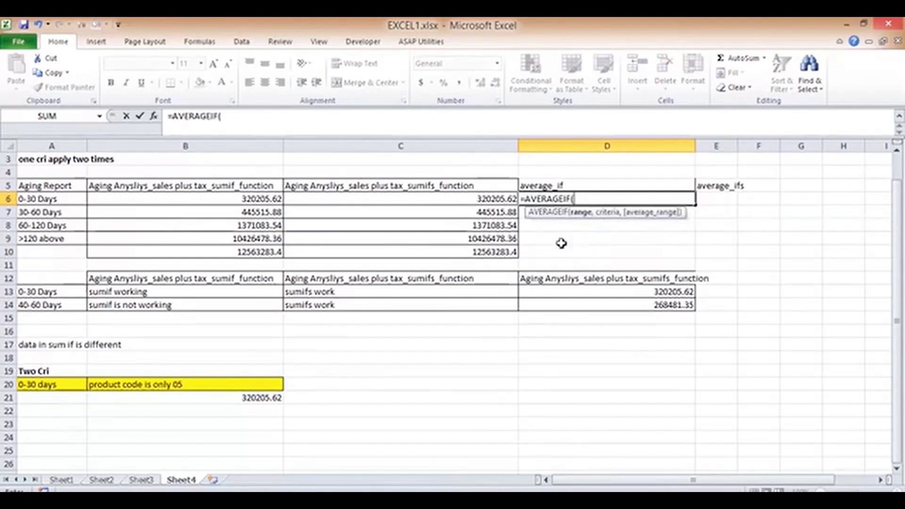
left_click(141, 479)
left_click(897, 283)
left_click(897, 283)
left_click(897, 283)
left_click(897, 283)
left_click(898, 283)
left_click(898, 283)
left_click_drag(897, 409, 898, 158)
left_click(412, 194)
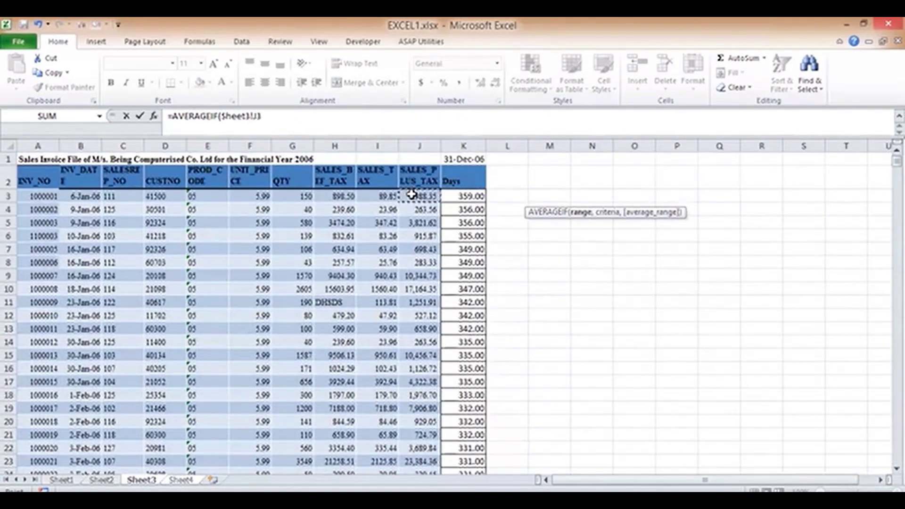
key("ctrl+shift+Down")
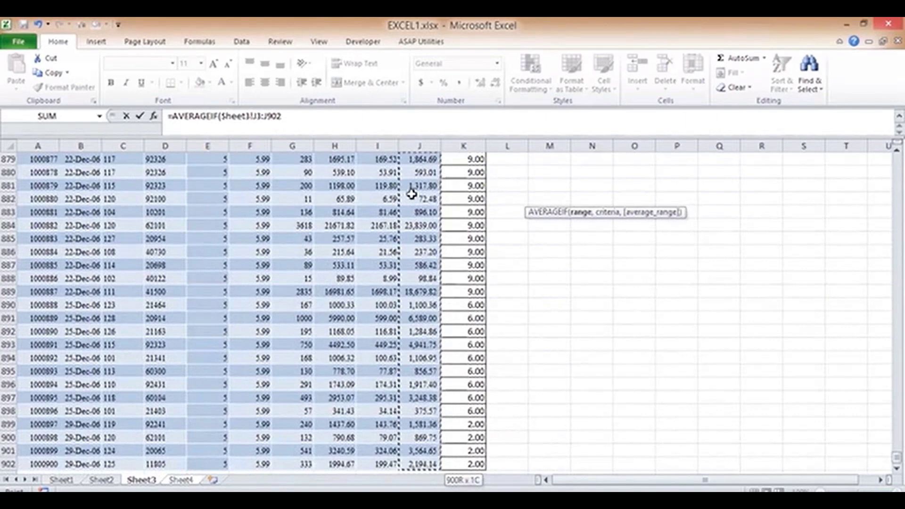
key("ctrl+shift+Up")
key("Right")
key("ctrl+shift+Down")
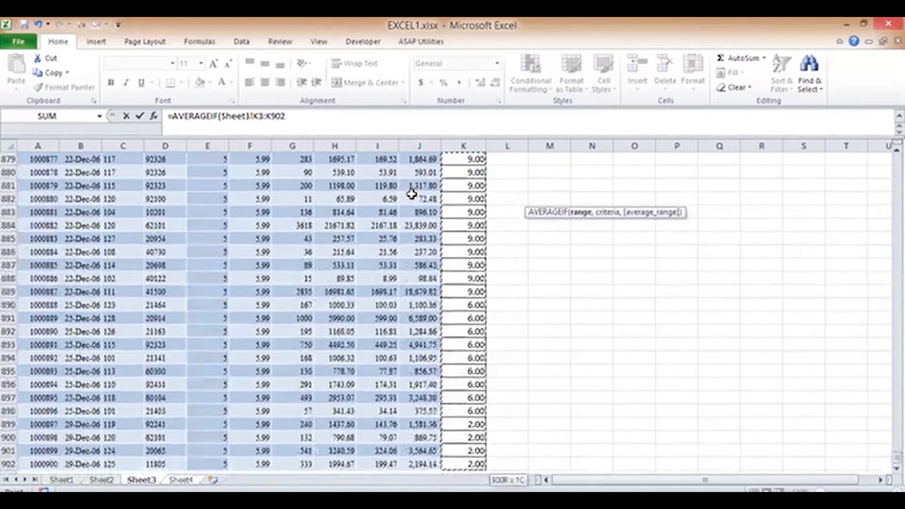
type(",\"<=30")
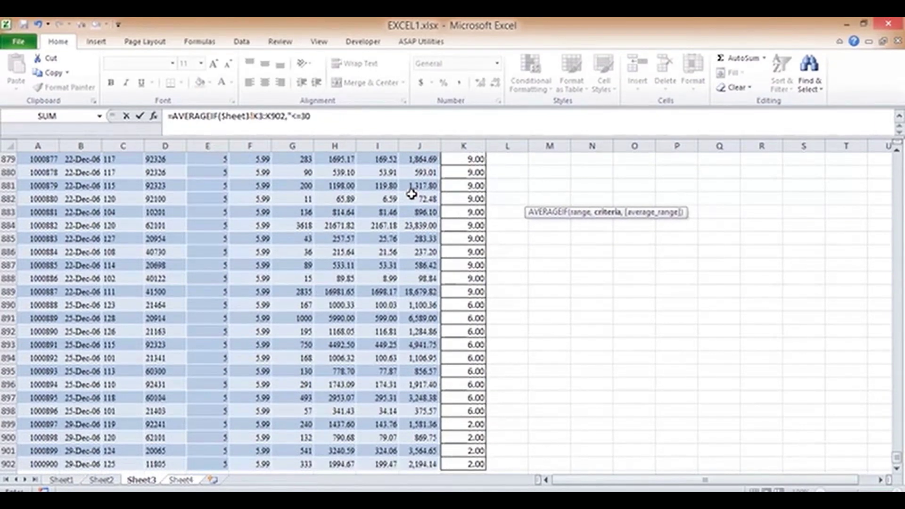
type("\",")
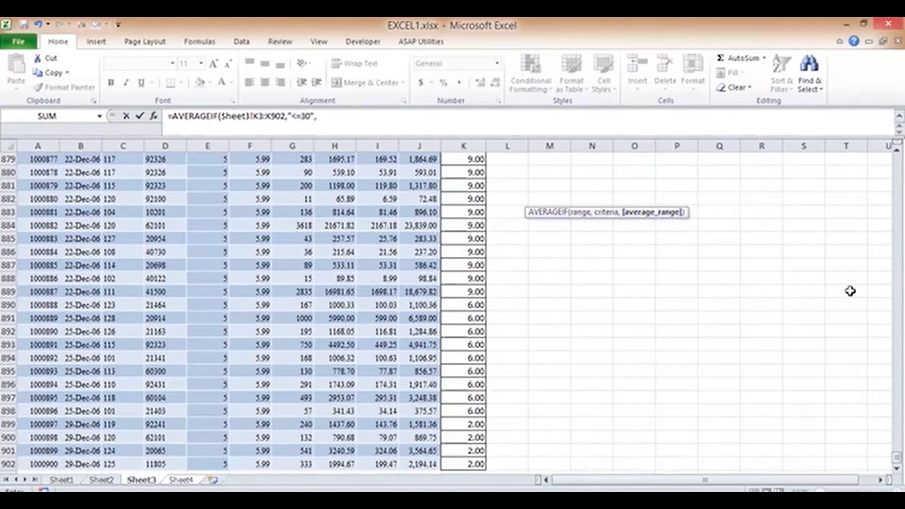
- Use Sheet3!J3:J902 as the average range and enter the formula, returning 4213.231842
left_click_drag(897, 457, 898, 158)
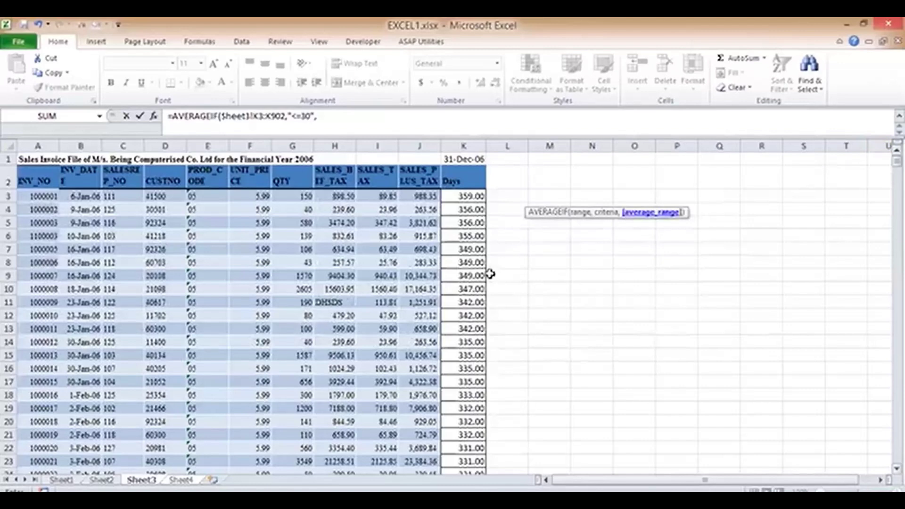
left_click(414, 193)
key("ctrl+shift+Down")
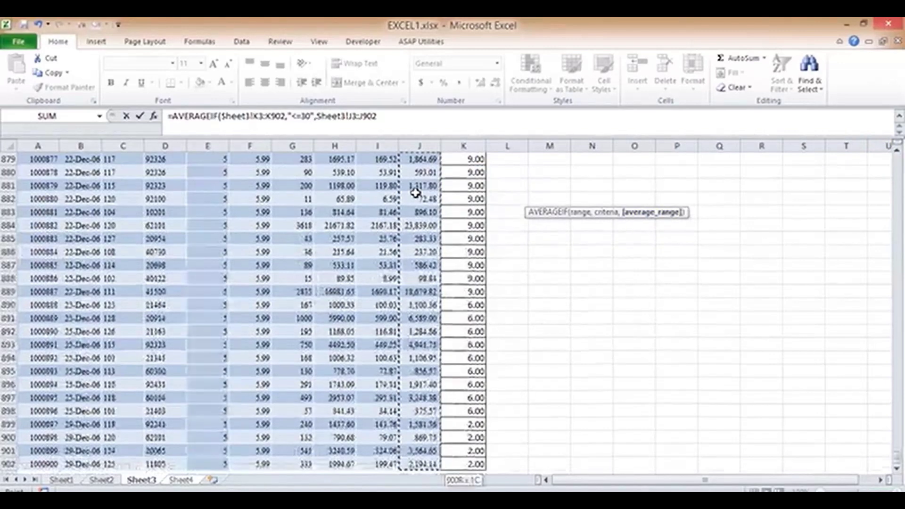
key("Return")
key("Up")
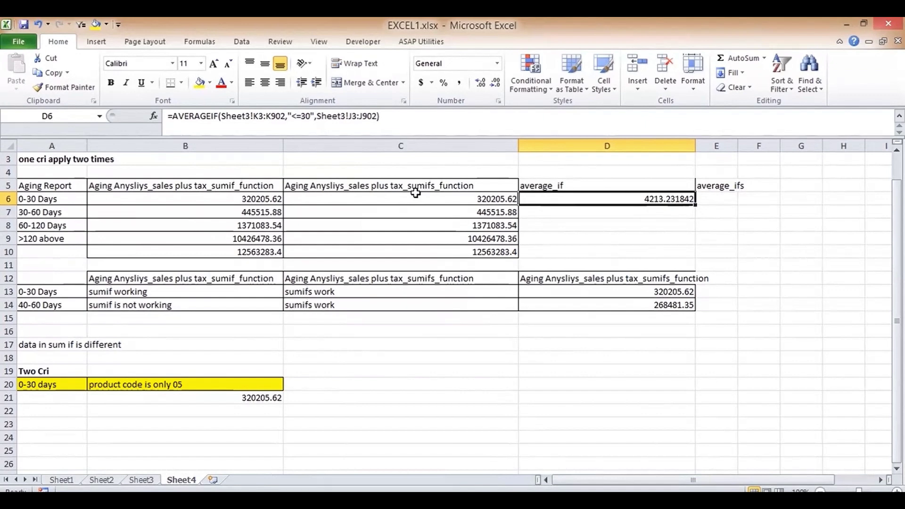
- Put borders around the average_if heading cell D5
key("Up")
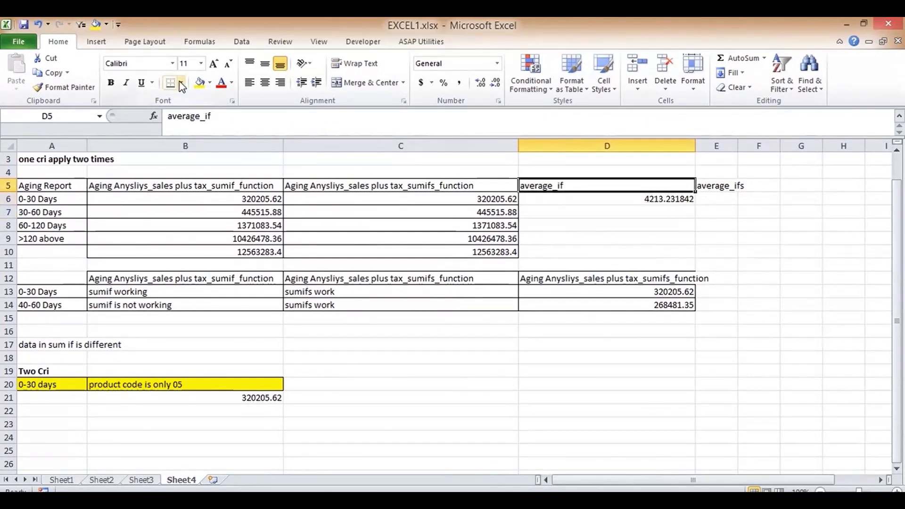
left_click(182, 84)
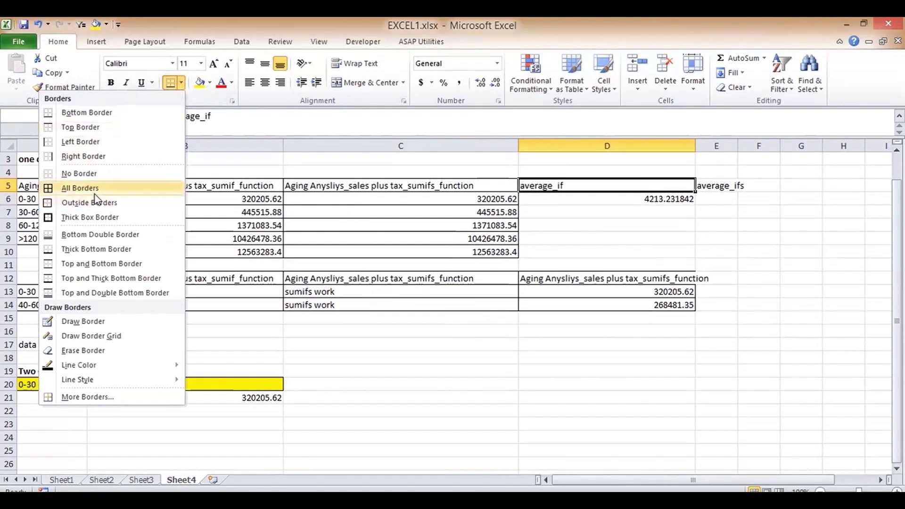
left_click(94, 192)
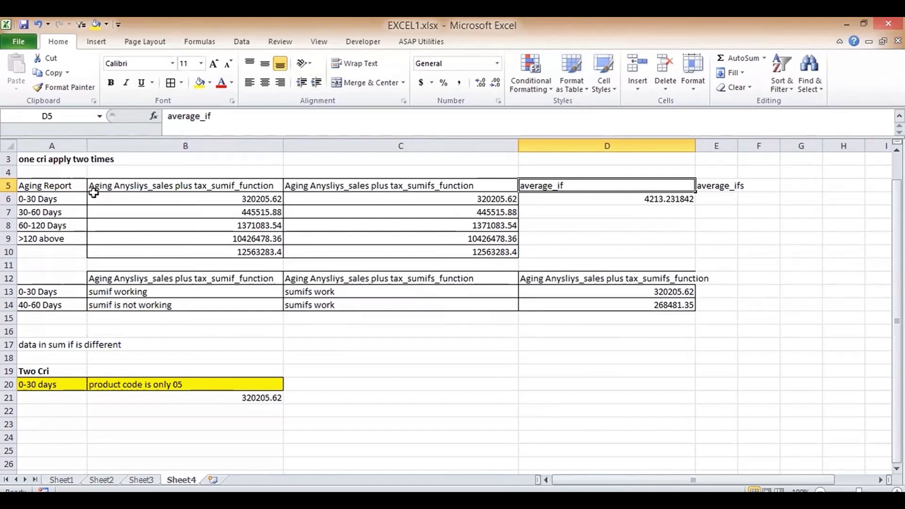
key("Down")
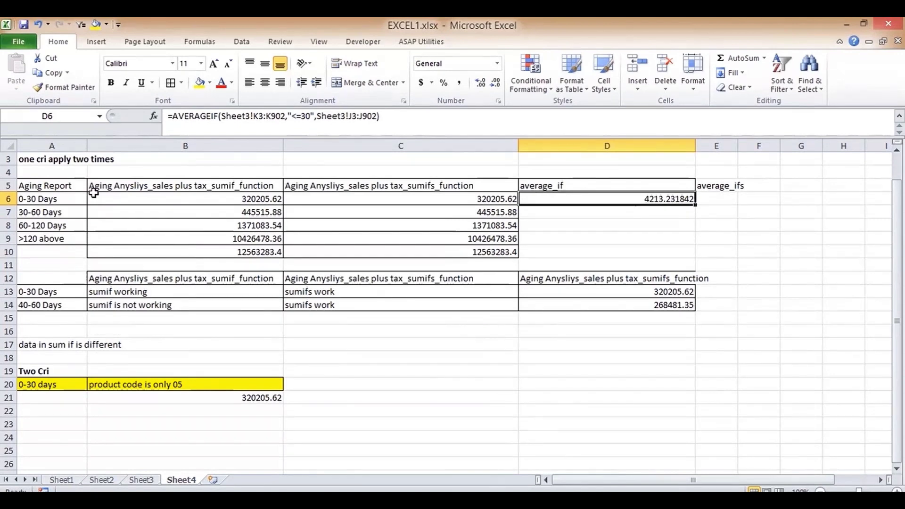
- Autofit column E so the average_ifs heading in E5 fits fully
key("Right")
key("Down")
key("Left")
key("Up")
key("Down")
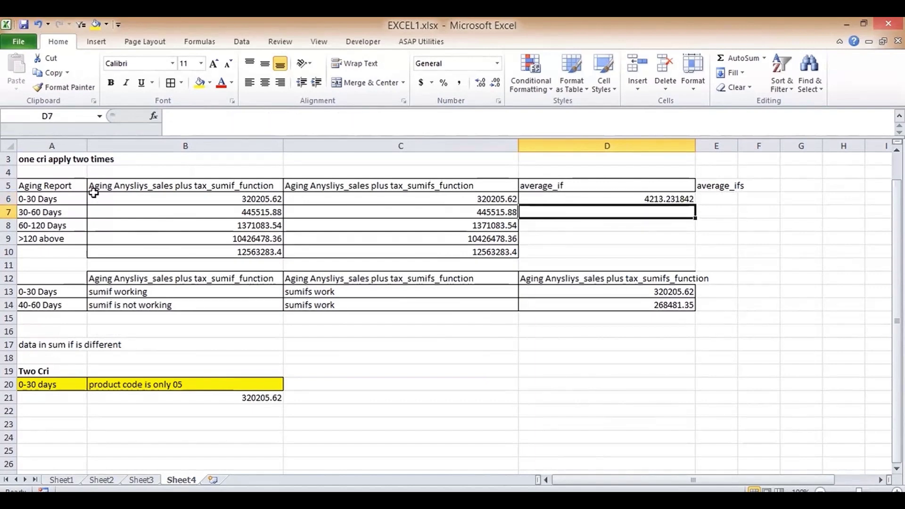
key("Up")
key("Right")
key("Down")
key("Up")
key("Up")
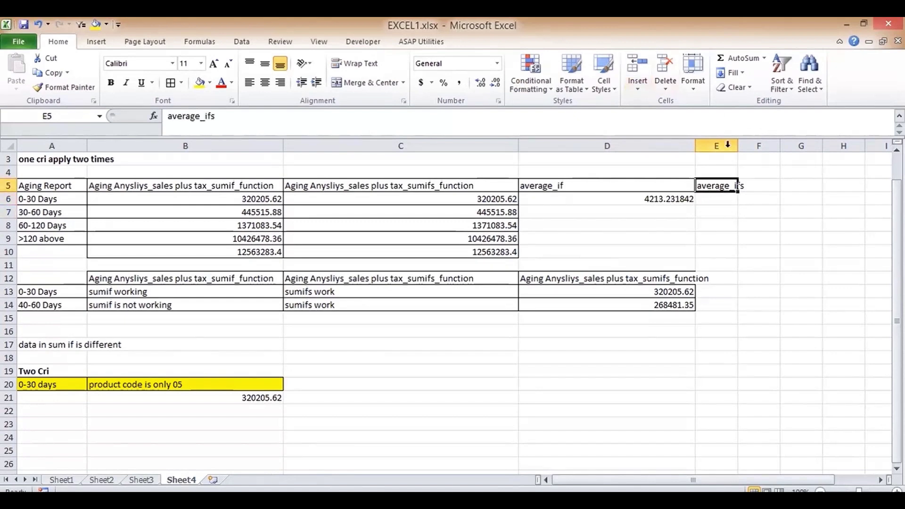
double_click(738, 146)
left_click(632, 186)
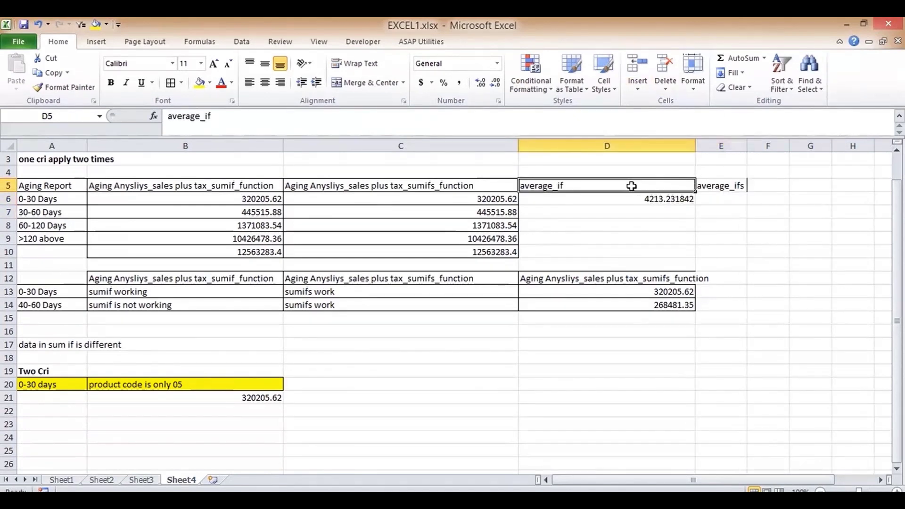
left_click(719, 181)
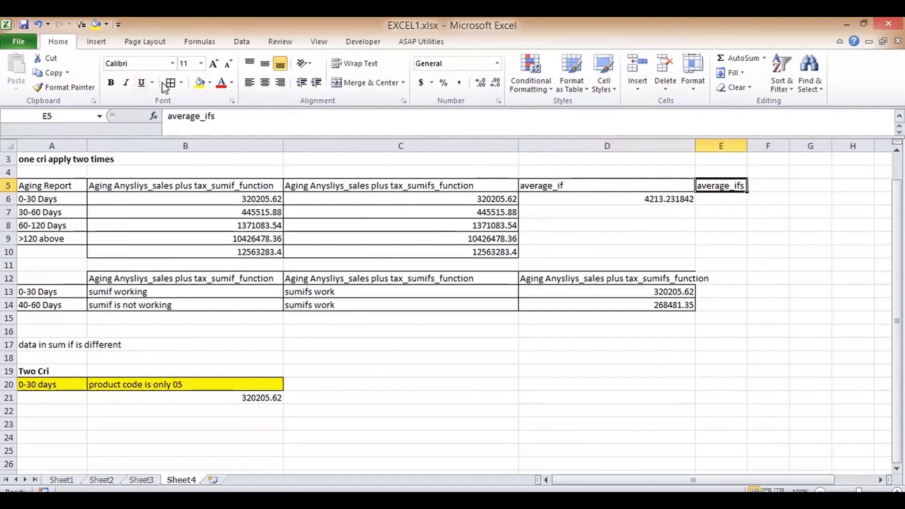
left_click(716, 200)
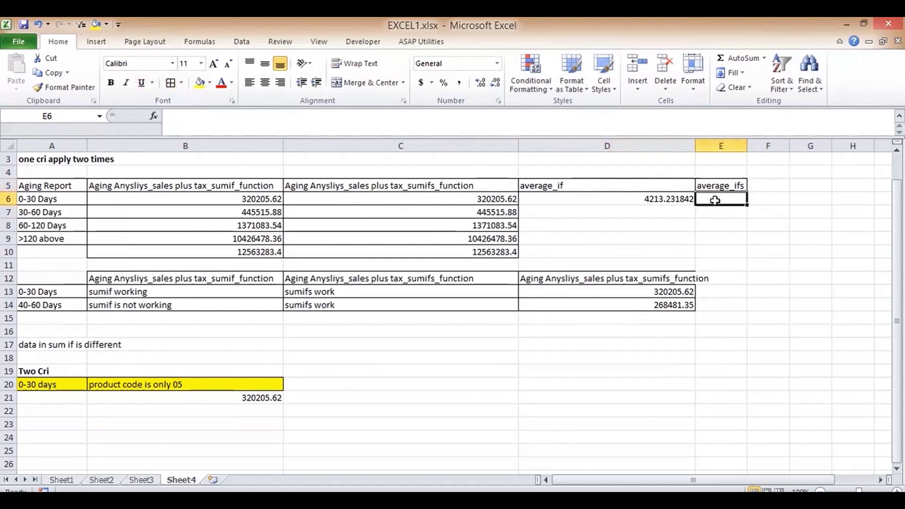
- In E7, type =ave and settle on AVERAGEIFS after briefly trying AVERAGEIF
key("Return")
type("=ave")
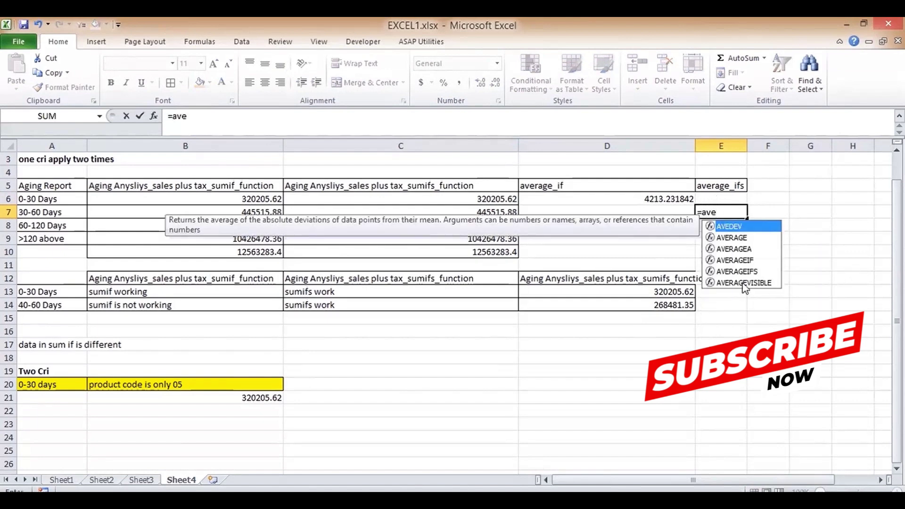
double_click(753, 271)
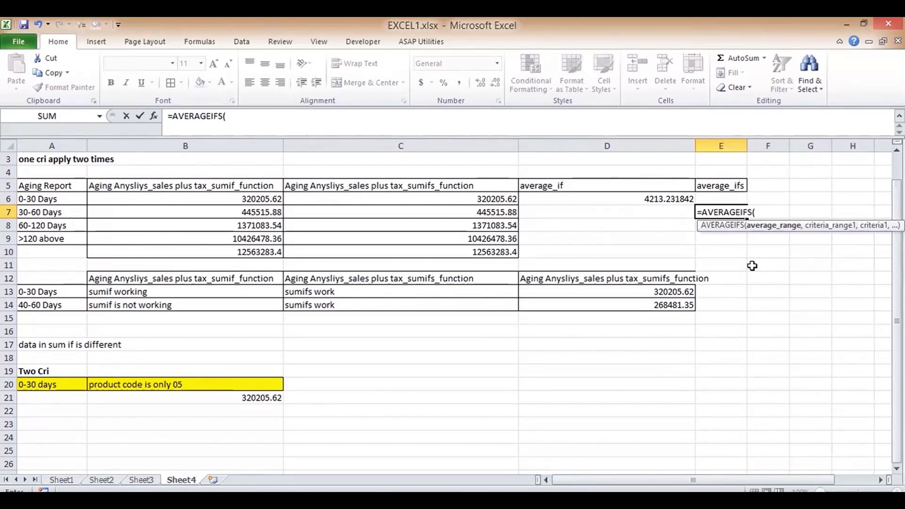
key("BackSpace")
key("BackSpace")
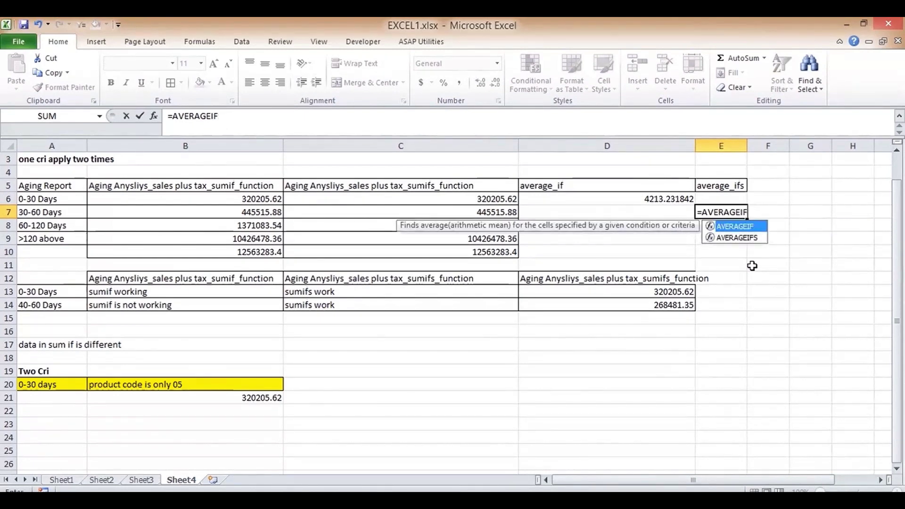
type("(")
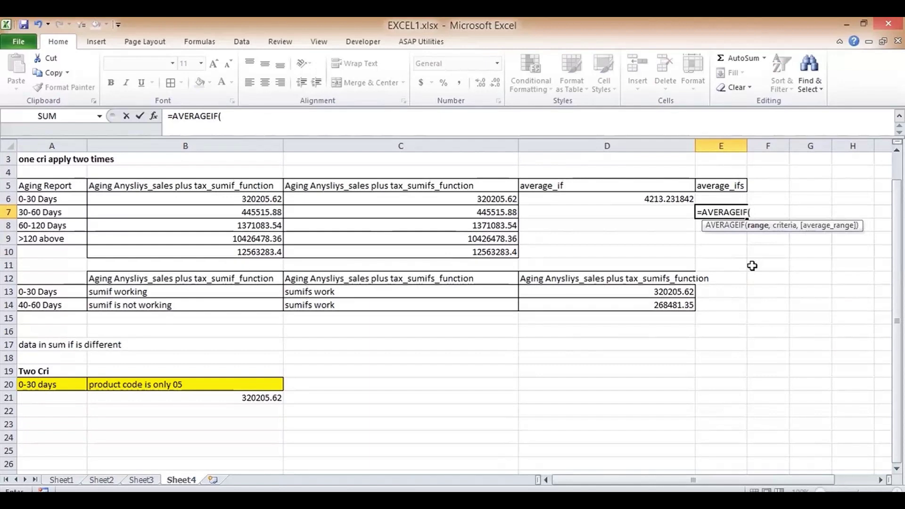
key("BackSpace")
type("s(")
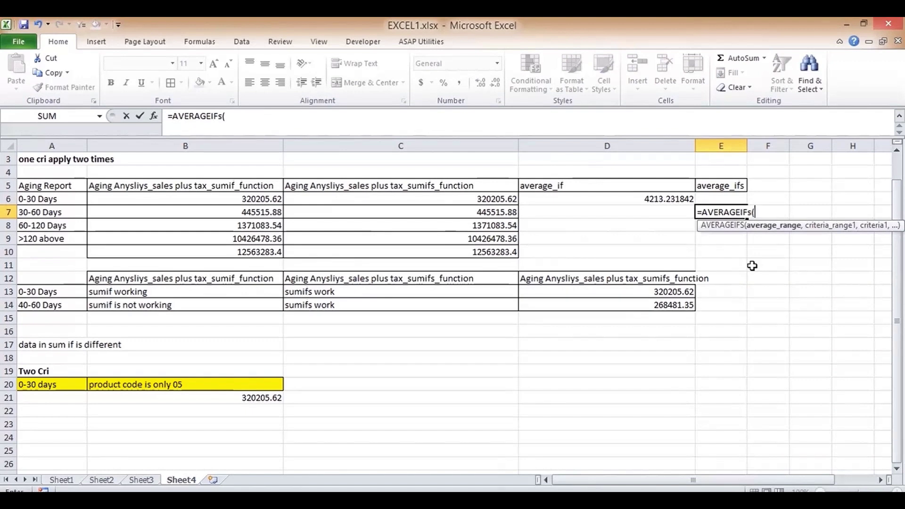
key("BackSpace")
key("BackSpace")
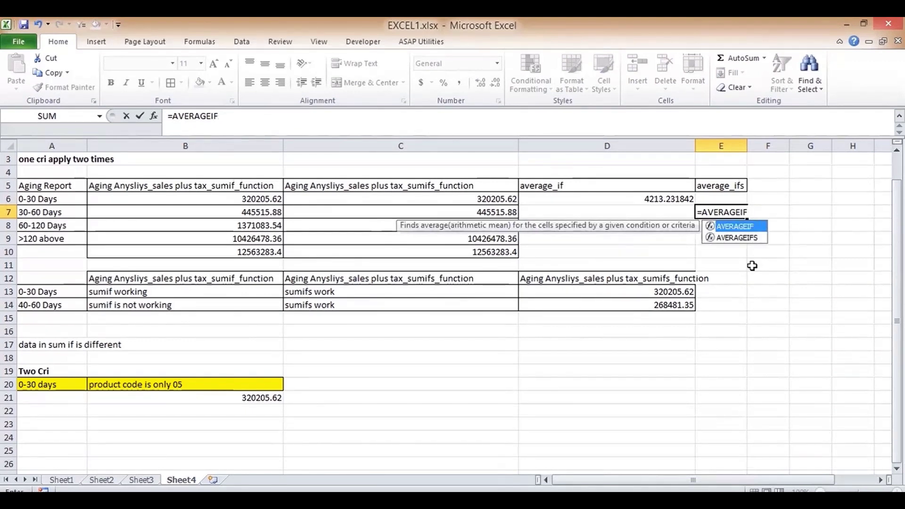
type("s")
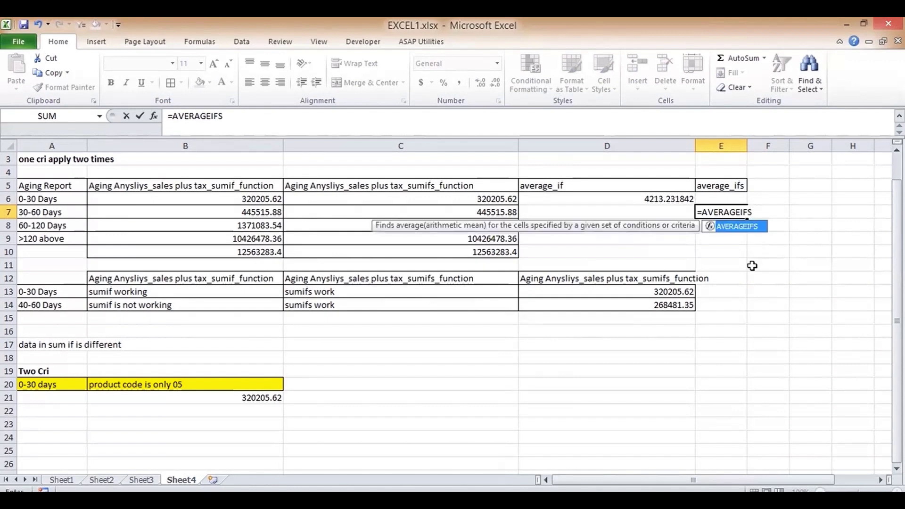
key("Tab")
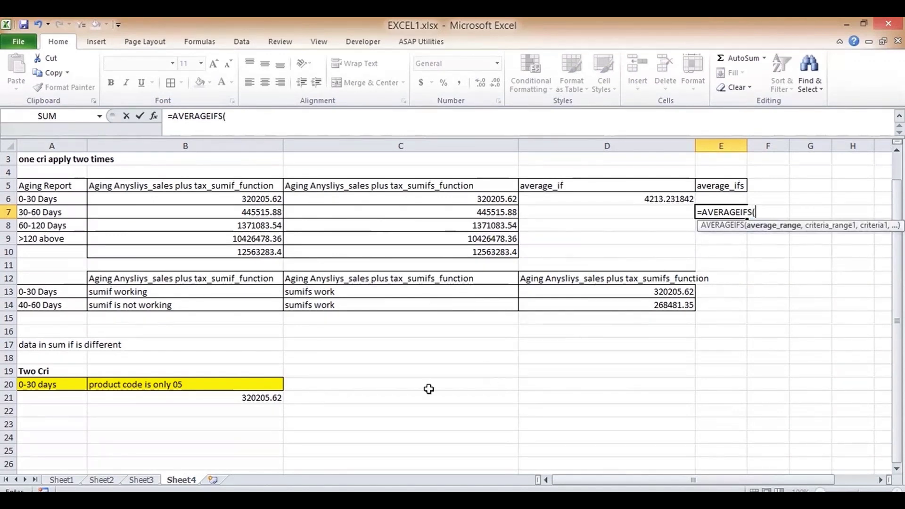
- Give the AVERAGEIFS average range Sheet3!J3:J902 and criterion Sheet3!K3:K902 ">=30"
left_click(150, 480)
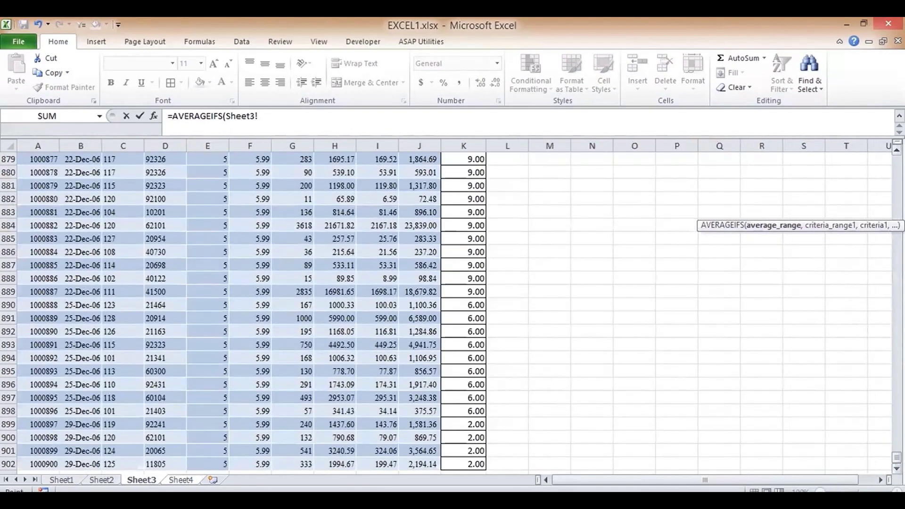
left_click_drag(897, 337, 897, 160)
left_click(432, 196)
key("ctrl+shift+Down")
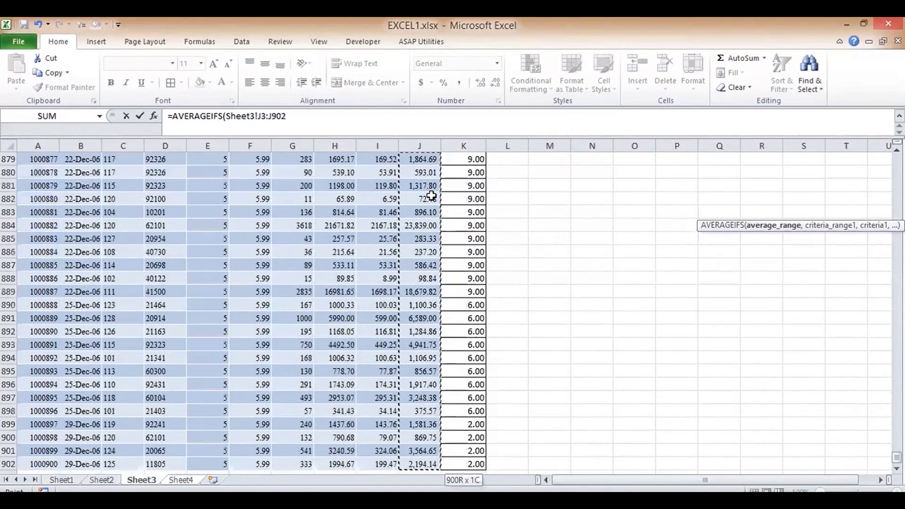
type(",")
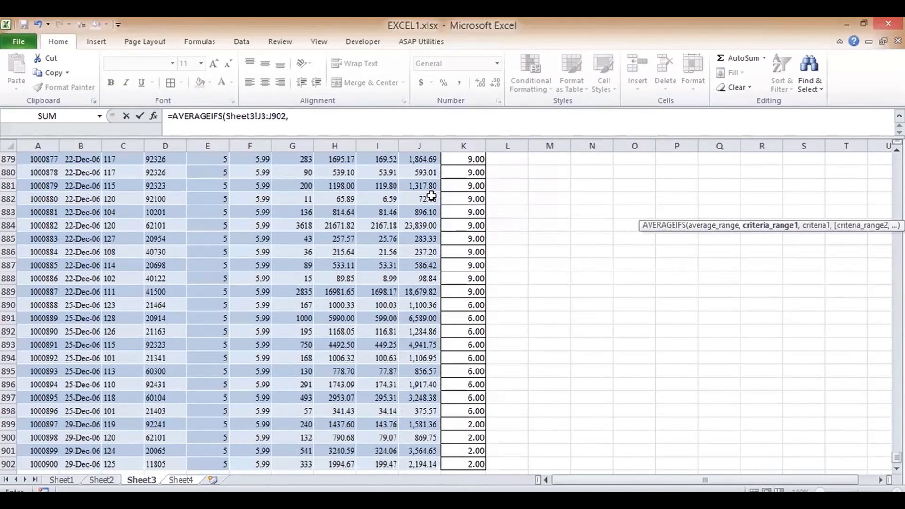
left_click_drag(897, 458, 897, 163)
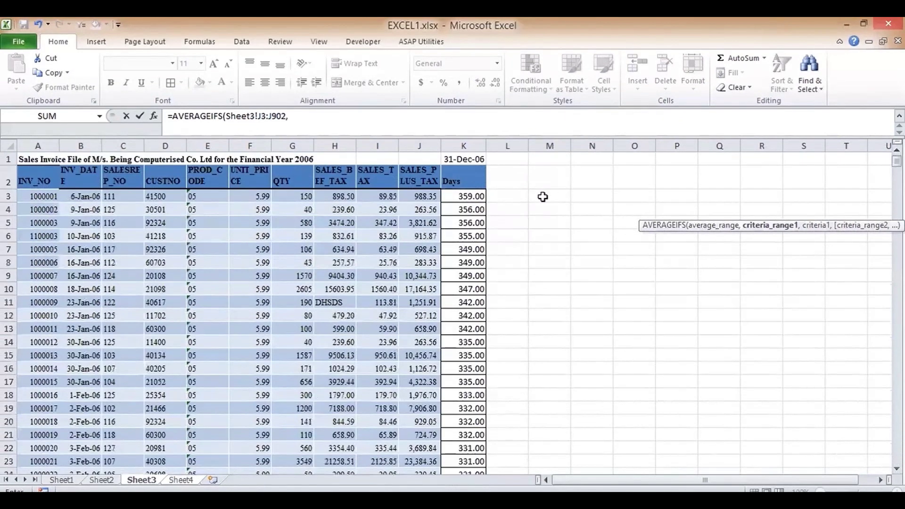
left_click(474, 197)
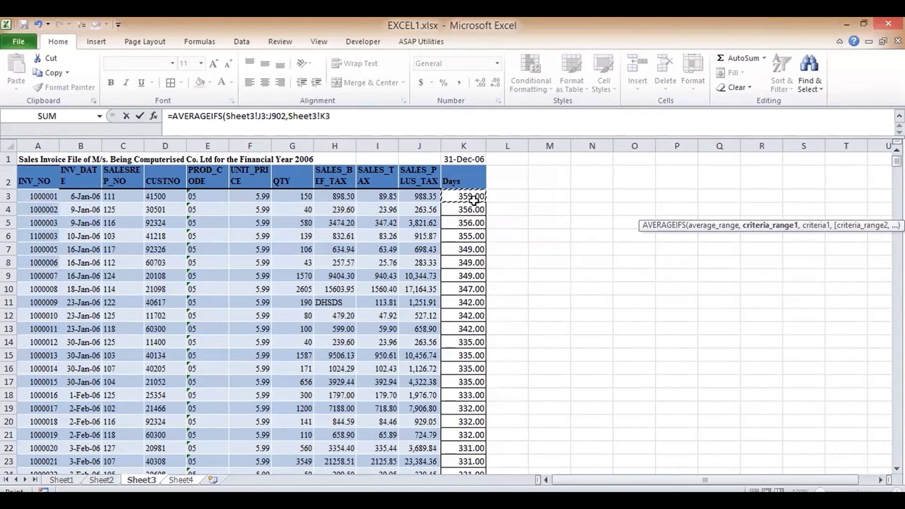
key("ctrl+shift+Down")
type(",\">=30")
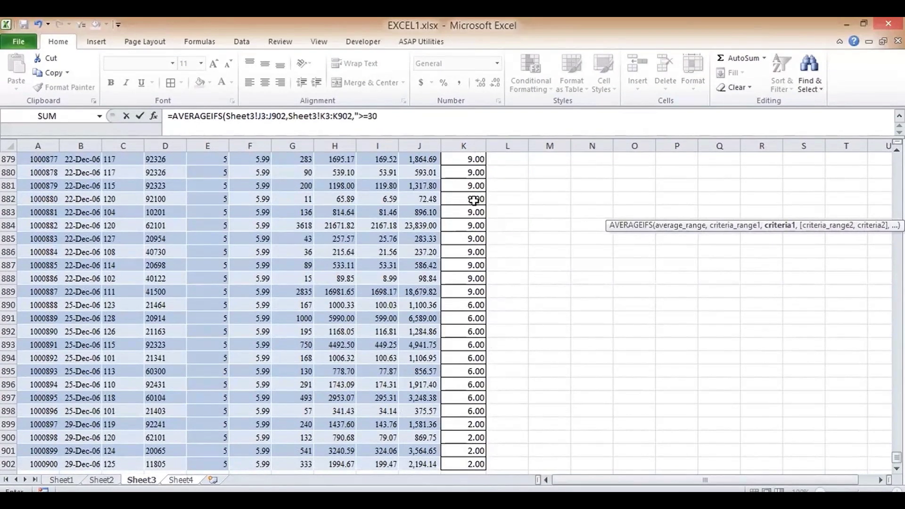
type("\",")
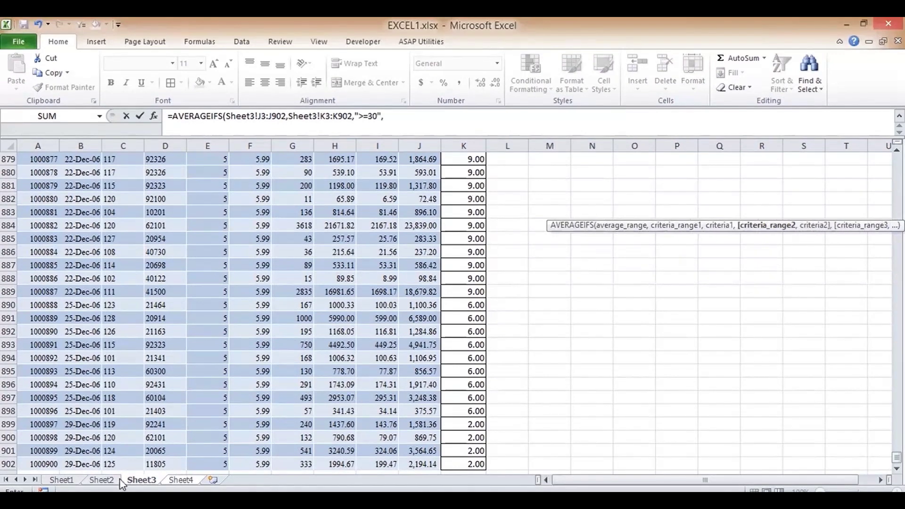
- Add the second criterion Sheet3!K3:K902 "<=60" and enter it, giving 5717.55173
left_click_drag(897, 459, 897, 155)
left_click(470, 199)
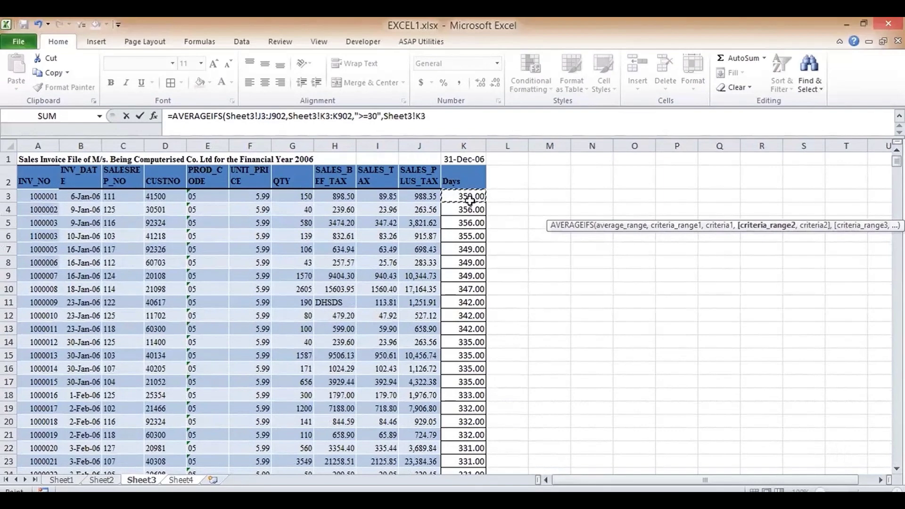
key("ctrl+shift+Down")
type(",")
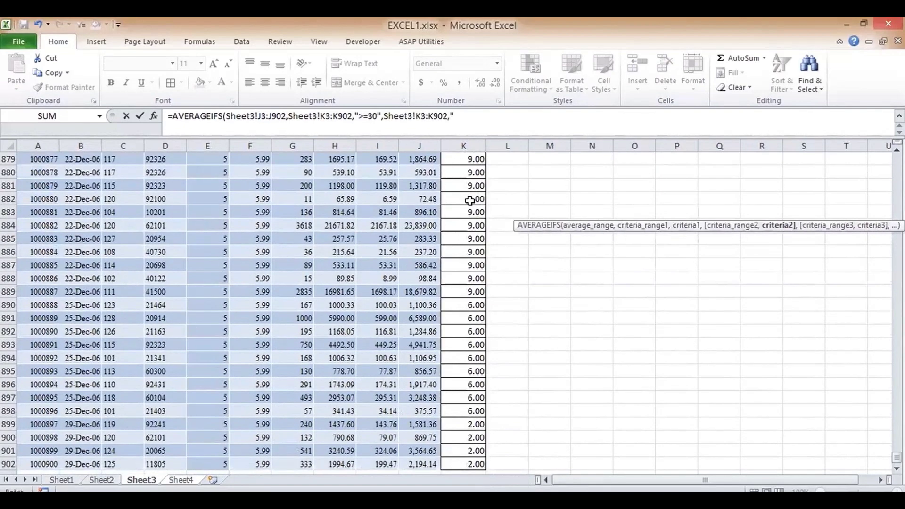
type("\"<=60\")")
key("Return")
key("Up")
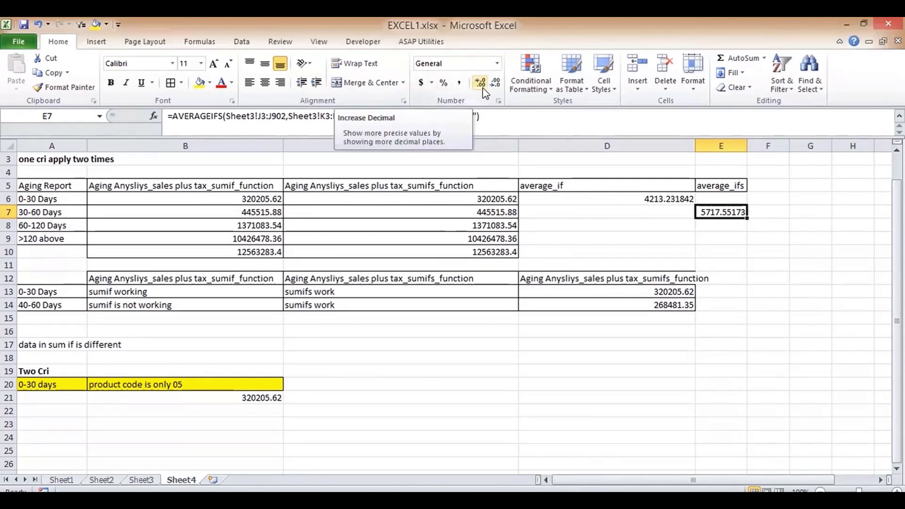
- Reduce decimals so E7 shows 5717.6 and D6 shows 4213
left_click(495, 84)
left_click(495, 84)
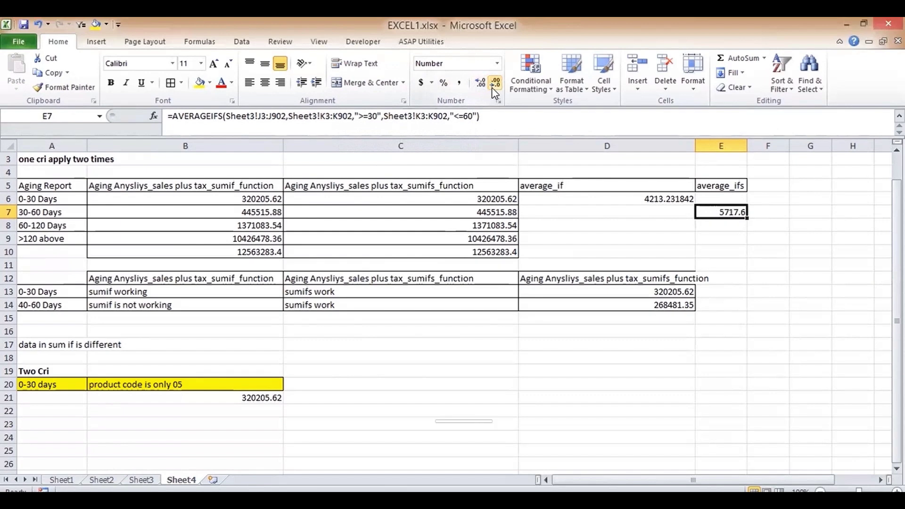
left_click(644, 207)
left_click(644, 198)
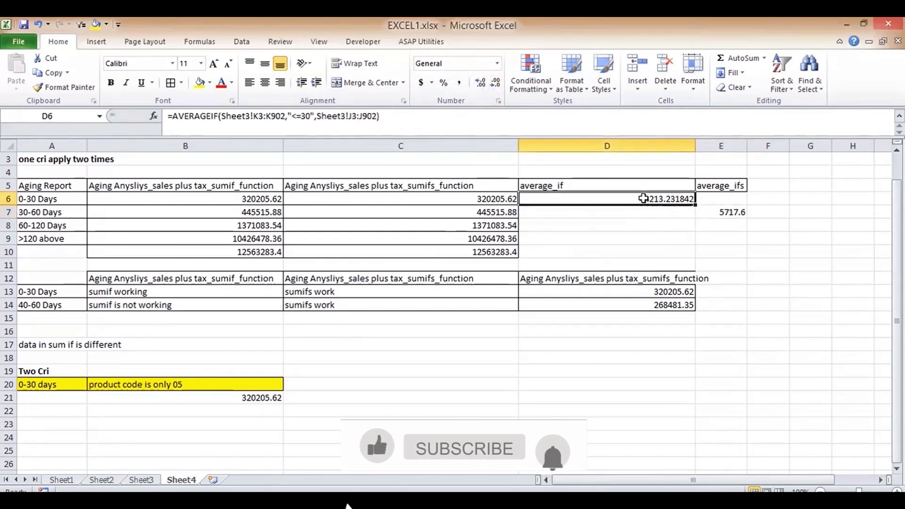
left_click(495, 84)
left_click(495, 84)
left_click(496, 84)
left_click(496, 84)
left_click(495, 84)
left_click(495, 84)
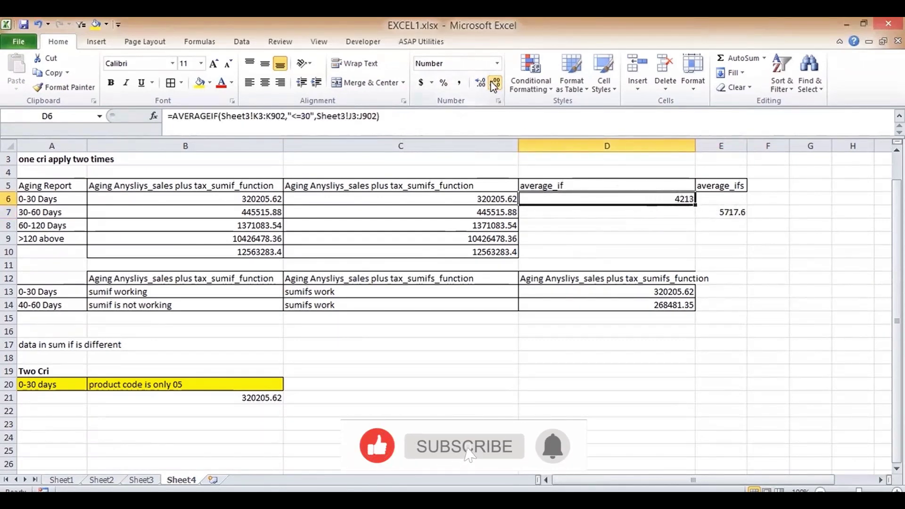
- Begin an AVERAGEIFS formula in E8 for the 60-120 Days row, abandoning a COUNT attempt
left_click(729, 222)
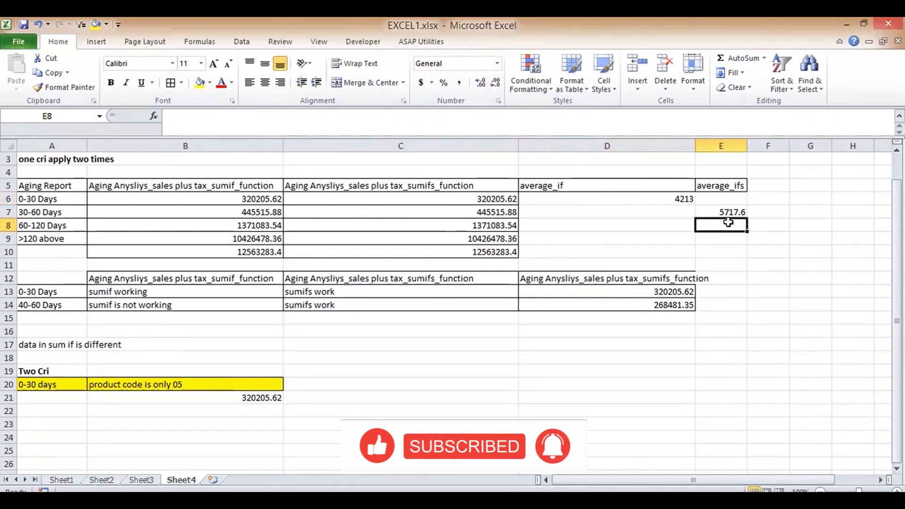
type("=CO")
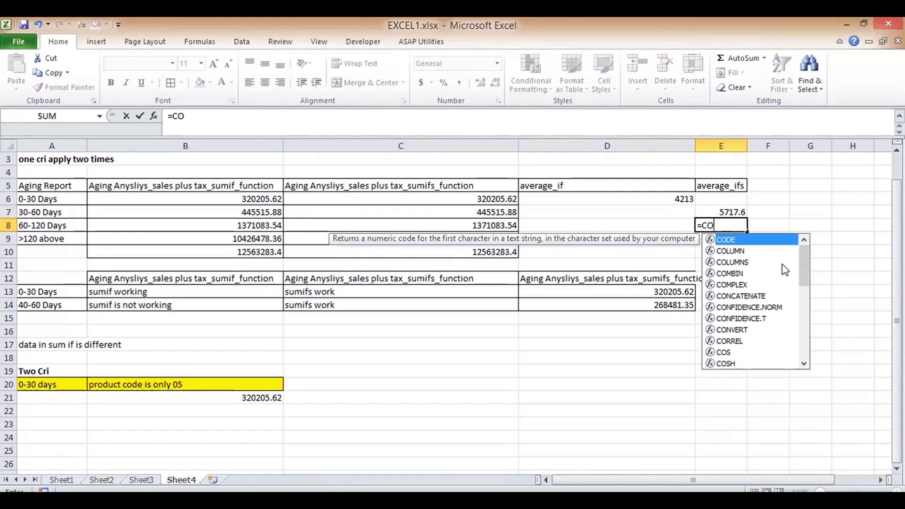
type("OU")
key("BackSpace")
key("BackSpace")
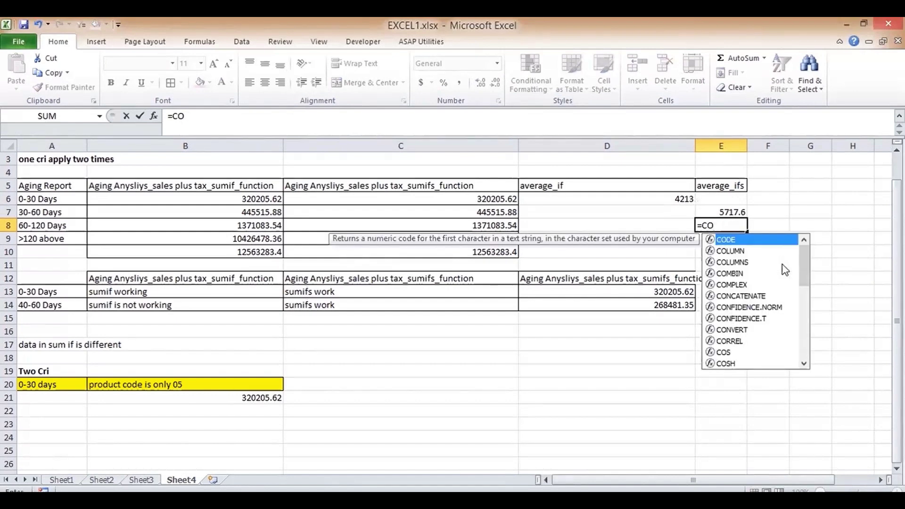
type("UNT")
key("BackSpace")
key("BackSpace")
key("BackSpace")
key("BackSpace")
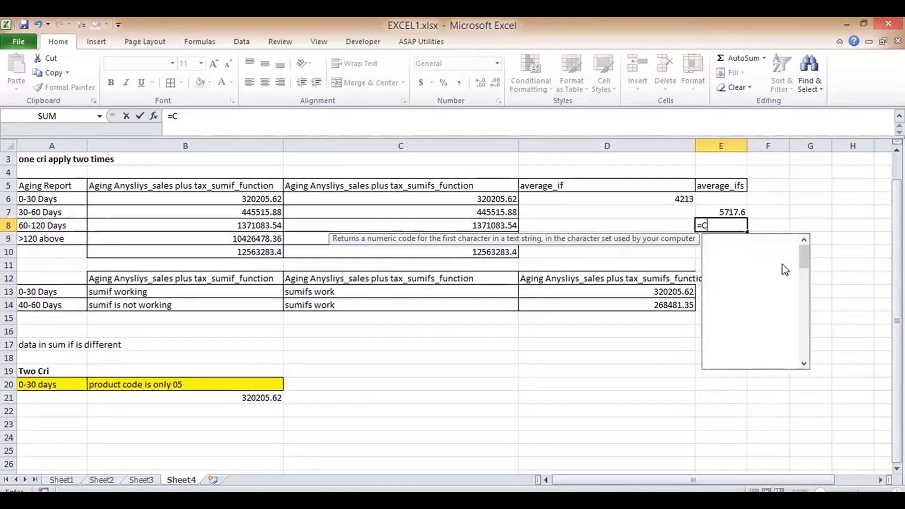
key("BackSpace")
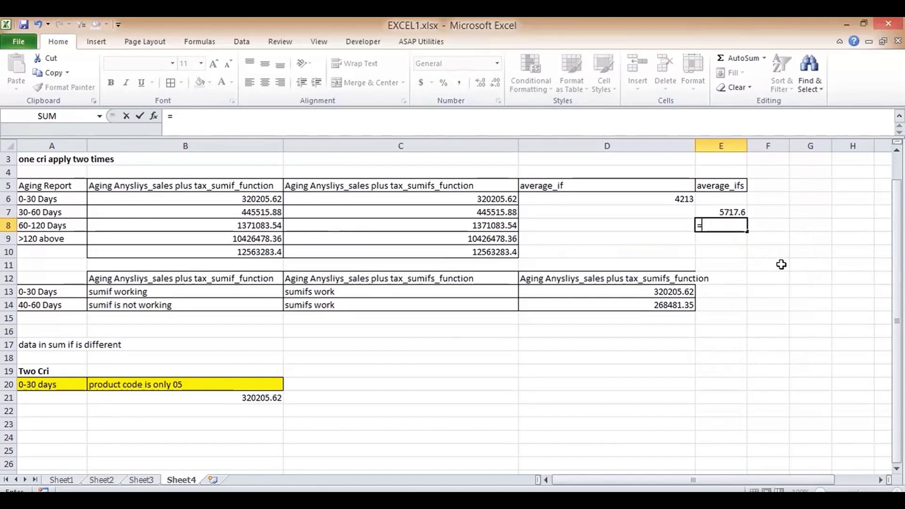
type("AV")
key("Down")
key("Down")
key("Down")
key("Down")
key("Tab")
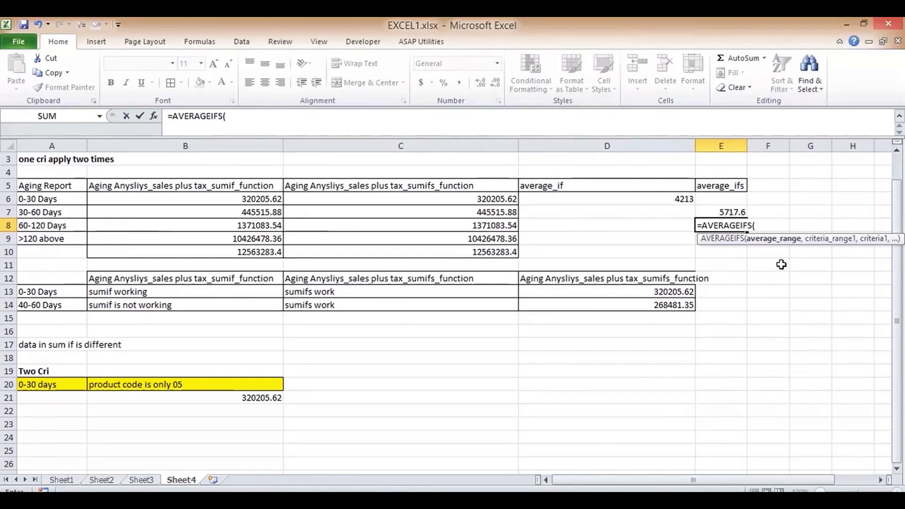
left_click(140, 481)
- Set the average range Sheet3!J3:J902 and first criterion Sheet3!K3:K902 "<=60"
left_click_drag(897, 458, 897, 158)
left_click(421, 194)
key("ctrl+shift+Down")
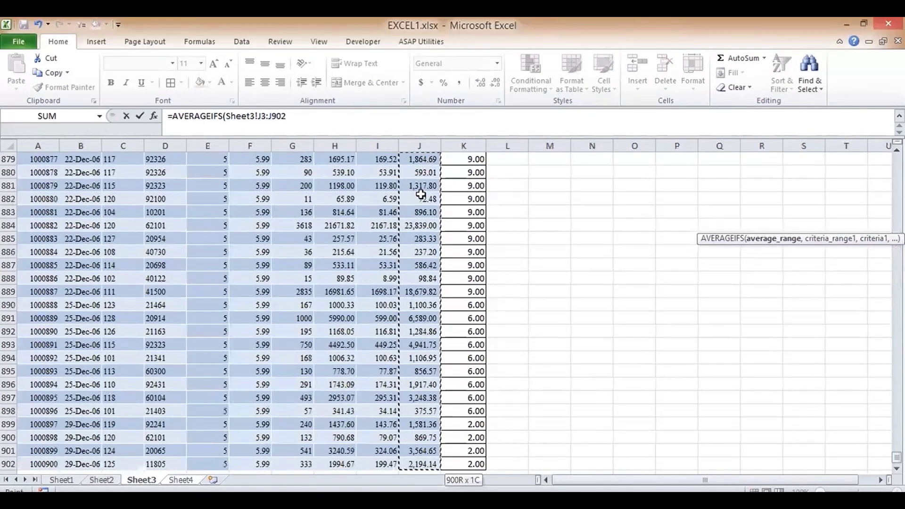
type(",")
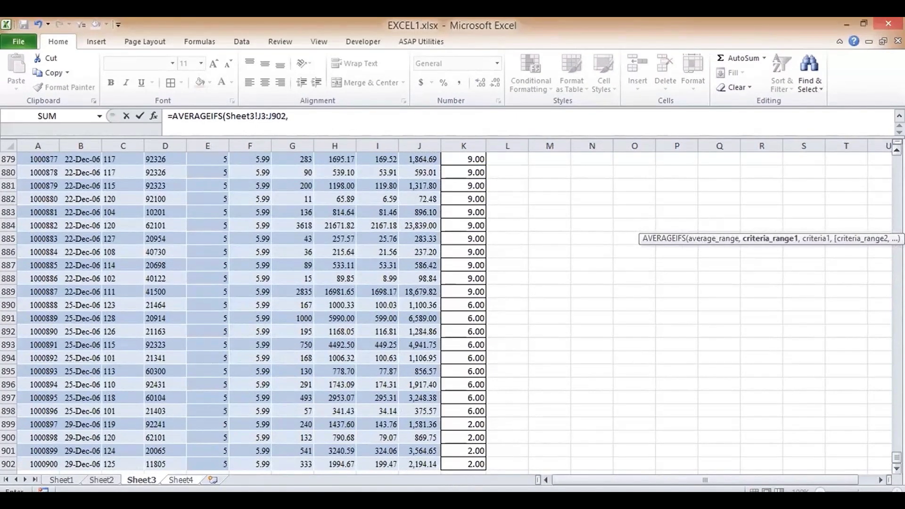
left_click_drag(898, 458, 898, 158)
left_click(470, 194)
key("ctrl+shift+Down")
type(",")
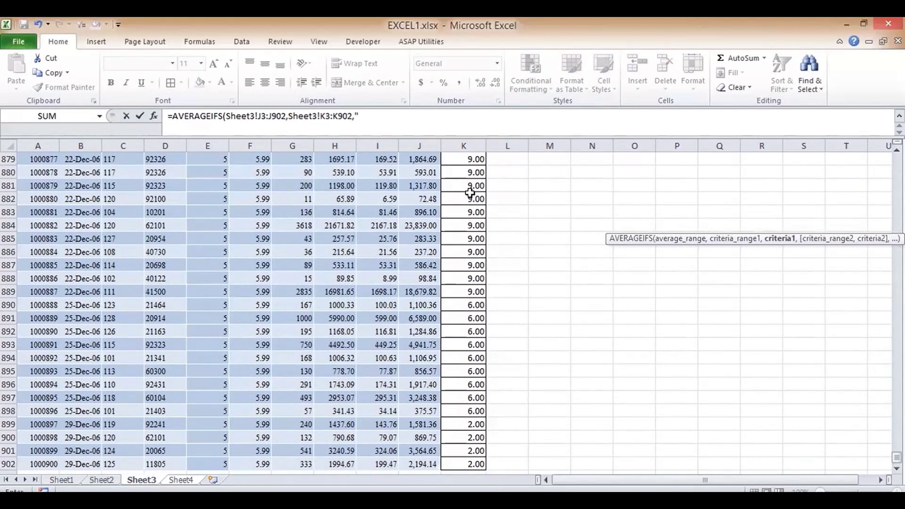
type("\"<=60\",")
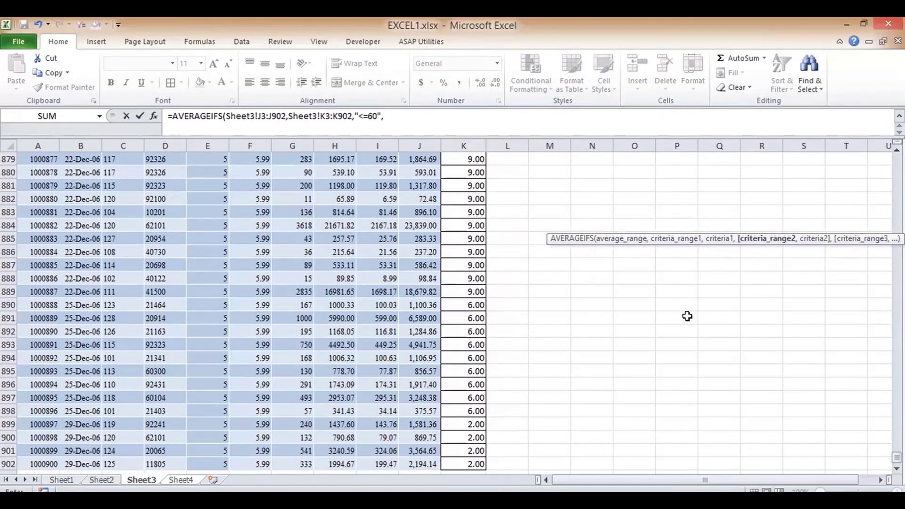
- Add the criterion Sheet3!K3:K902 ">=120" and enter the E8 formula
left_click(897, 457)
left_click_drag(897, 458, 896, 160)
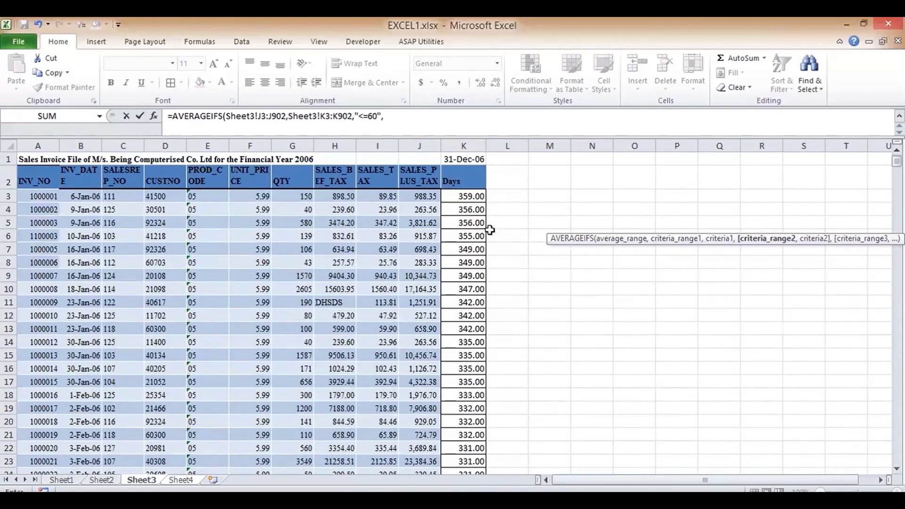
left_click(476, 196)
key("ctrl+shift+Down")
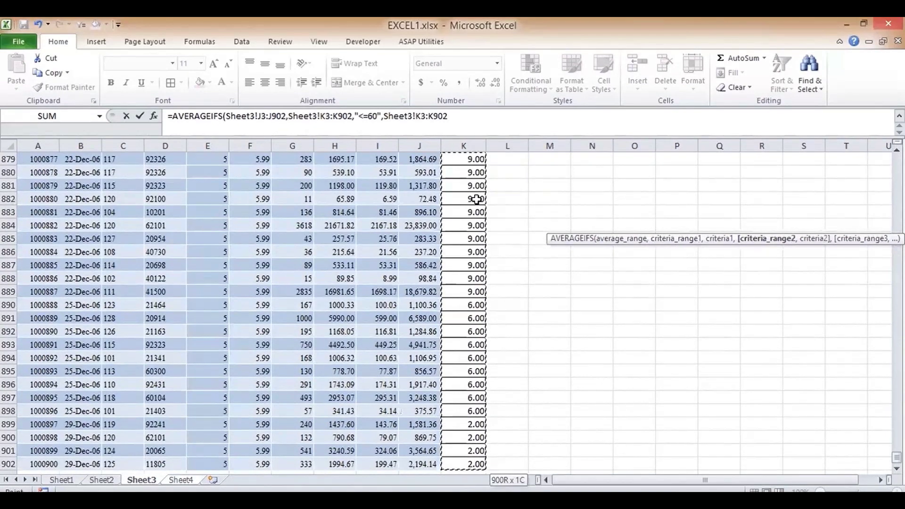
type(",")
type("\">=120")
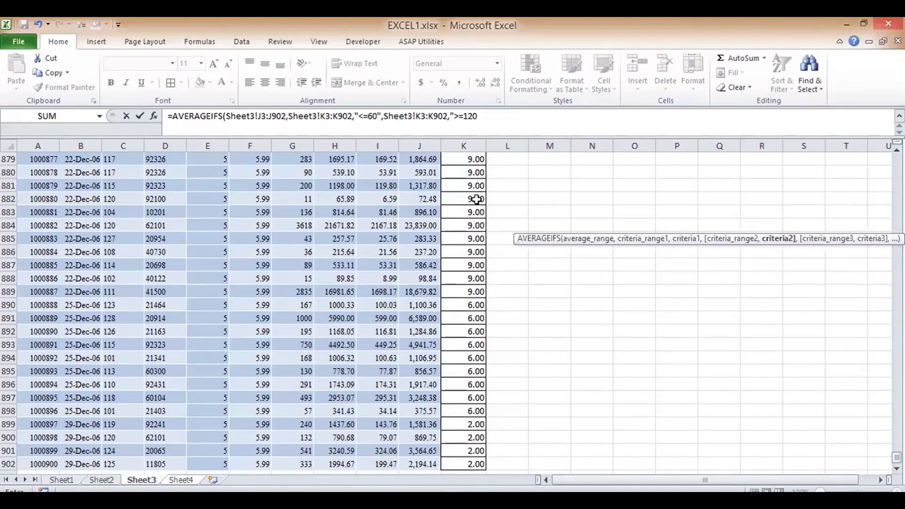
type("\")")
key("Return")
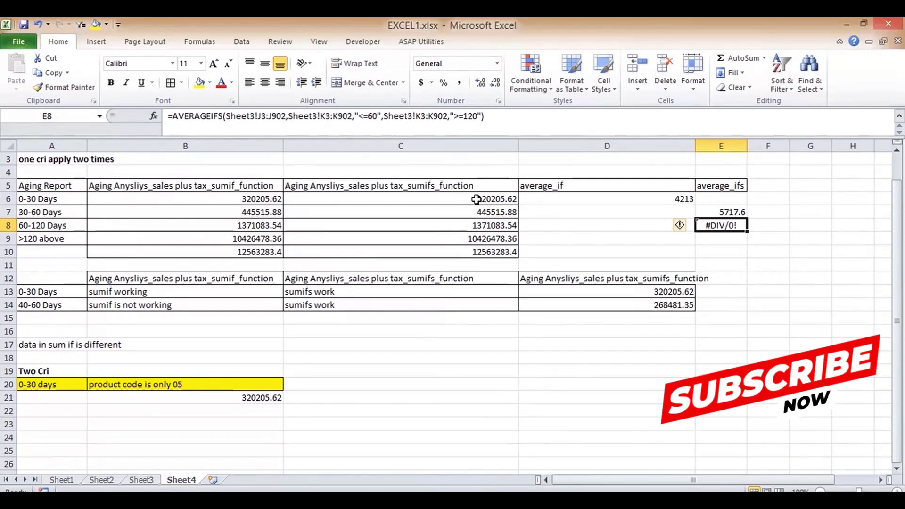
- Enter test calculations =3/5 and then =1/0 in F8, producing #DIV/0!
key("Right")
key("F2")
type("=3")
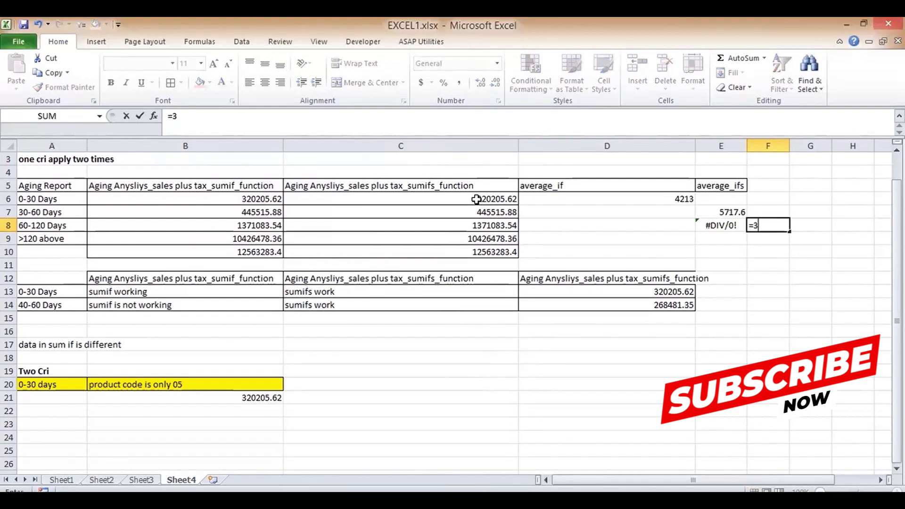
type("/5")
key("Return")
key("Up")
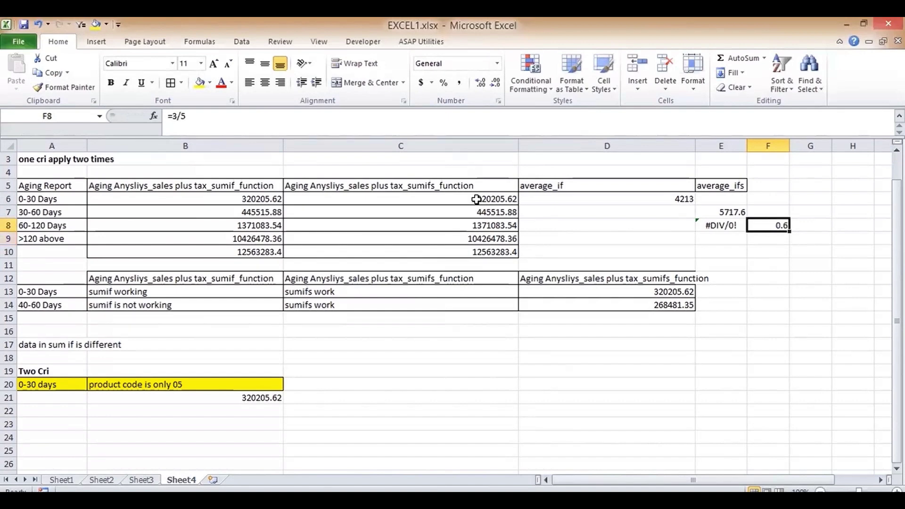
type("=1/0")
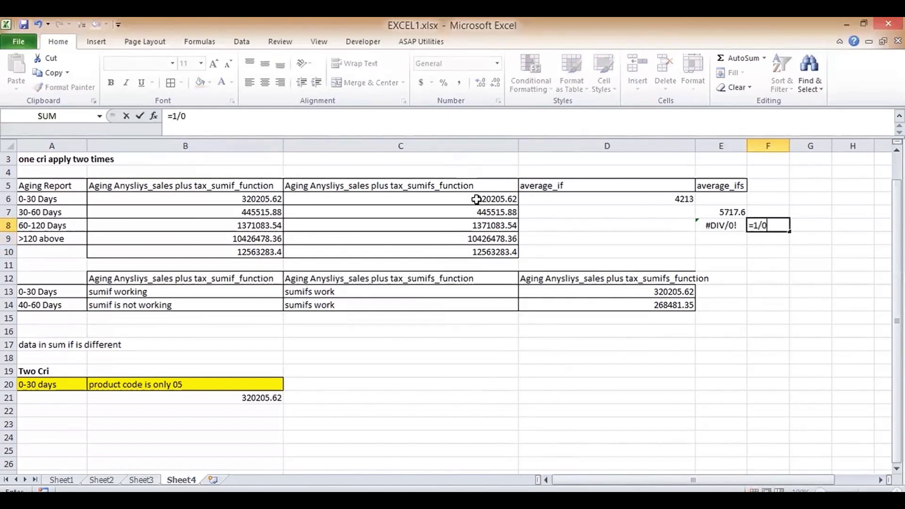
key("Return")
key("Up")
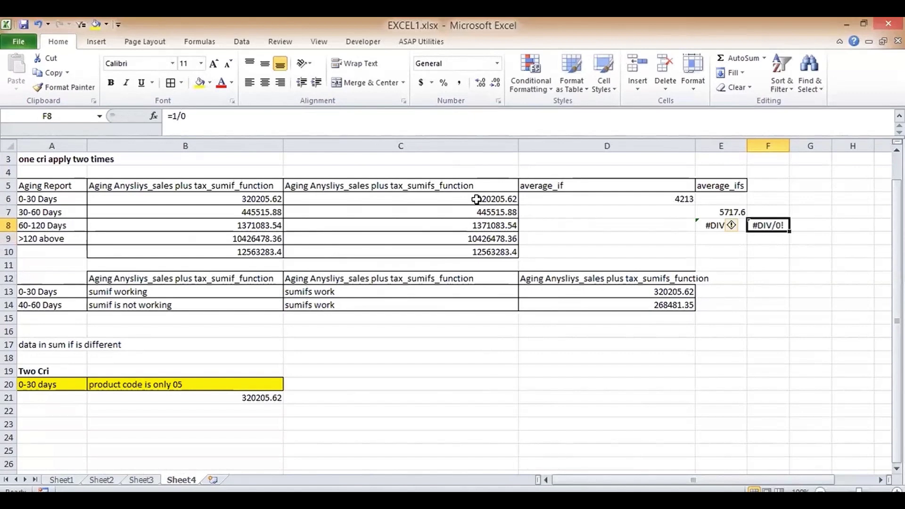
- Compare the AVERAGEIFS formulas in E7 and E8
key("Up")
key("Left")
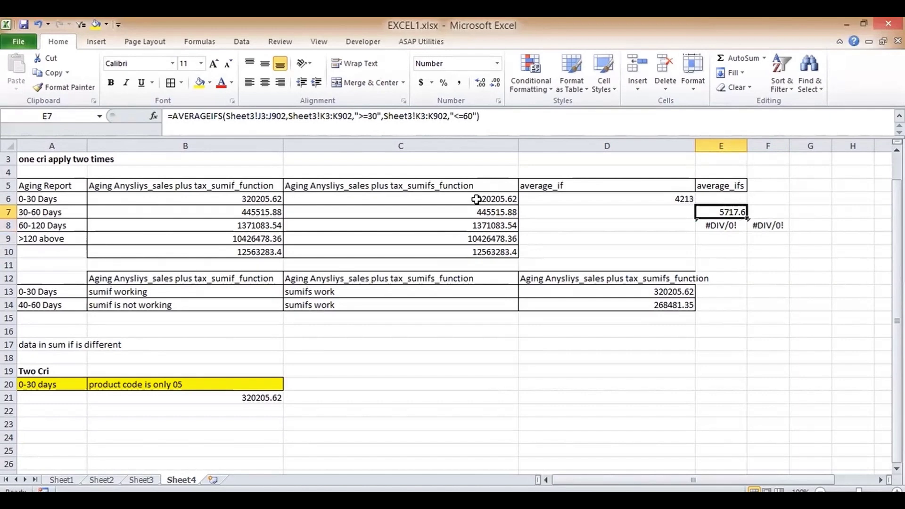
key("Down")
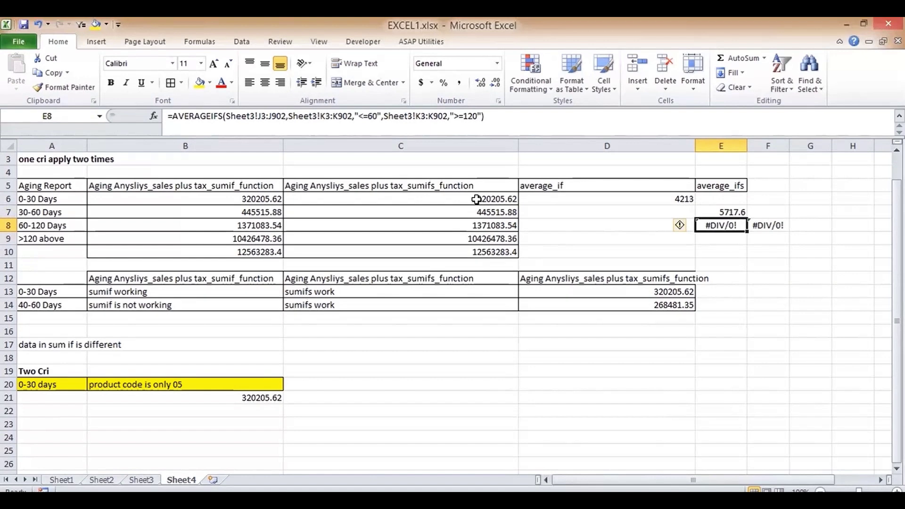
key("Up")
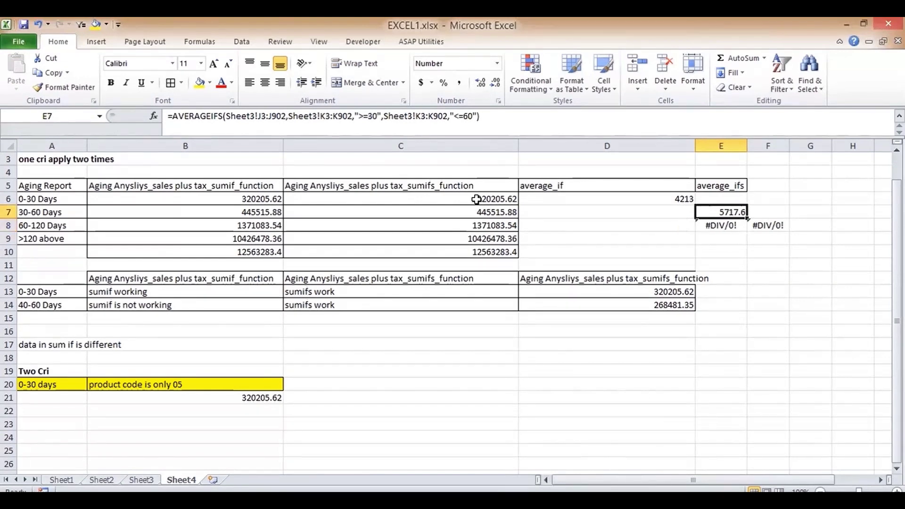
key("Down")
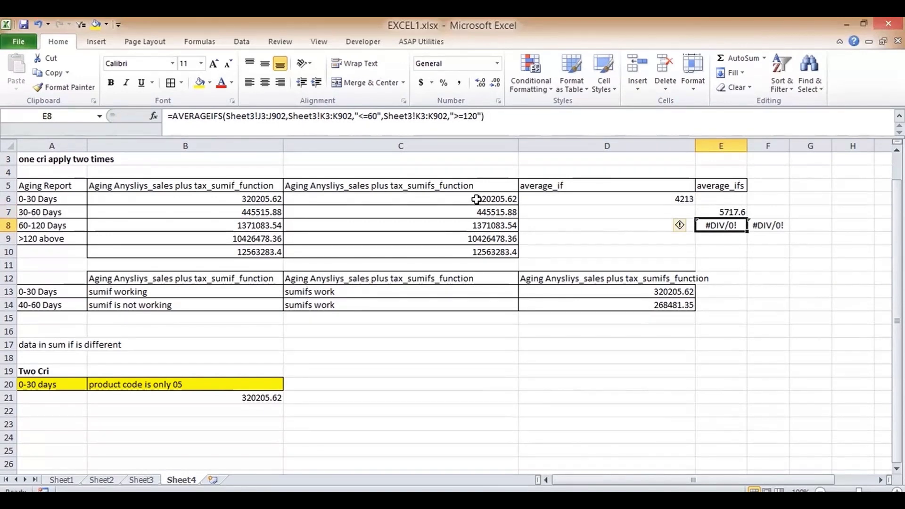
- Change E8's criteria to ">=60" and "<=120", giving 9140.55693
left_click(364, 116)
key("BackSpace")
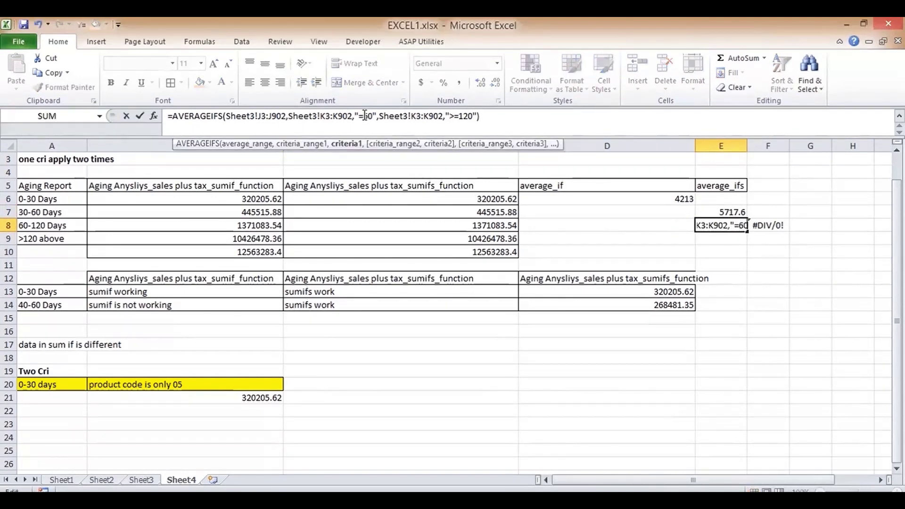
type(">")
key("Right")
key("Right")
key("Right")
key("Right")
key("Right")
key("Right")
key("Right")
key("Right")
key("Right")
key("Right")
key("Right")
key("Right")
key("Right")
key("Right")
key("Right")
key("Right")
key("Right")
key("Right")
key("Right")
key("Right")
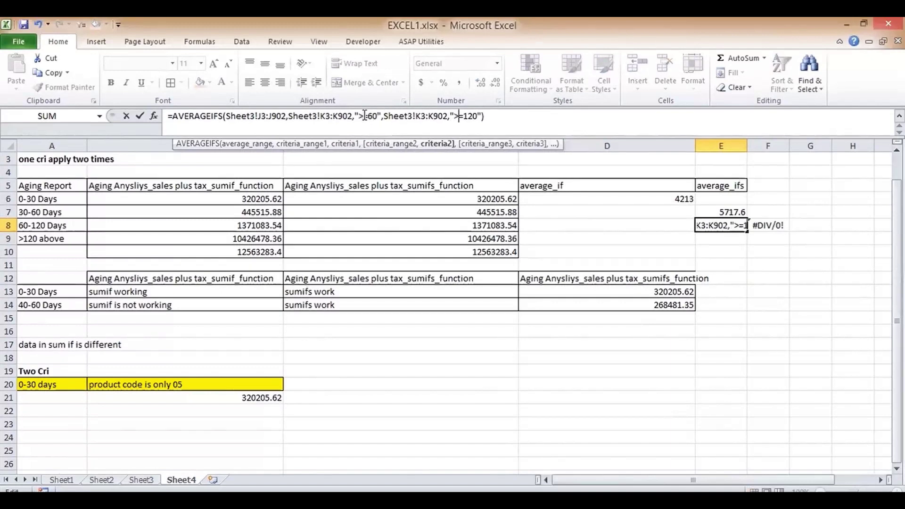
key("BackSpace")
type("<")
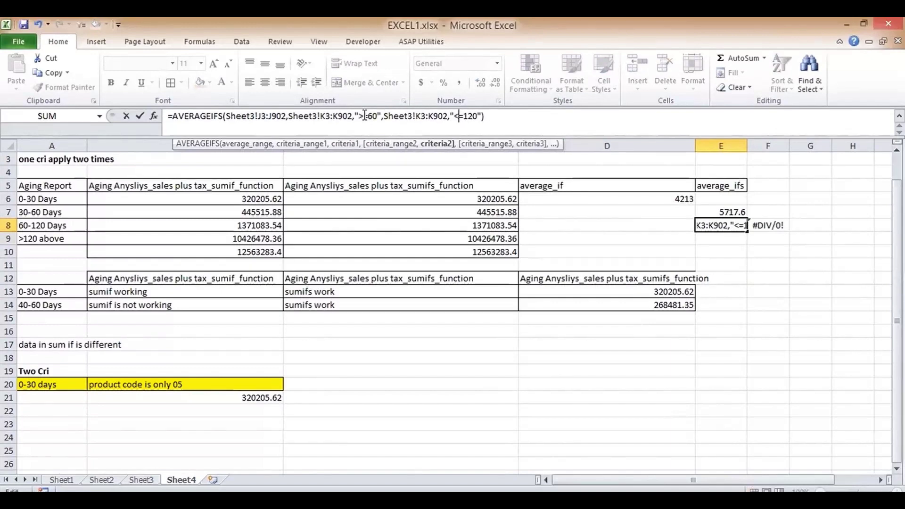
key("Return")
key("Up")
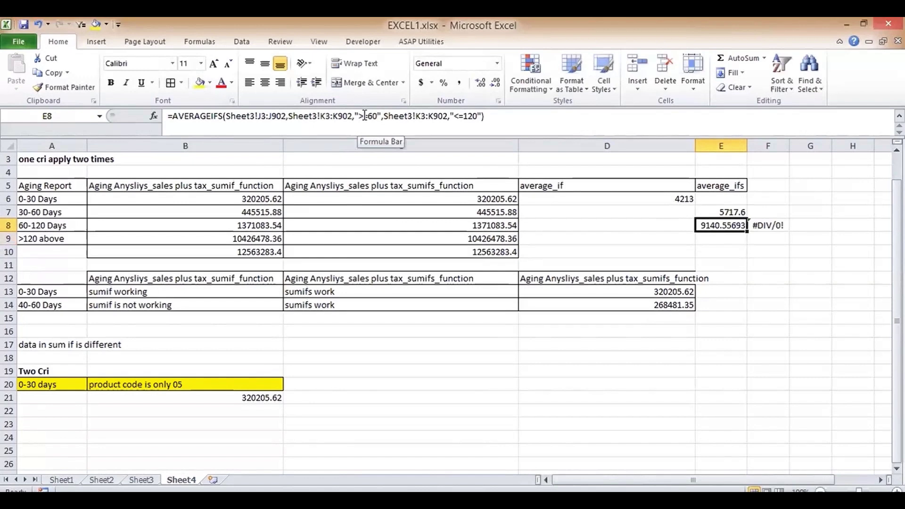
- Reduce E8's decimals so it displays 9141
left_click(494, 84)
left_click(494, 84)
left_click(494, 83)
left_click(494, 84)
left_click(494, 83)
left_click(725, 239)
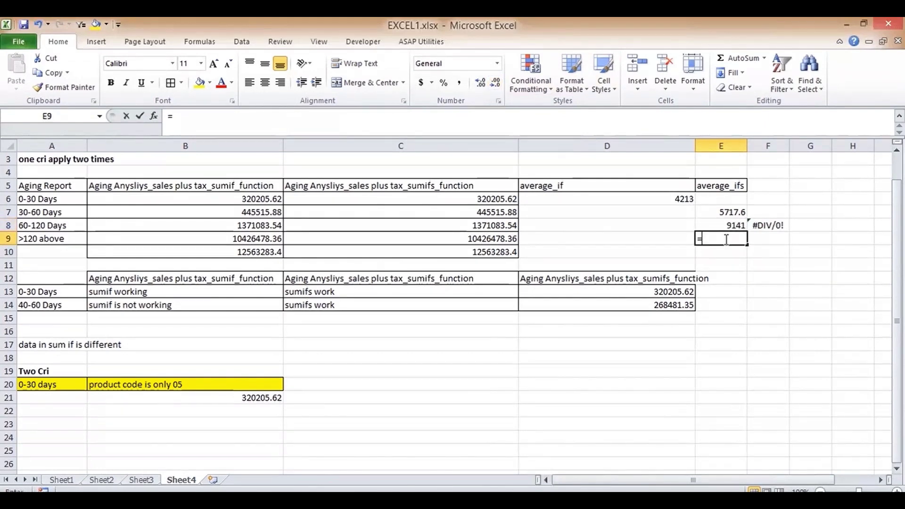
- Enter =AVERAGEIFS(Sheet3!J3:J902,Sheet3!K3:K902,">=120") in E9
type("=")
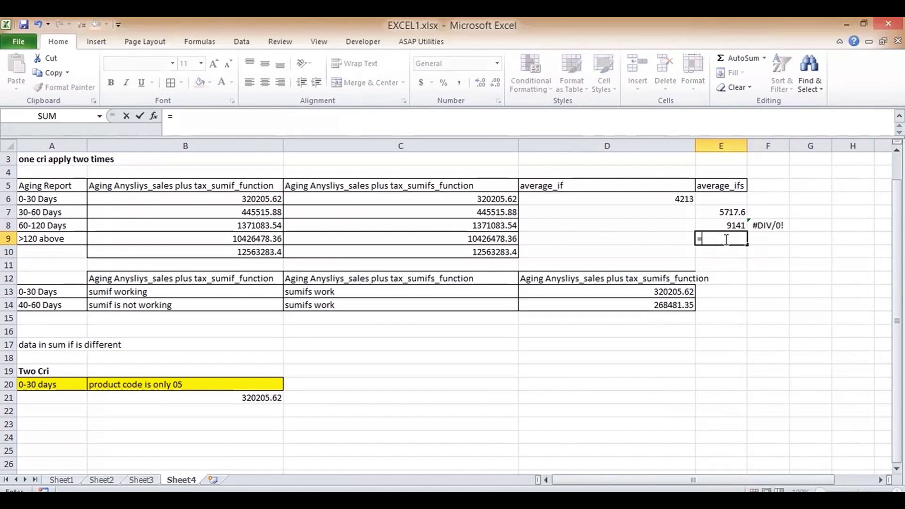
type("AVERAGEIFS(")
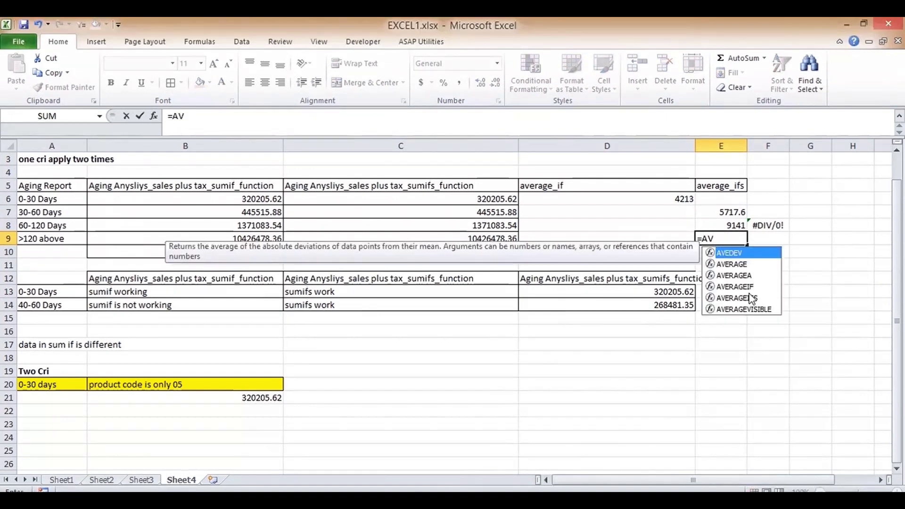
double_click(752, 298)
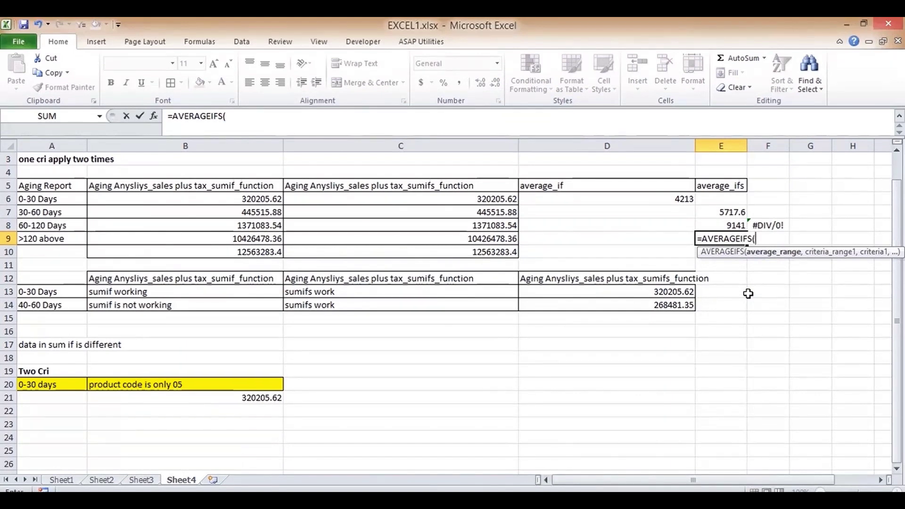
left_click(151, 479)
left_click_drag(897, 458, 895, 159)
left_click(418, 193)
key("ctrl+shift+Down")
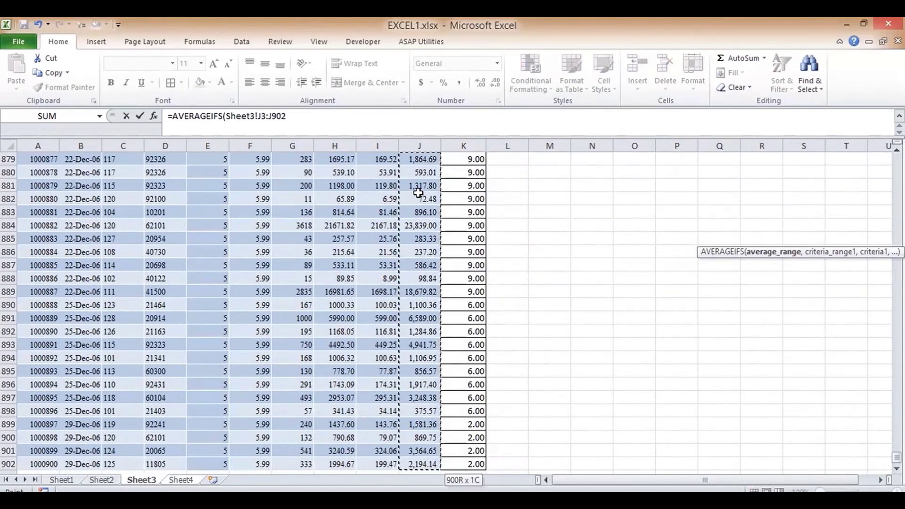
type(",")
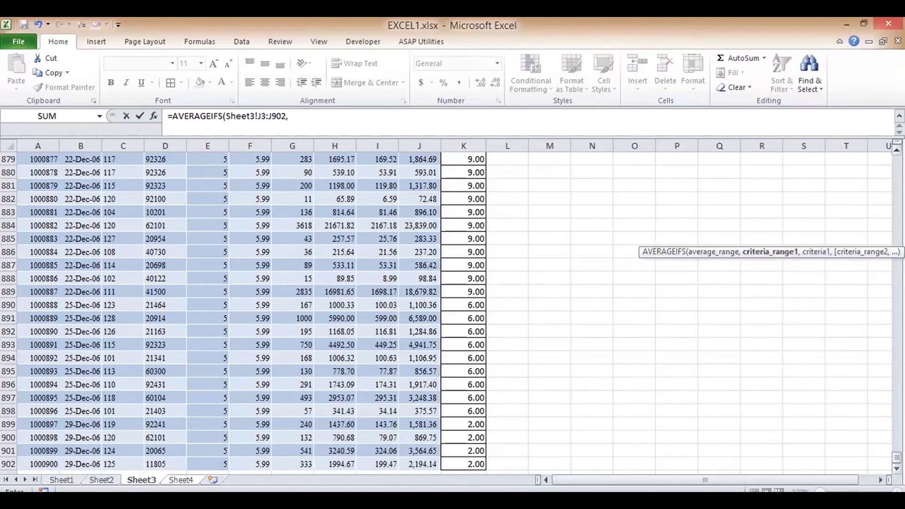
left_click_drag(897, 457, 897, 158)
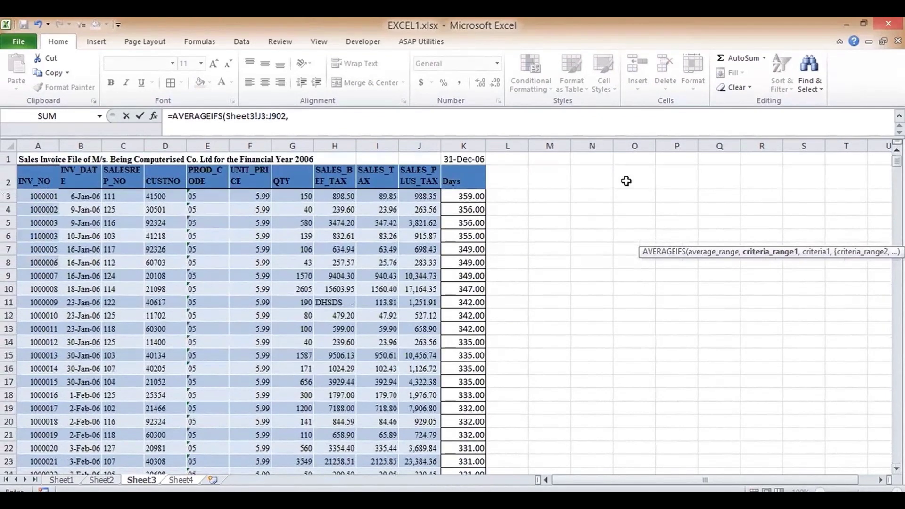
left_click(478, 197)
key("ctrl+shift+Down")
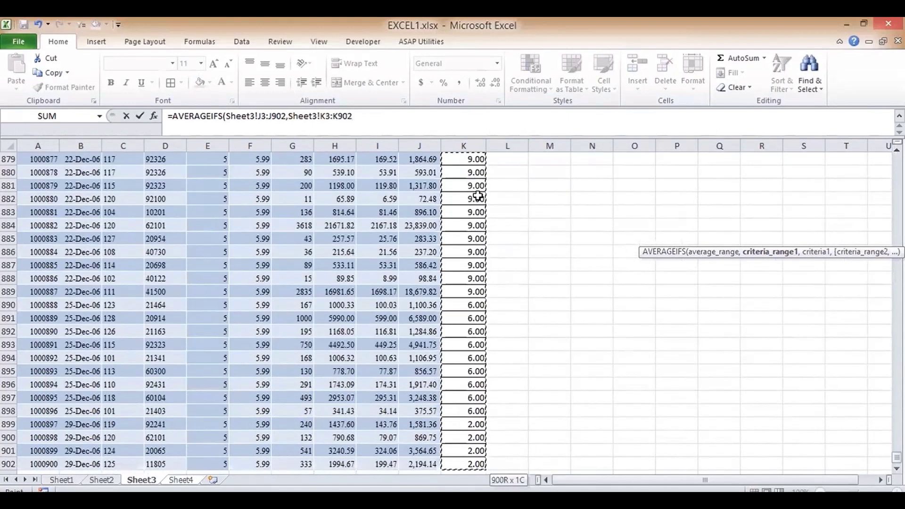
type(",")
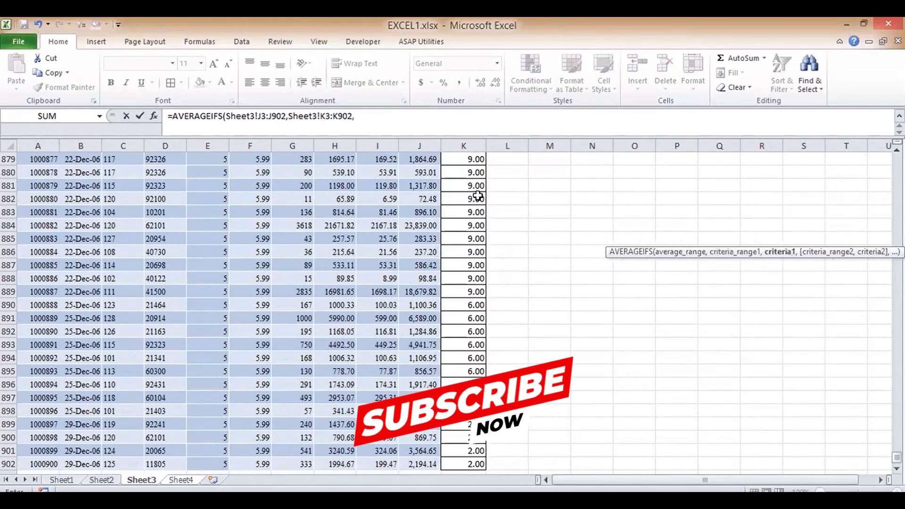
type("\">=120\")")
key("Return")
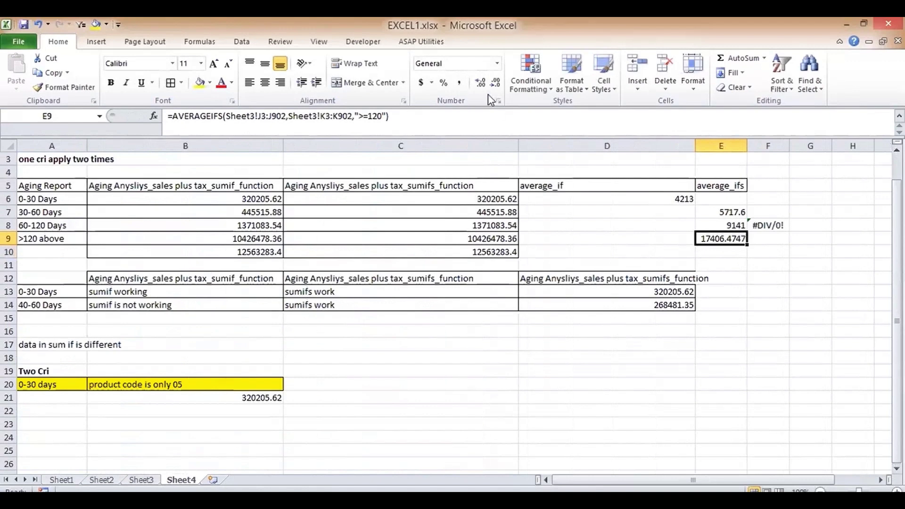
- Reduce E9's decimal places so the average displays as 17406
left_click(495, 84)
left_click(495, 83)
left_click(495, 83)
left_click(495, 83)
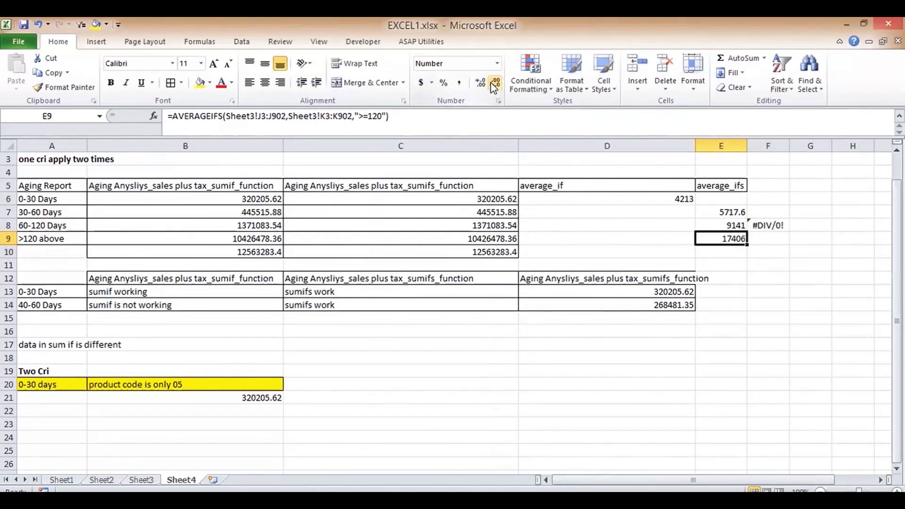
left_click_drag(652, 198, 710, 250)
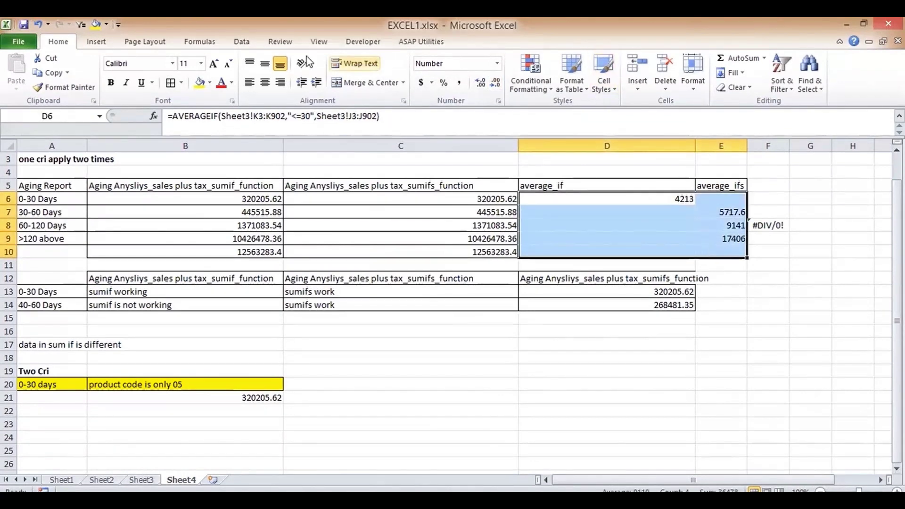
left_click(175, 84)
left_click(646, 197)
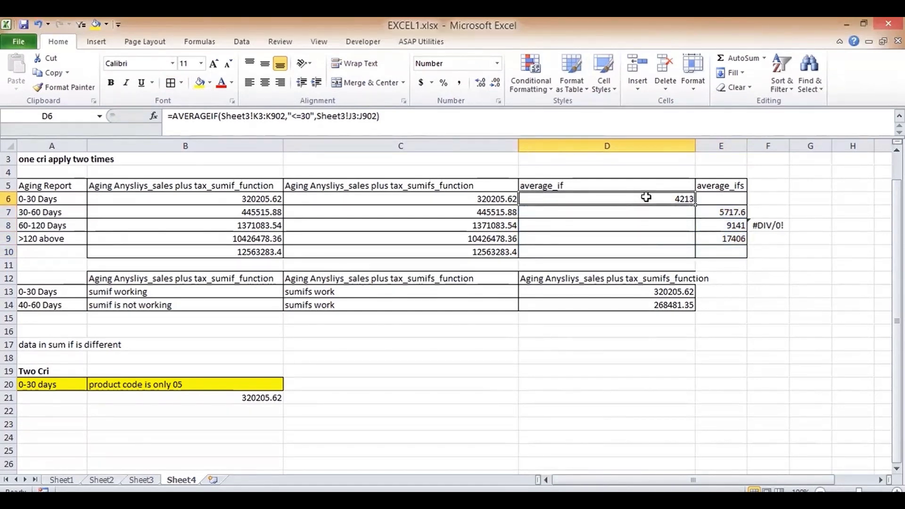
key("Down")
key("Down")
key("Right")
key("Up")
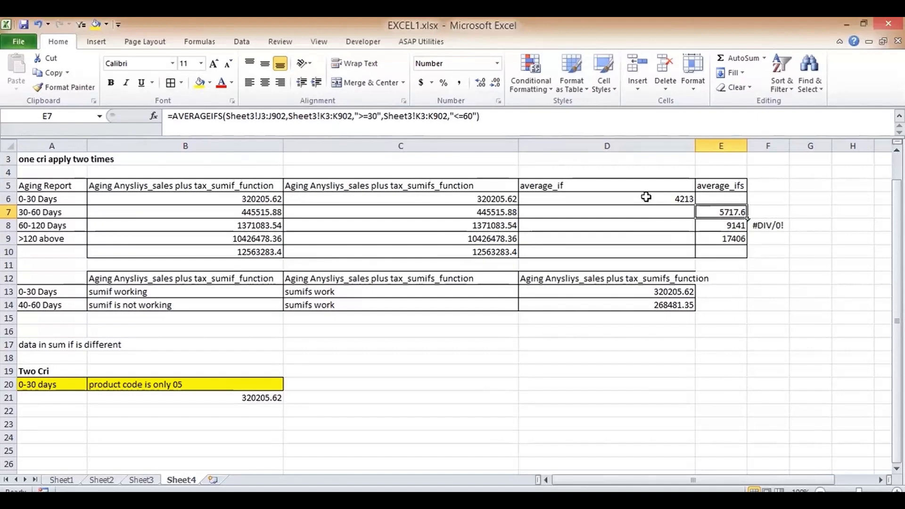
left_click(646, 197)
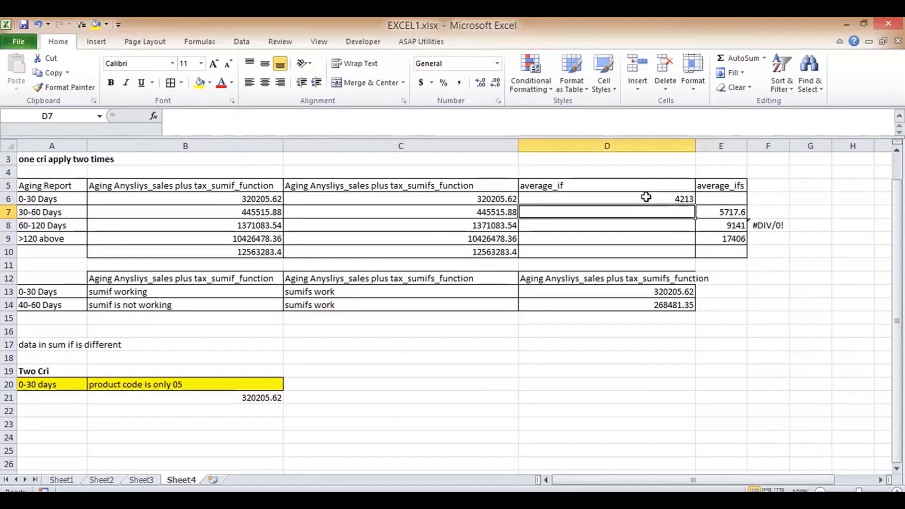
key("Down")
key("Down")
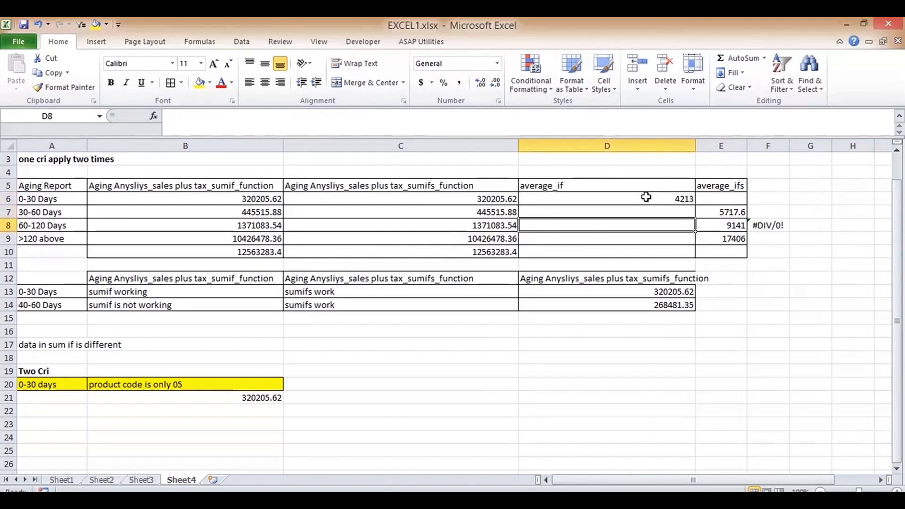
key("Right")
key("Up")
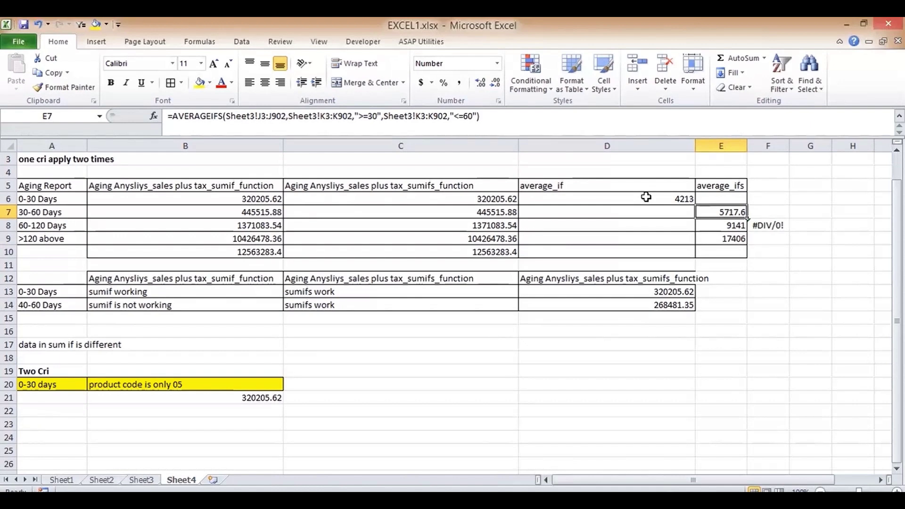
key("Down")
key("Down")
key("Down")
key("Down")
key("Up")
key("Up")
key("Down")
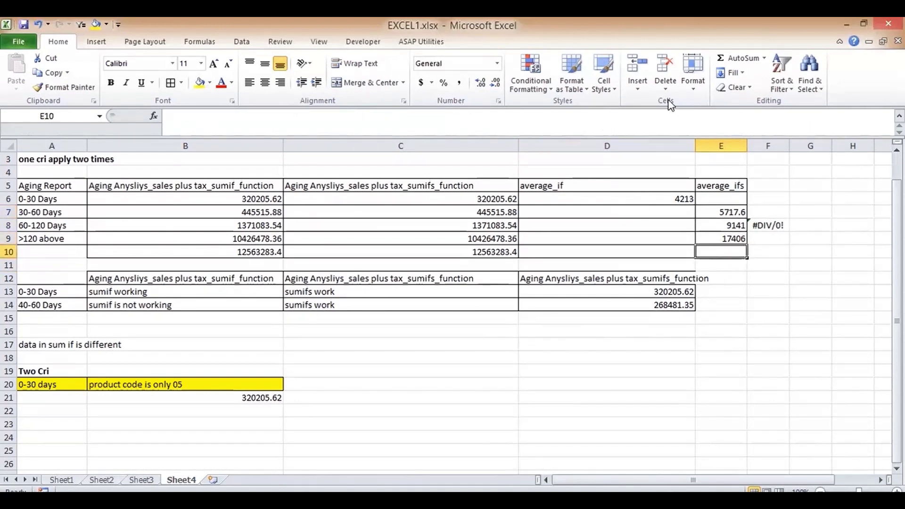
- AutoSum the average_ifs column into E10, giving 32264.6
left_click(733, 87)
left_click(736, 58)
left_click(736, 58)
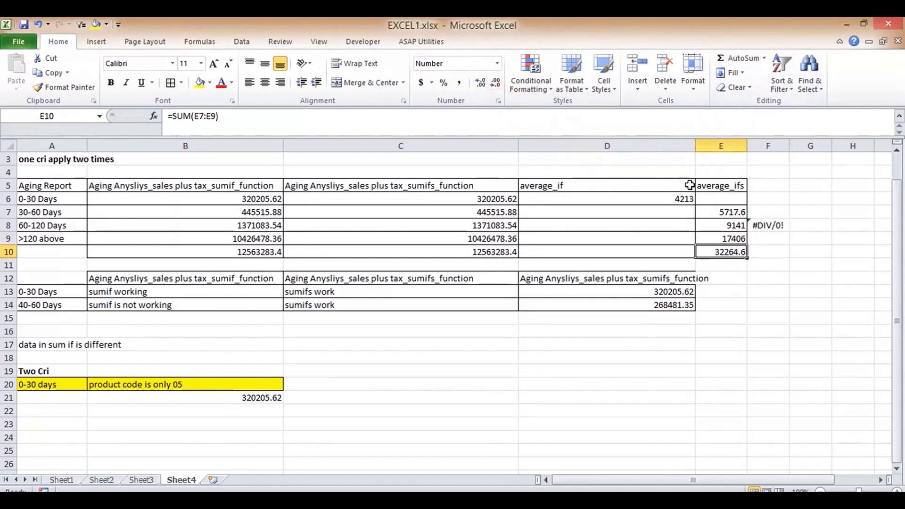
- Paste D6's average 4213 into E6 as a plain value
left_click(665, 198)
key("ctrl+c")
key("Right")
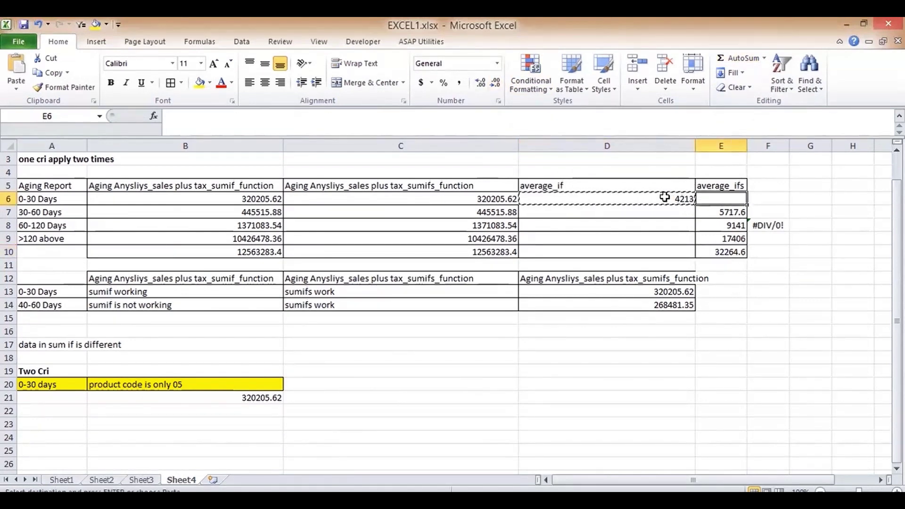
key("ctrl+v")
key("Escape")
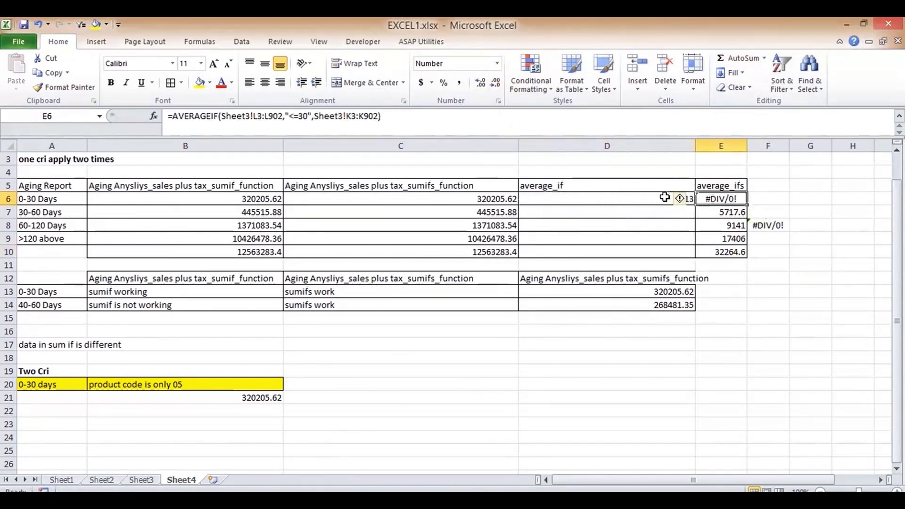
key("Delete")
left_click(665, 197)
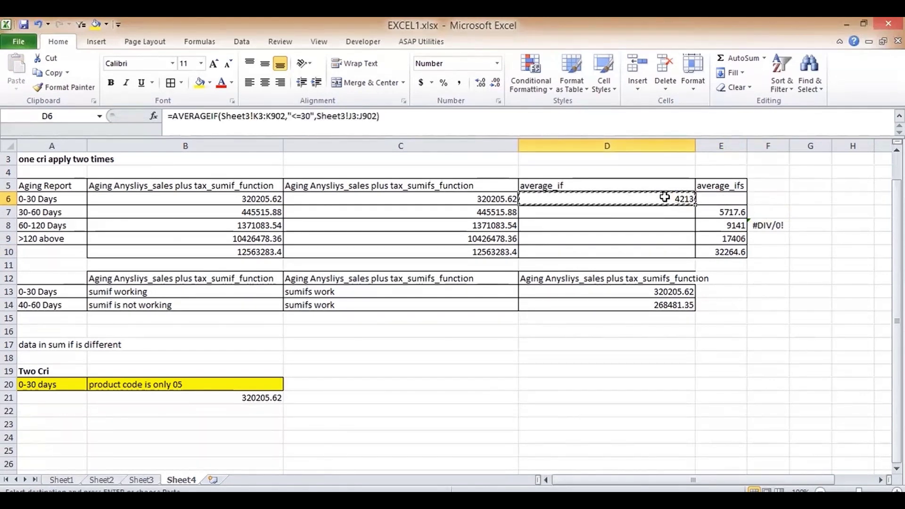
key("ctrl+c")
key("Right")
left_click(16, 86)
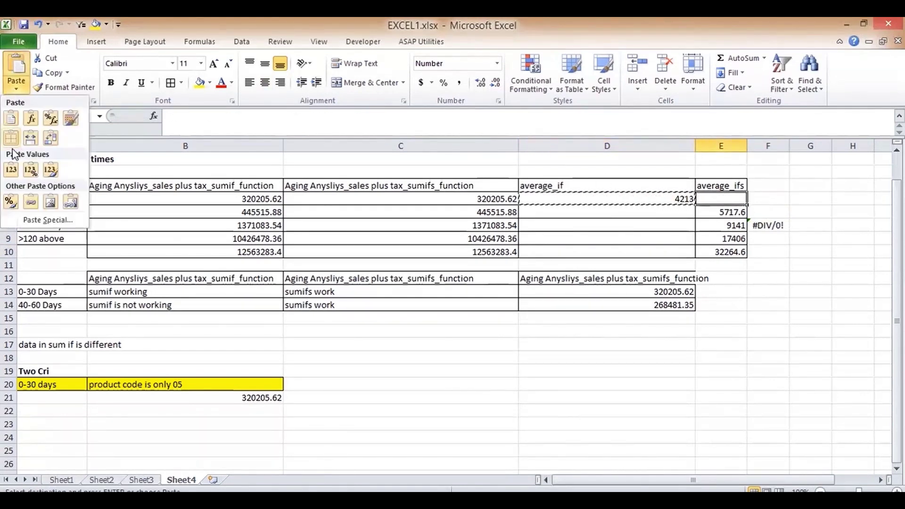
left_click(9, 162)
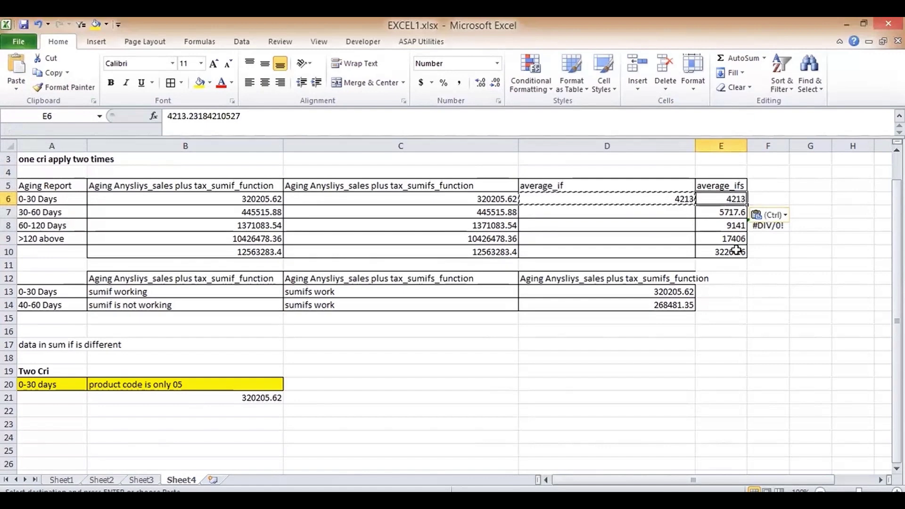
- Re-total E10 as =SUM(E6:E9), showing 36477.8, and review the nearby formulas
left_click(726, 252)
left_click(738, 58)
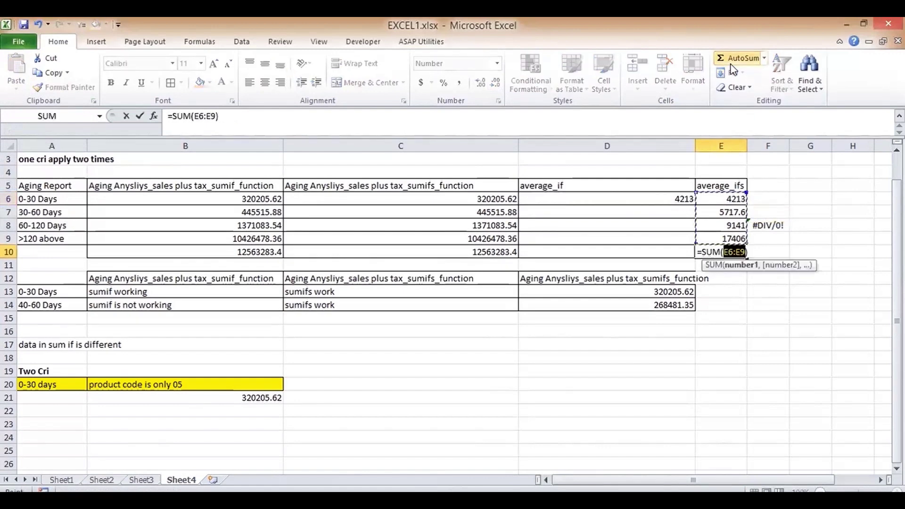
key("Return")
key("Up")
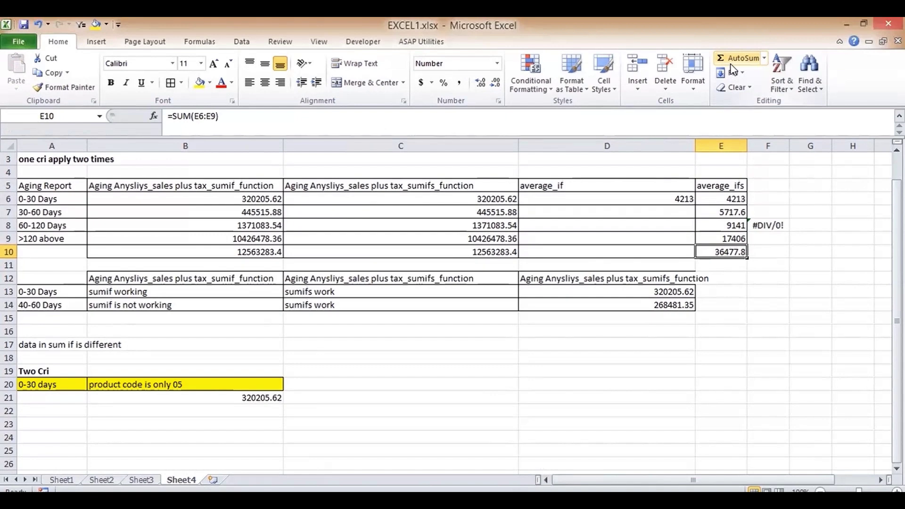
key("Down")
key("Down")
key("Down")
key("Left")
key("Left")
key("Left")
key("Left")
key("Up")
key("Up")
key("Up")
key("Up")
key("Up")
key("Up")
key("Up")
key("Right")
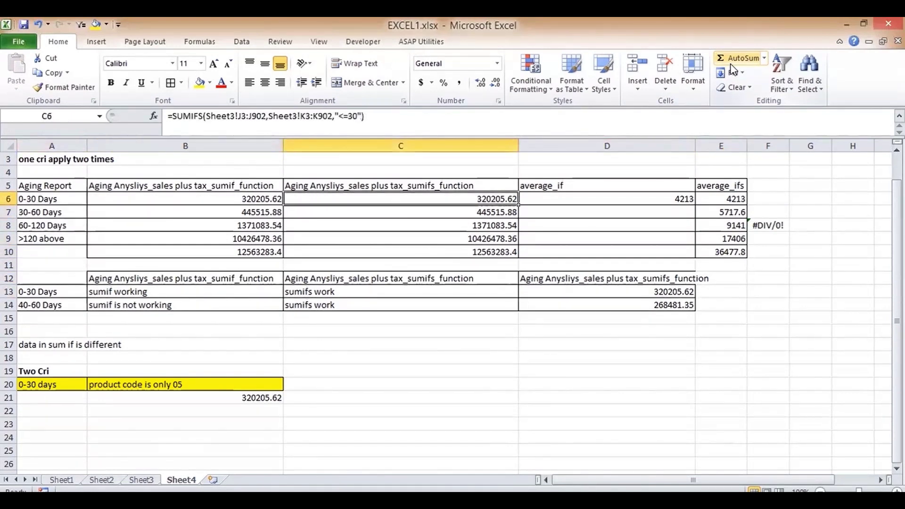
key("Right")
key("Right")
key("Right")
key("Right")
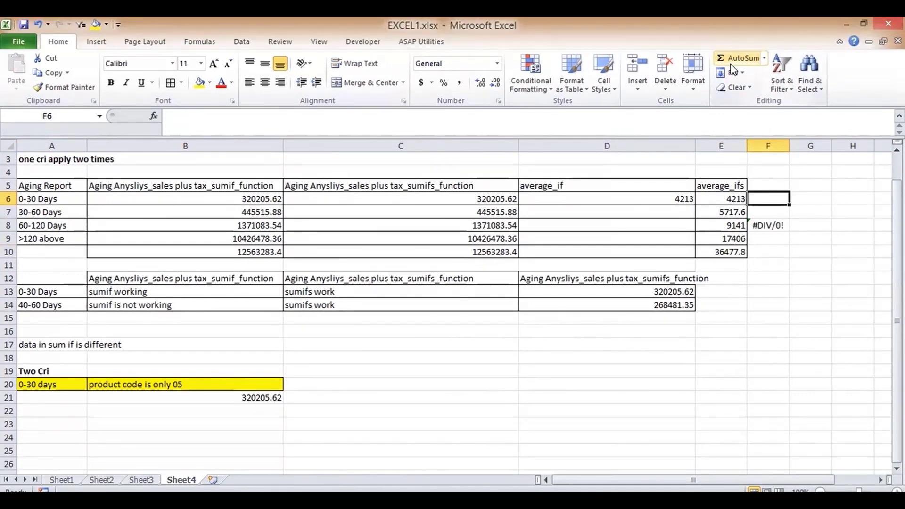
- Add a new worksheet and enter the header ROLLNO in A3
left_click(213, 480)
left_click(39, 184)
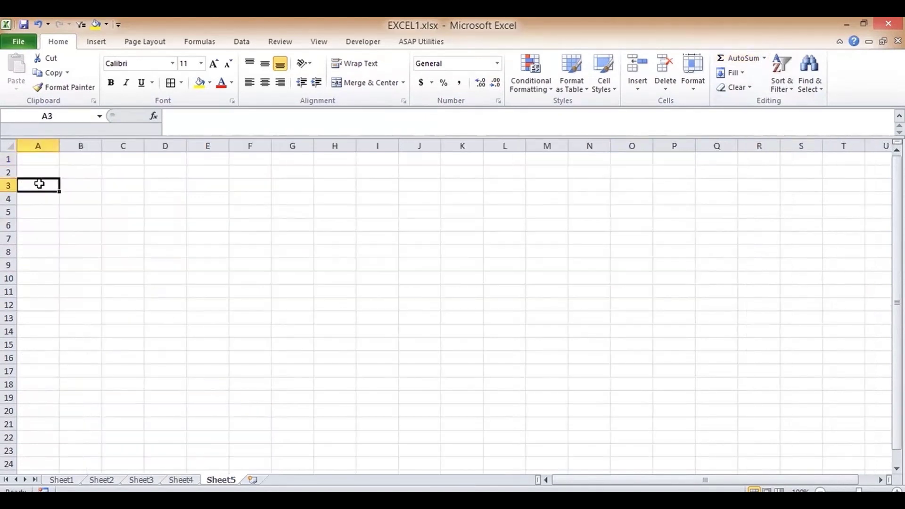
type("R")
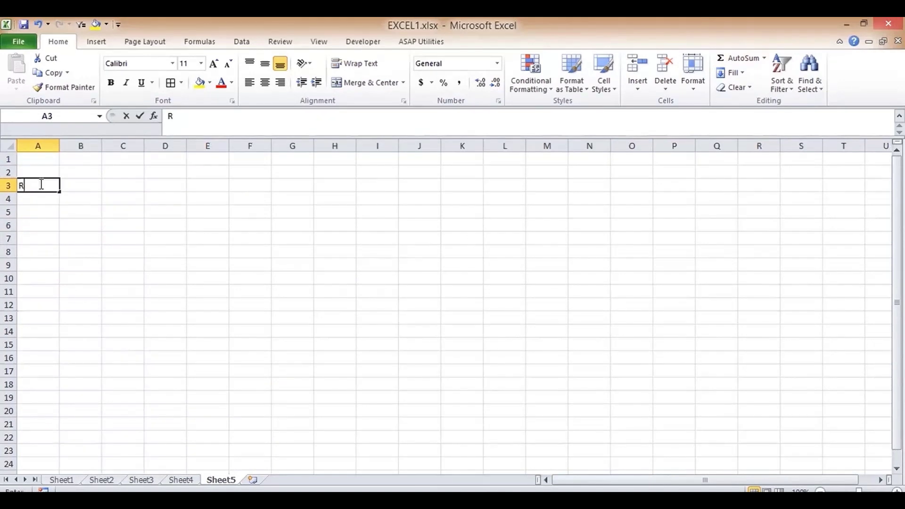
type("OLLNO")
key("Tab")
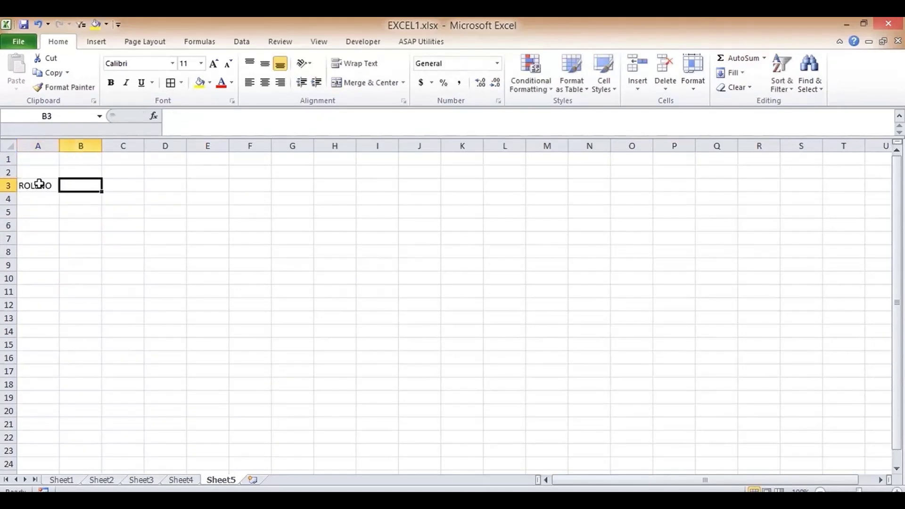
- Enter 1, 2, 3 in B3:D3 and fill the series along row 3 up to 30
type("1")
key("Return")
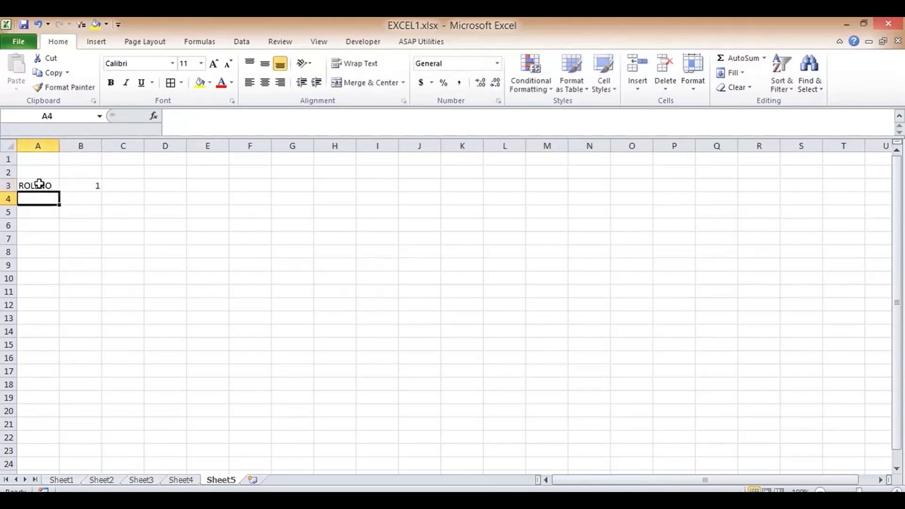
key("Up")
key("Right")
key("Right")
type("2")
key("Return")
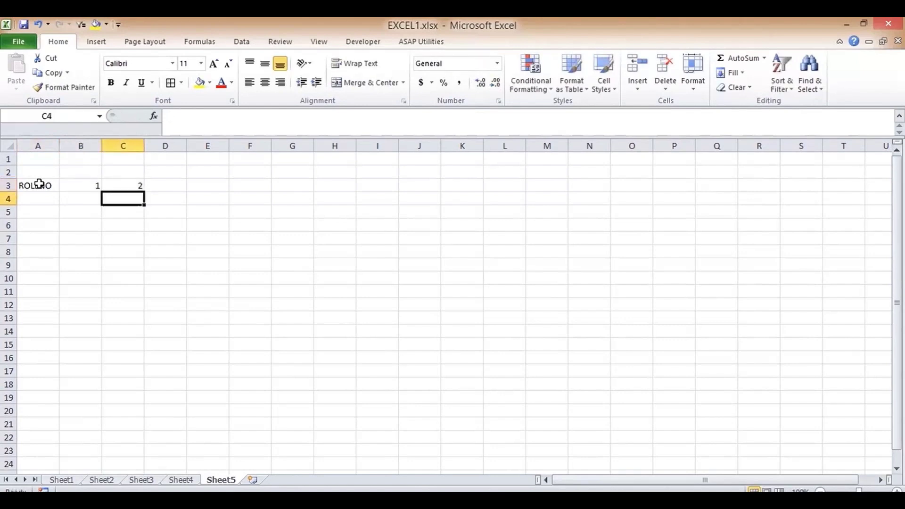
key("Up")
key("Right")
type("3")
key("Return")
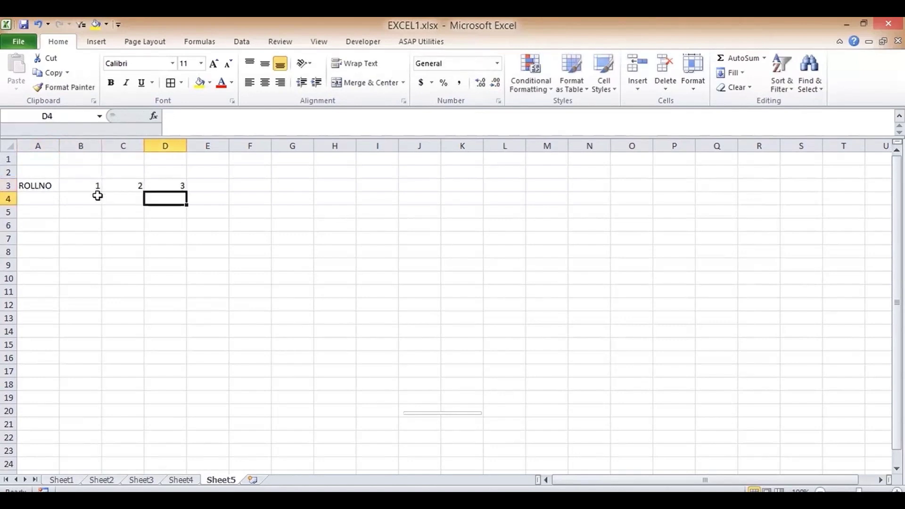
left_click(97, 188)
left_click_drag(155, 178, 759, 192)
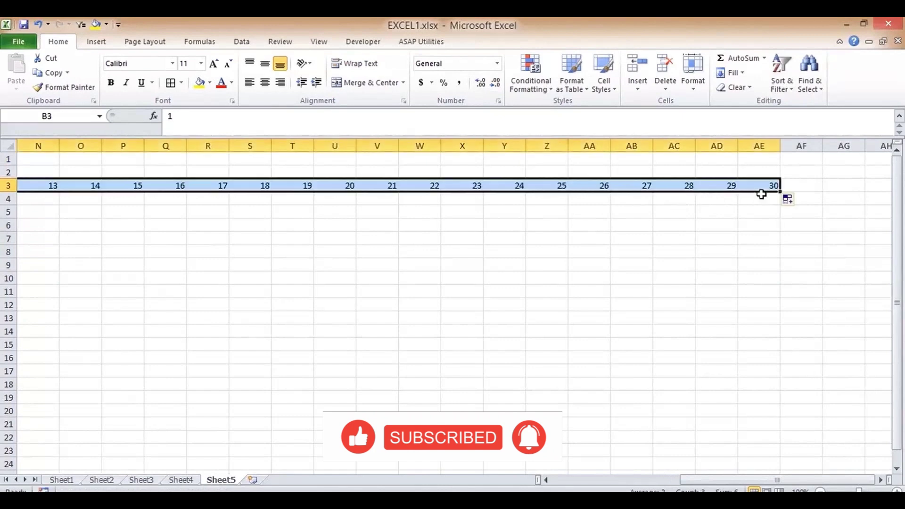
left_click(679, 184)
- Enter roll numbers 1, 2 and 3 down column A from A4
key("Left")
key("Left")
key("Left")
key("Left")
key("Left")
key("Left")
key("Left")
key("Left")
key("Left")
key("Left")
key("Left")
key("Left")
key("Left")
key("Left")
key("Left")
key("Left")
key("Left")
key("Left")
key("Left")
key("Left")
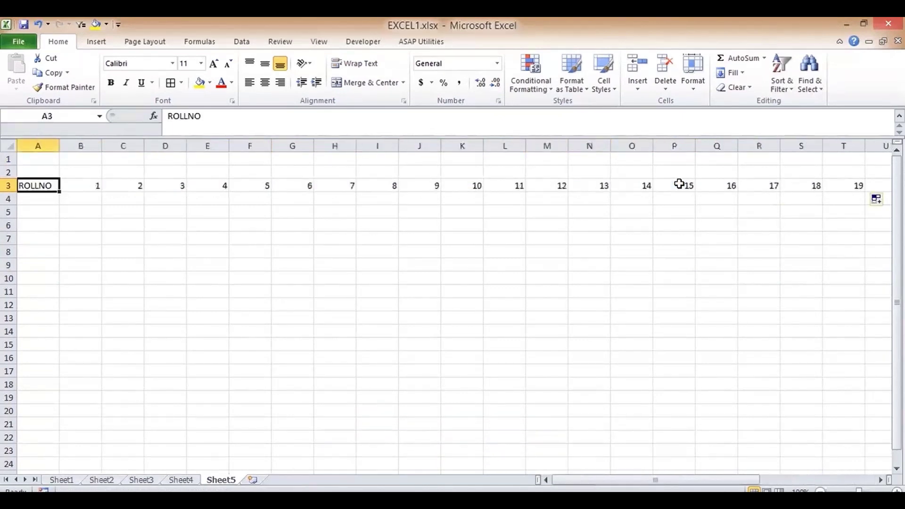
key("Down")
type("1")
key("Return")
type("2")
key("Return")
type("2")
key("Return")
key("Up")
type("3")
key("Return")
key("Up")
key("Up")
key("Up")
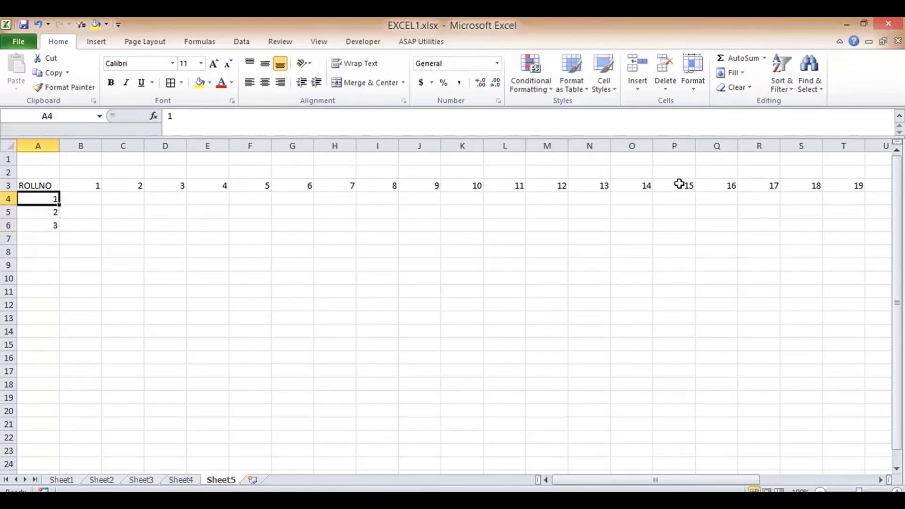
left_click_drag(43, 200, 52, 321)
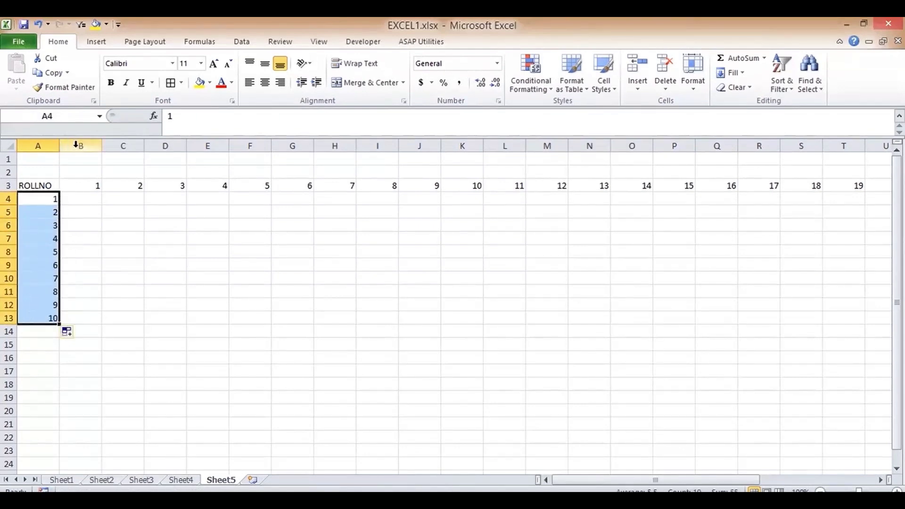
- AutoFit the row height for columns B through AE and the day numbers B3:AE3
left_click_drag(75, 145, 802, 177)
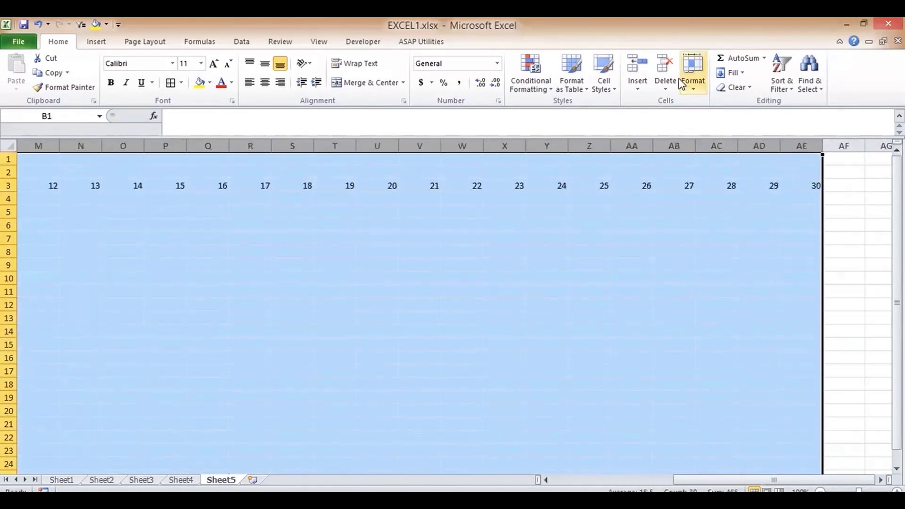
left_click(693, 92)
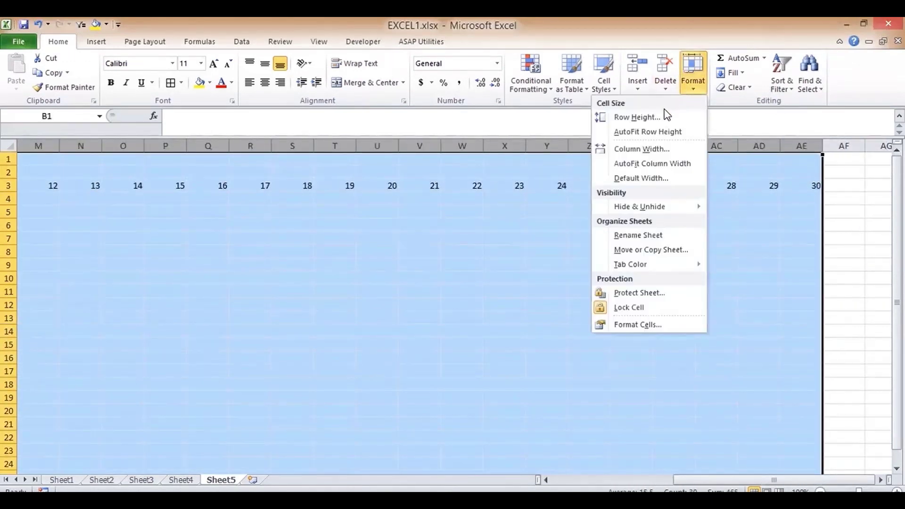
left_click(657, 132)
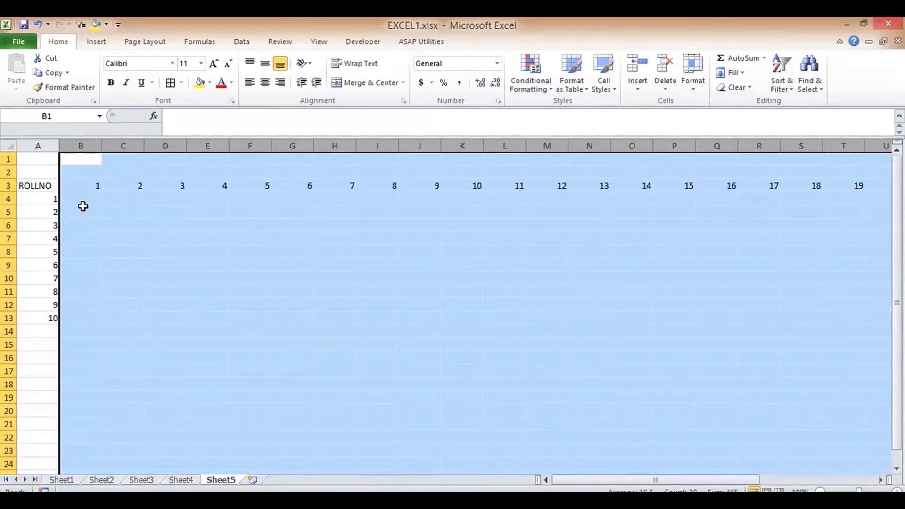
left_click(84, 186)
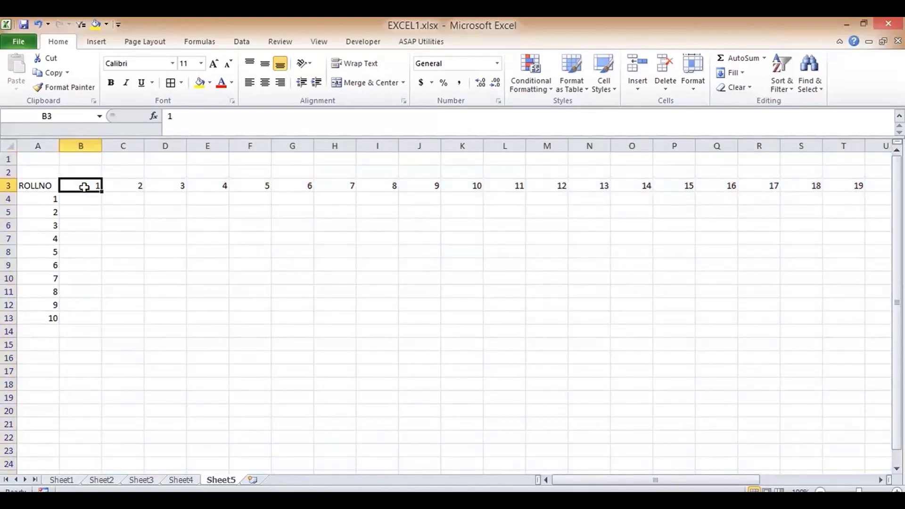
key("ctrl+shift+Right")
left_click(692, 89)
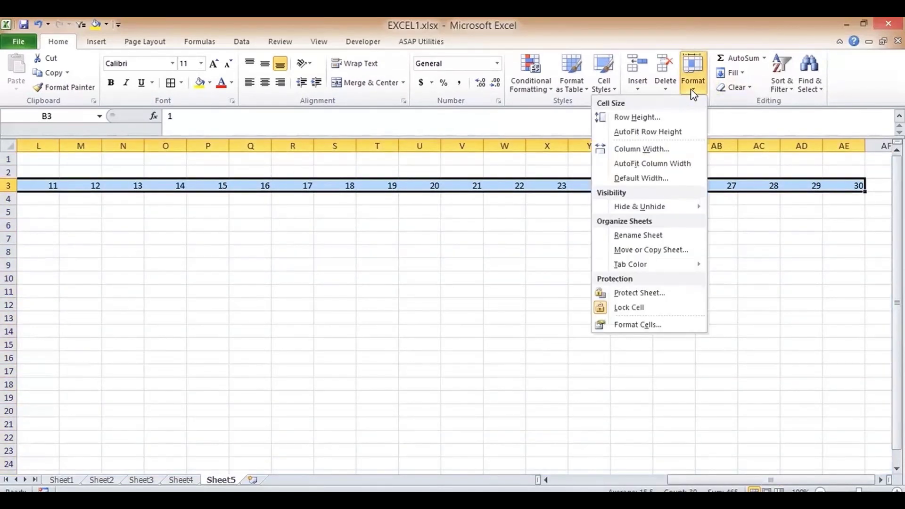
left_click(651, 131)
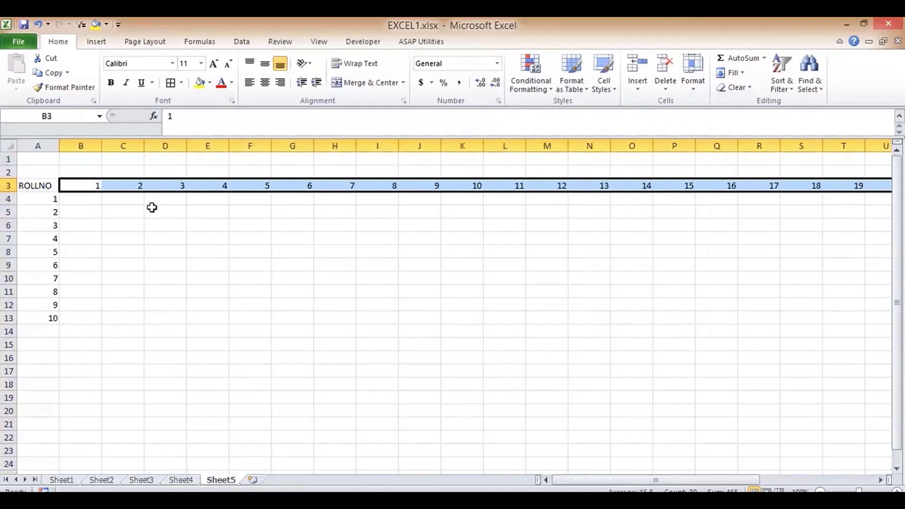
left_click(95, 198)
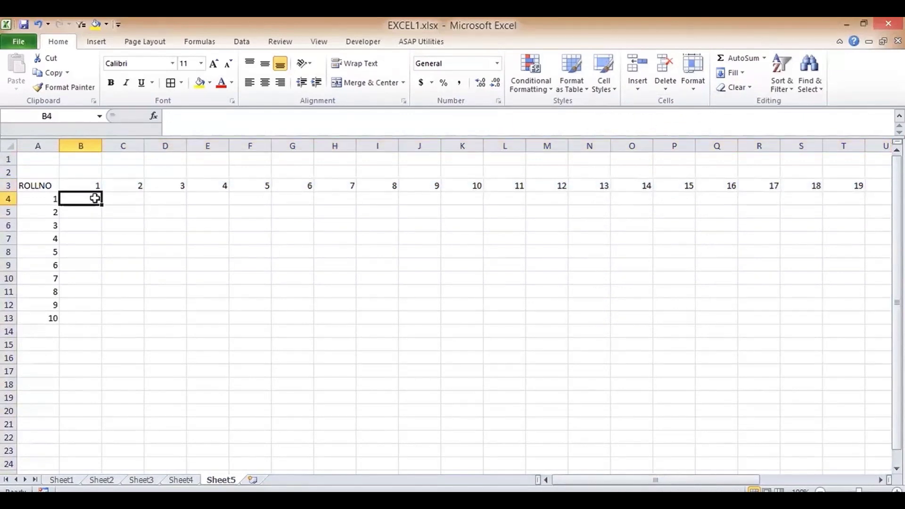
- Type P in B4 and copy it to the clipboard
type("P")
key("Return")
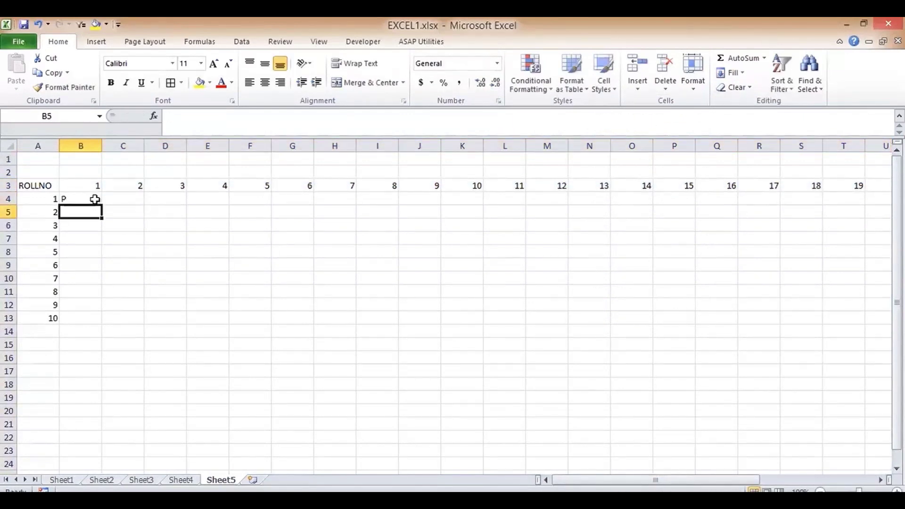
left_click(92, 197)
key("ctrl+c")
key("Down")
key("ctrl+v")
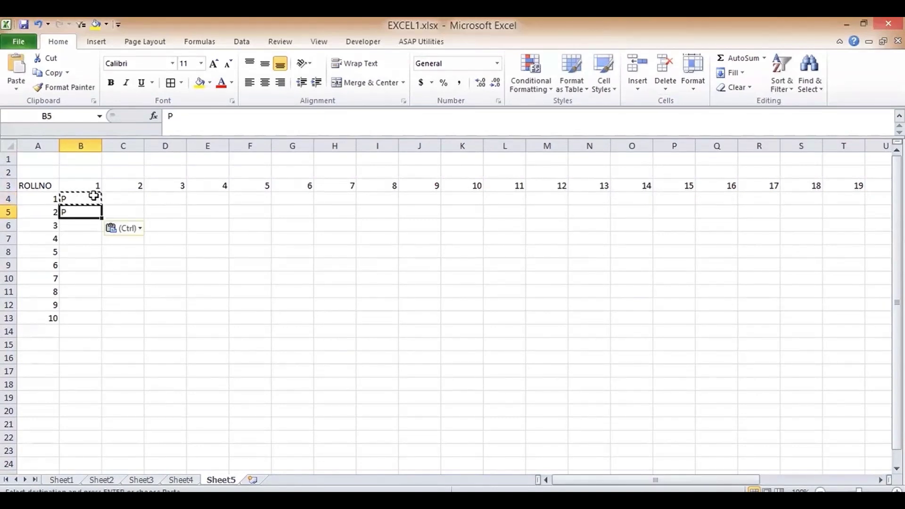
key("Escape")
left_click_drag(94, 195, 253, 304)
key("ctrl+c")
key("Escape")
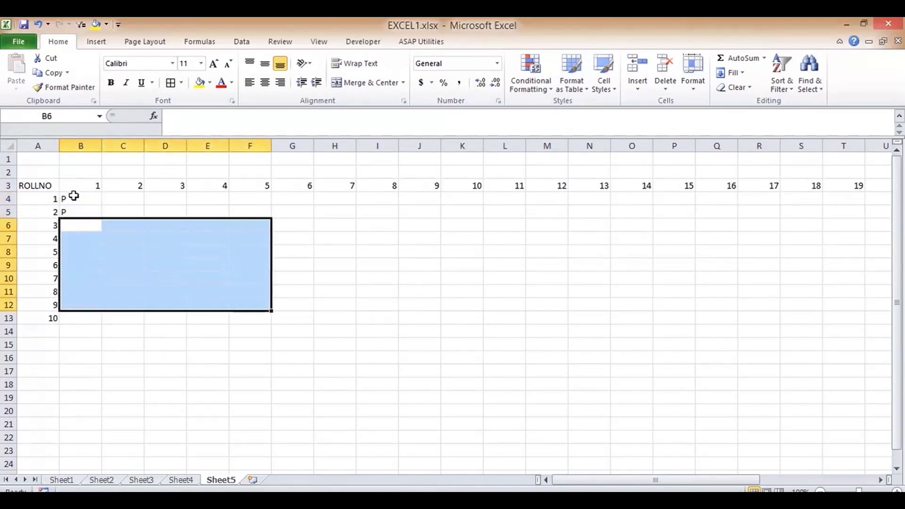
left_click(73, 196)
key("ctrl+c")
- Try keyboard selections to find the grid's extent out to the day 30 column
left_click_drag(73, 195, 86, 314)
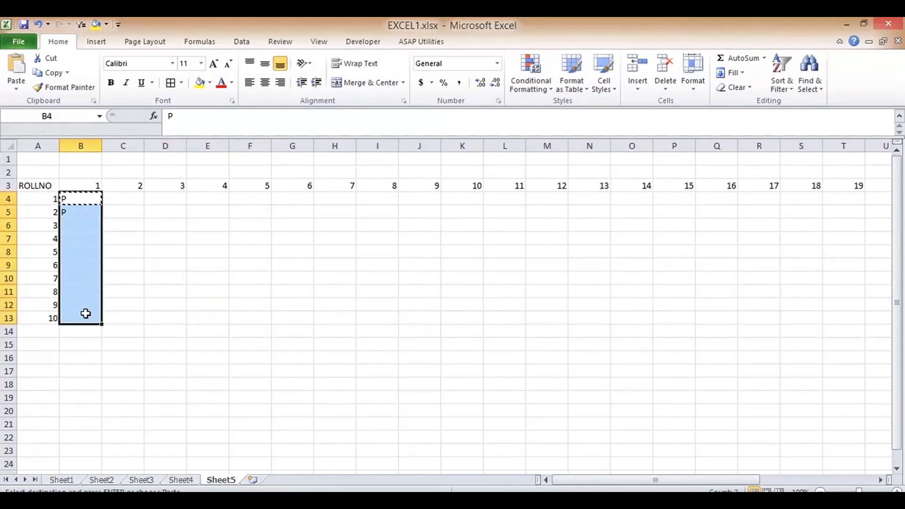
key("ctrl+shift+Right")
key("ctrl+shift+Left")
key("Right")
key("Up")
key("Left")
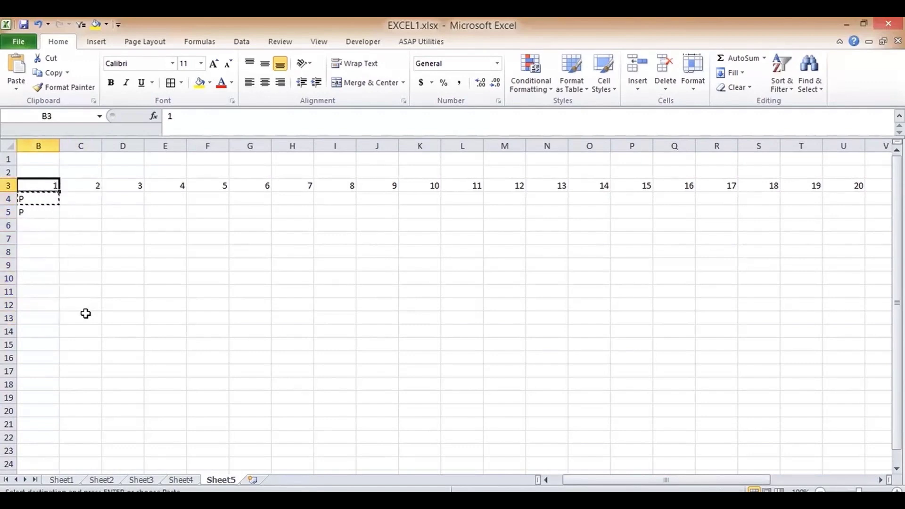
key("ctrl+Right")
key("Down")
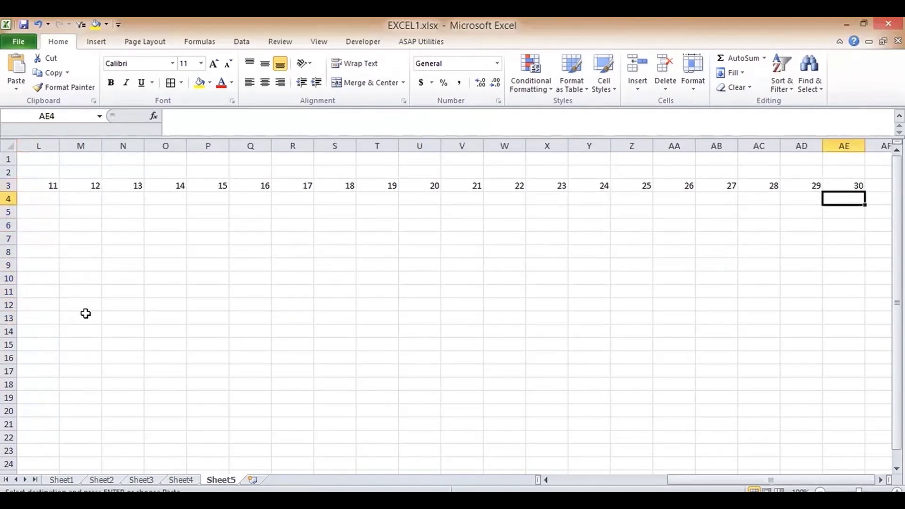
key("shift+Up")
key("ctrl+shift+Left")
key("ctrl+shift+Down")
key("ctrl+shift+Up")
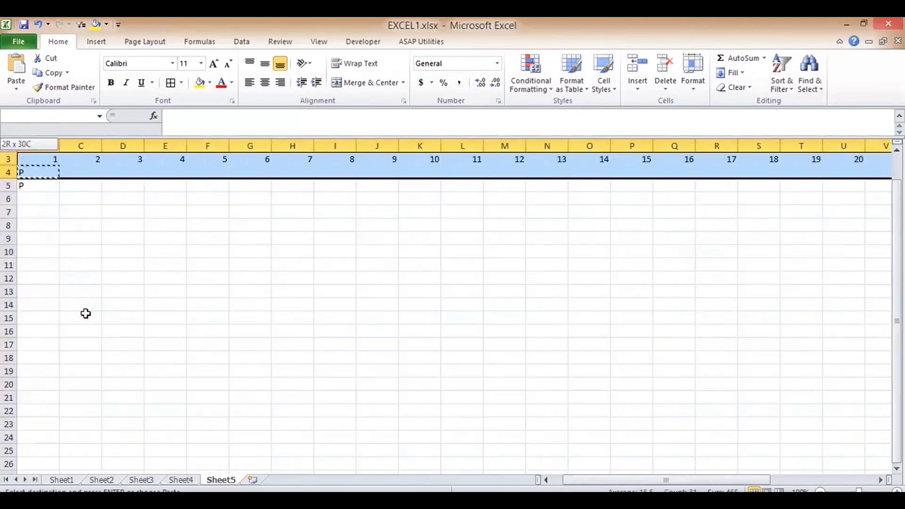
key("Down")
key("Up")
key("Left")
key("Home")
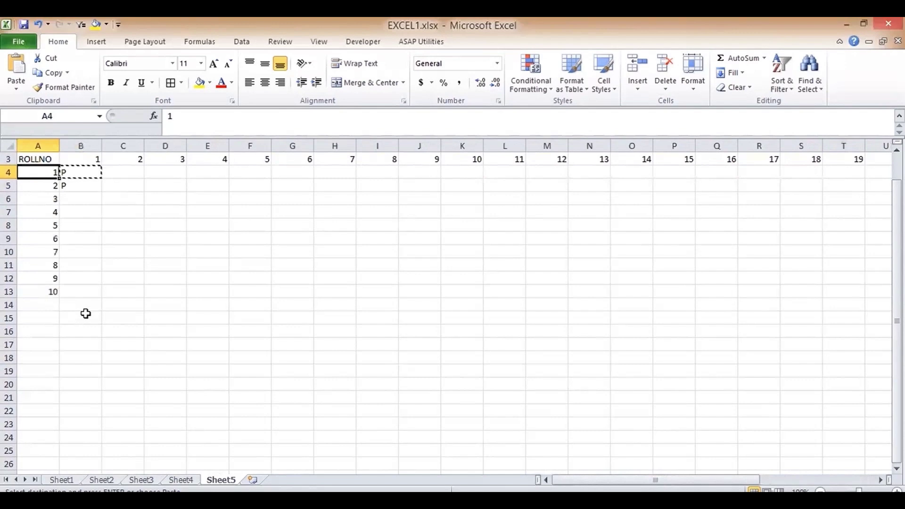
- Paste P into every cell of B4:AE13 and AutoFit the grid's row heights
left_click(69, 172)
left_click_drag(77, 173, 813, 297)
key("ctrl+v")
key("Escape")
left_click(693, 76)
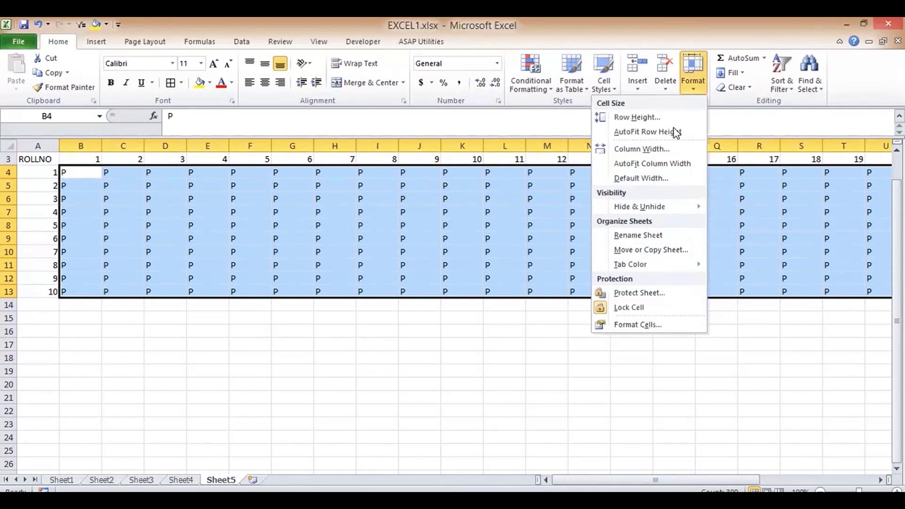
left_click(647, 132)
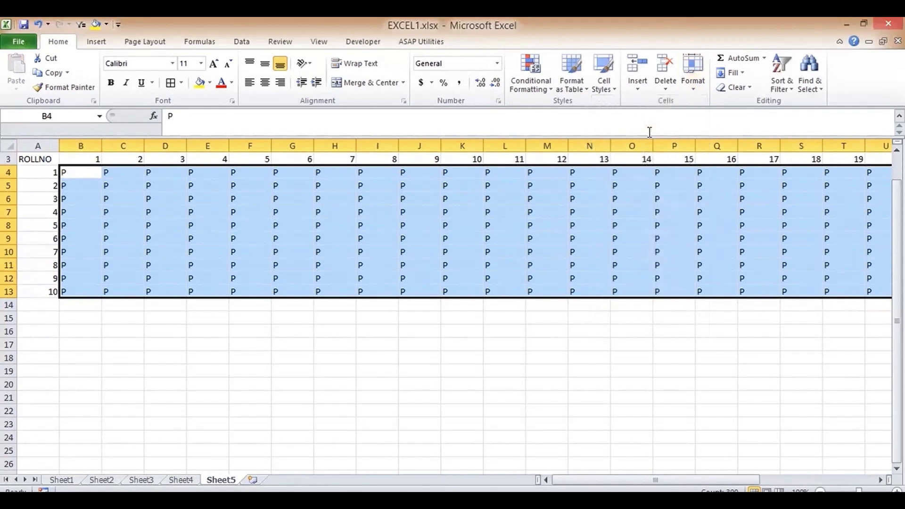
- AutoFit column widths for the P grid B4:AE13 and the day numbers B3:AE3
left_click(693, 87)
left_click(637, 164)
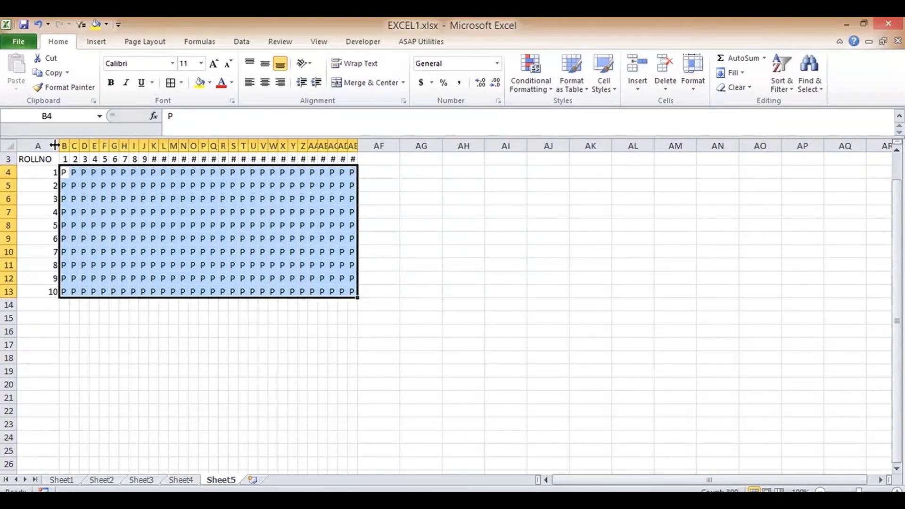
left_click_drag(65, 159, 353, 158)
left_click(694, 84)
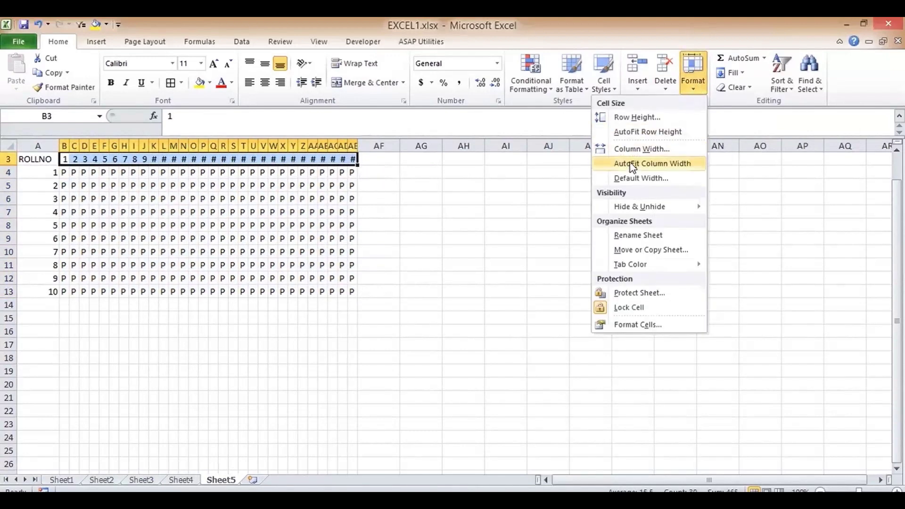
left_click(632, 163)
- Check the last day header 30 and select the attendance grid B4:AE13
left_click(454, 178)
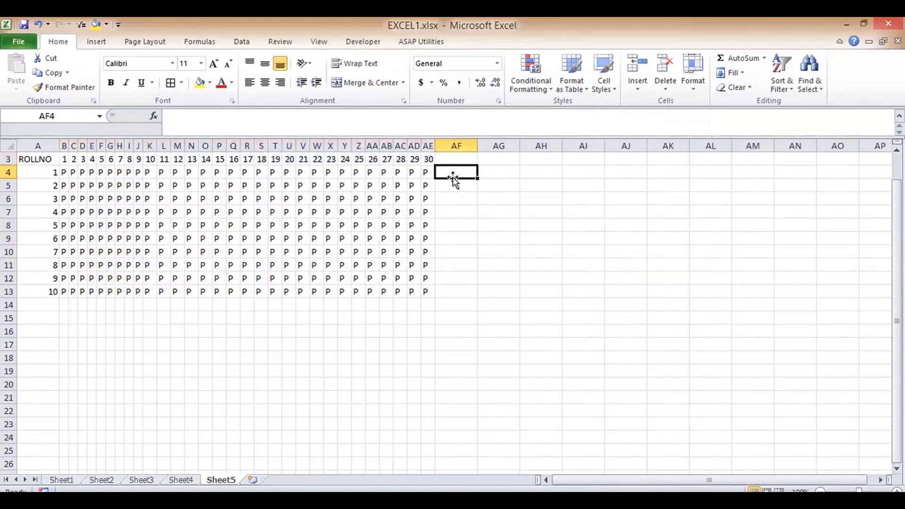
key("Up")
key("Up")
key("Up")
key("Down")
key("Down")
key("Down")
key("Up")
key("Left")
key("Right")
key("Right")
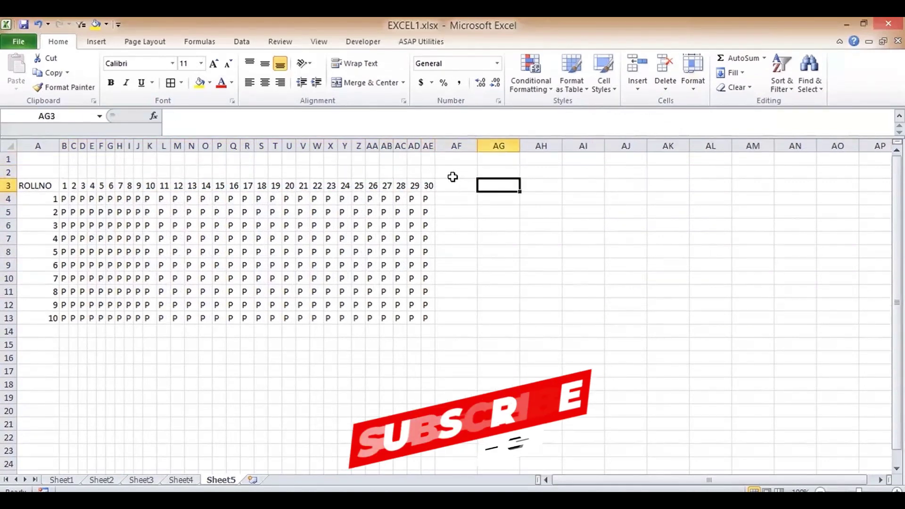
key("Up")
key("Down")
key("Down")
key("Up")
key("Left")
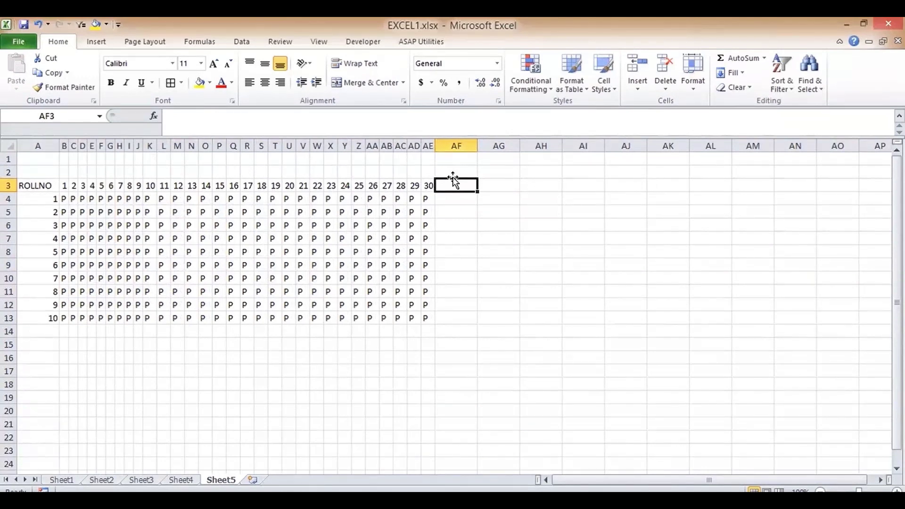
left_click_drag(66, 201, 426, 317)
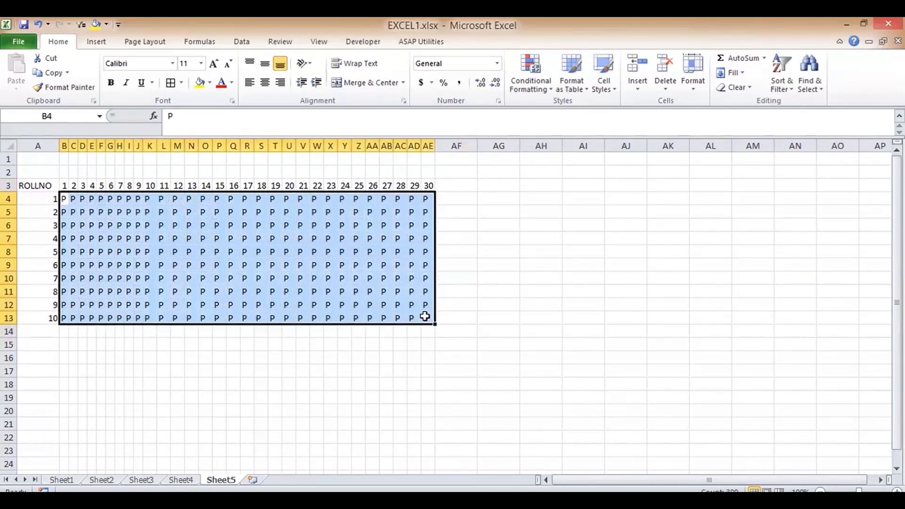
- Add a conditional formatting rule highlighting cells equal to A
left_click(532, 76)
mouse_move(497, 112)
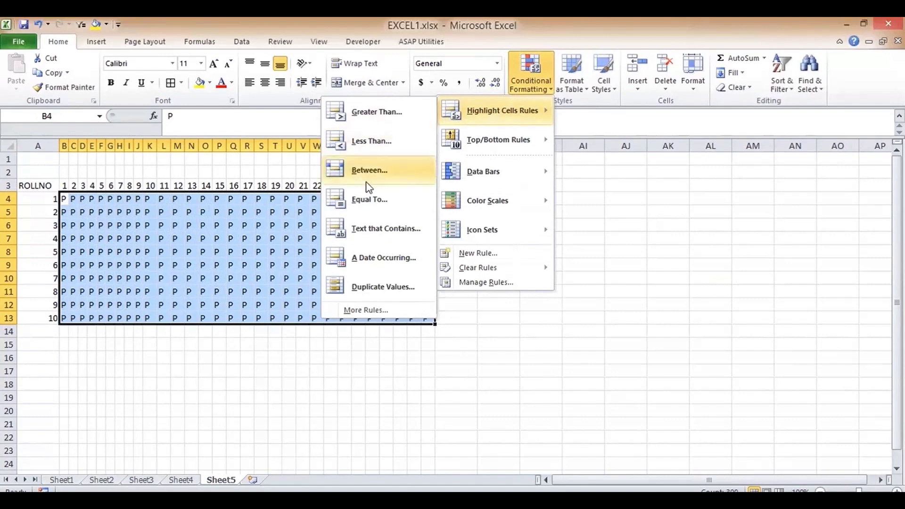
left_click(370, 201)
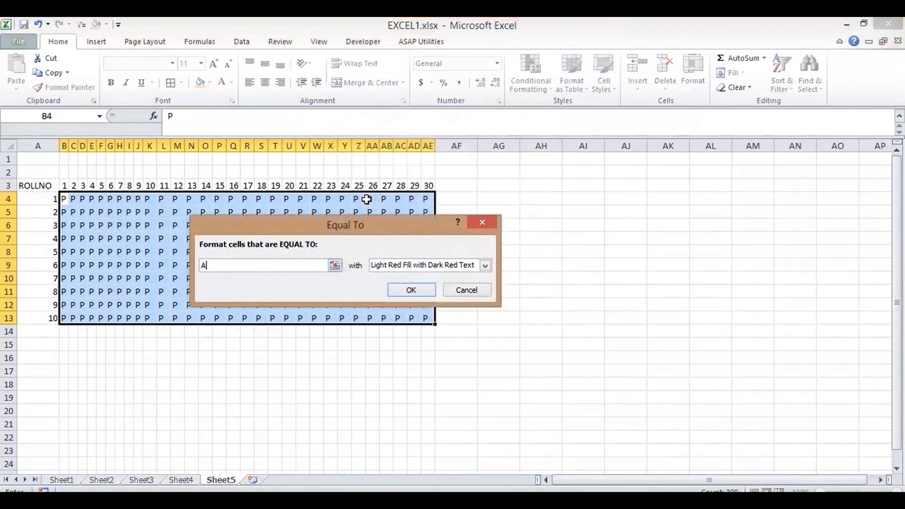
key("Return")
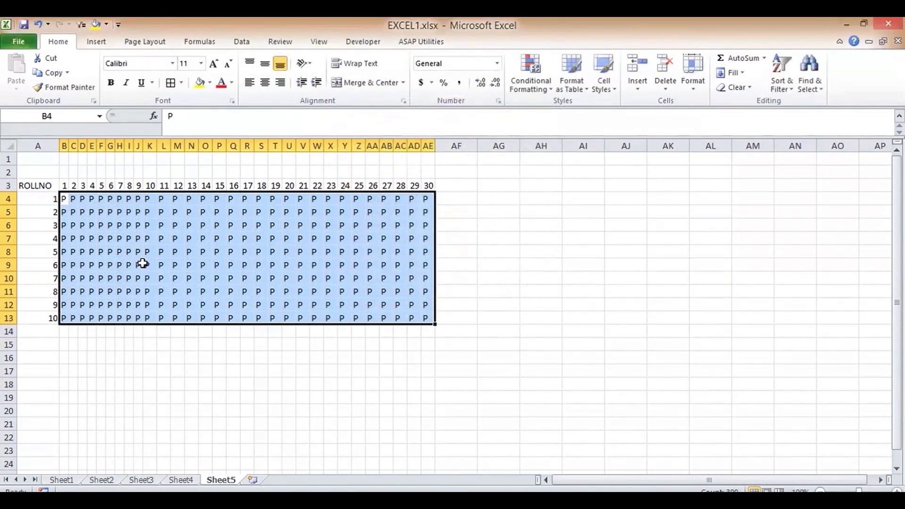
- Enter A as the absence mark in J9 and look along row 9
left_click(143, 265)
left_click(138, 265)
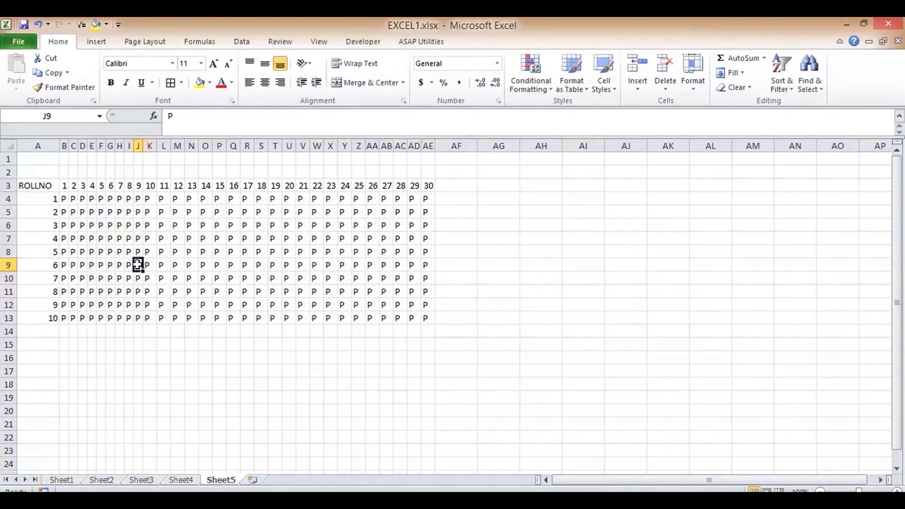
type("A")
key("Tab")
key("Right")
key("Right")
key("Right")
key("Right")
key("Right")
key("Right")
key("Right")
key("Right")
key("Right")
key("Right")
key("Right")
key("Right")
key("Right")
key("Right")
key("Right")
key("Right")
key("Right")
key("Right")
key("Right")
key("Right")
key("Right")
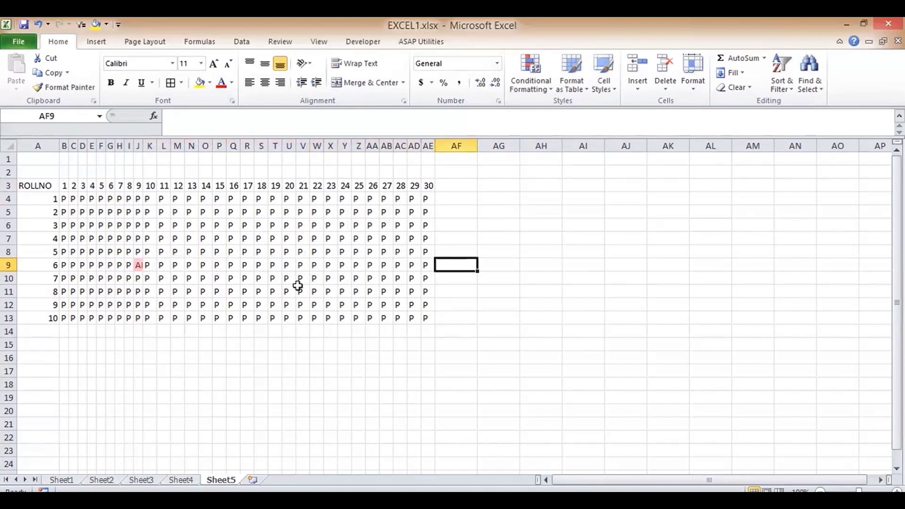
left_click(451, 185)
left_click(270, 274)
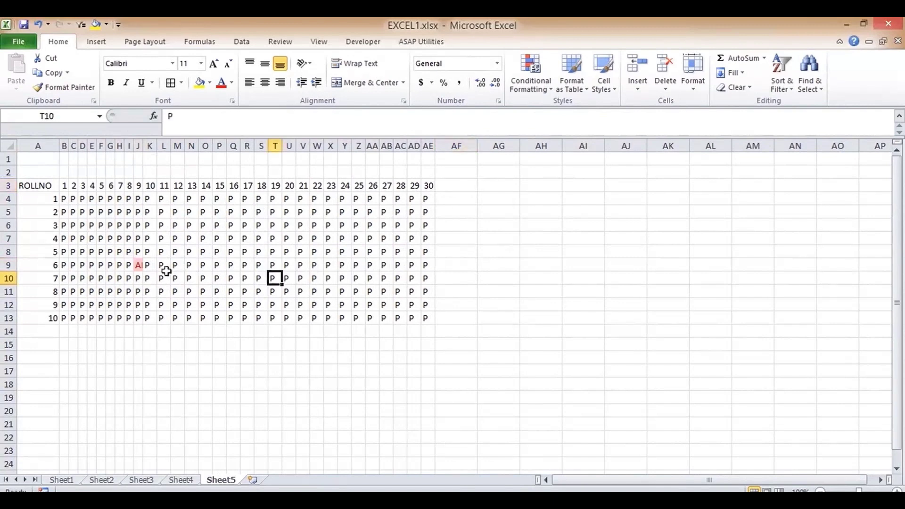
left_click(138, 265)
- Clear the highlight rules from B4:AE13 and add a fresh equal-to-A highlight rule
left_click_drag(61, 197, 424, 318)
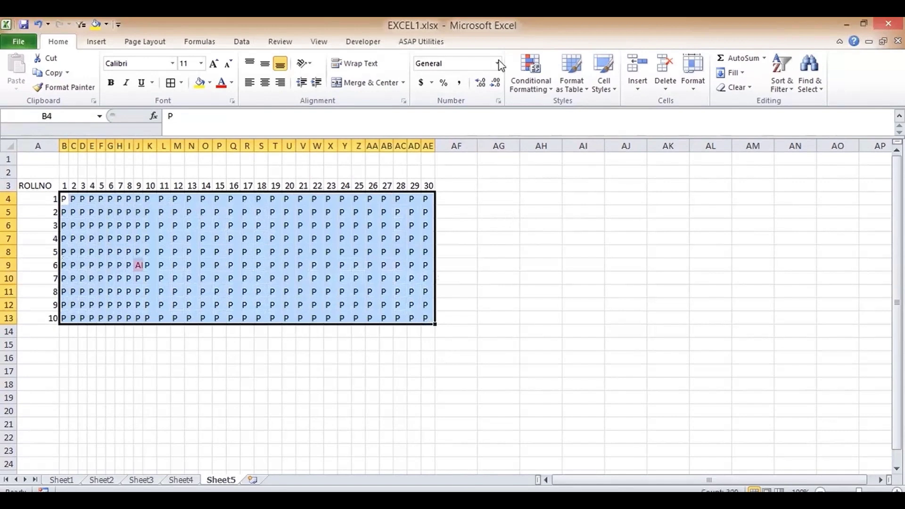
left_click(543, 92)
mouse_move(451, 267)
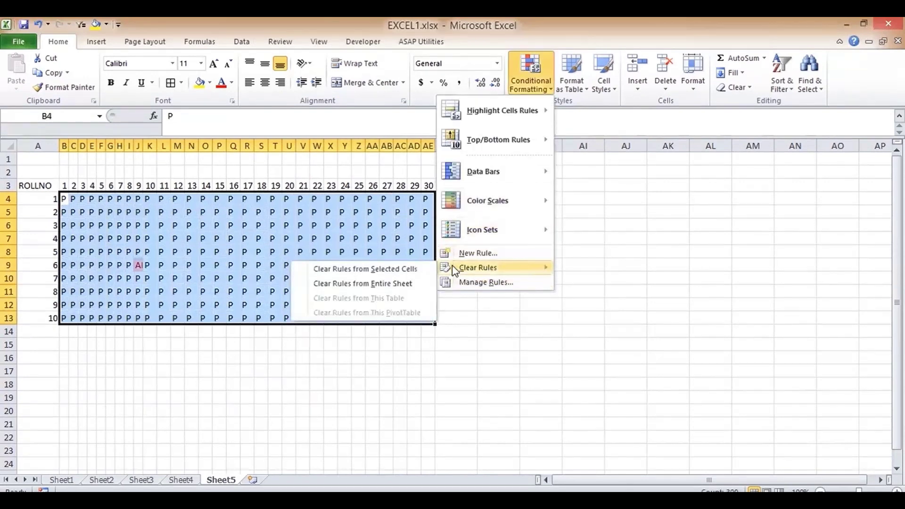
left_click(397, 273)
left_click(542, 92)
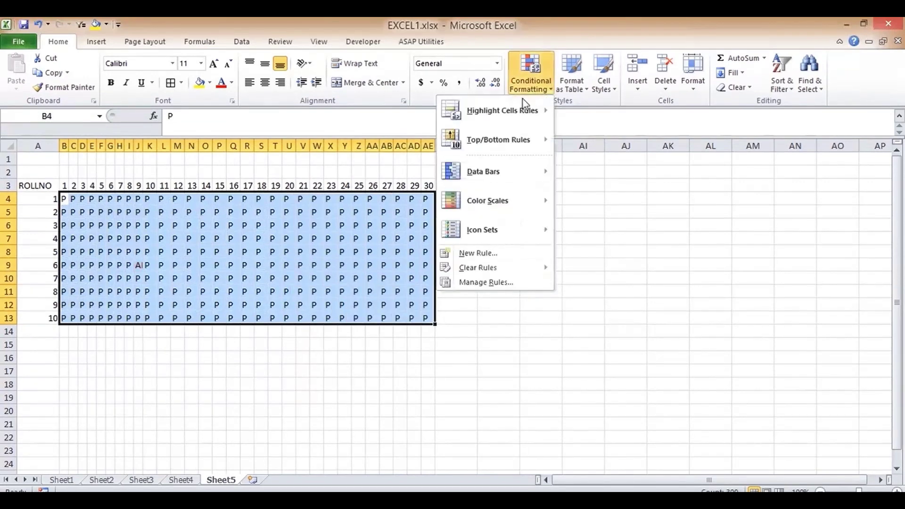
mouse_move(512, 115)
left_click(391, 196)
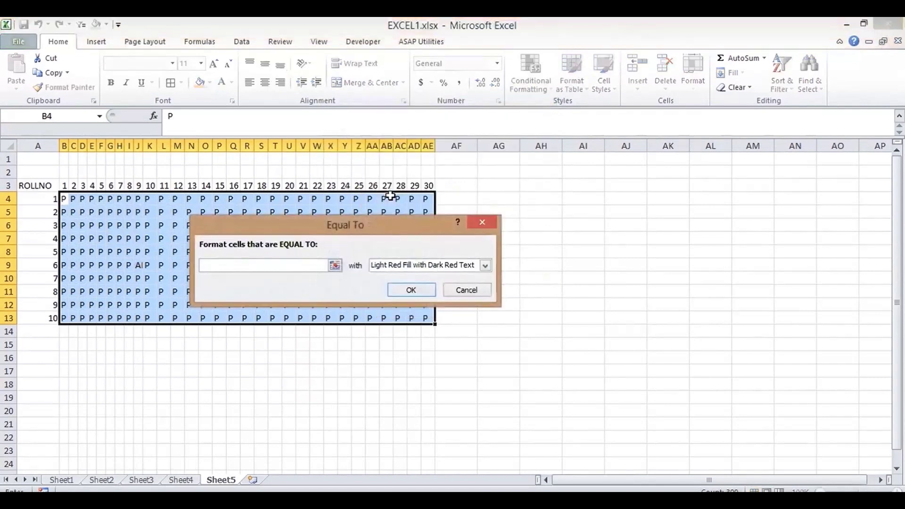
type("A")
key("Return")
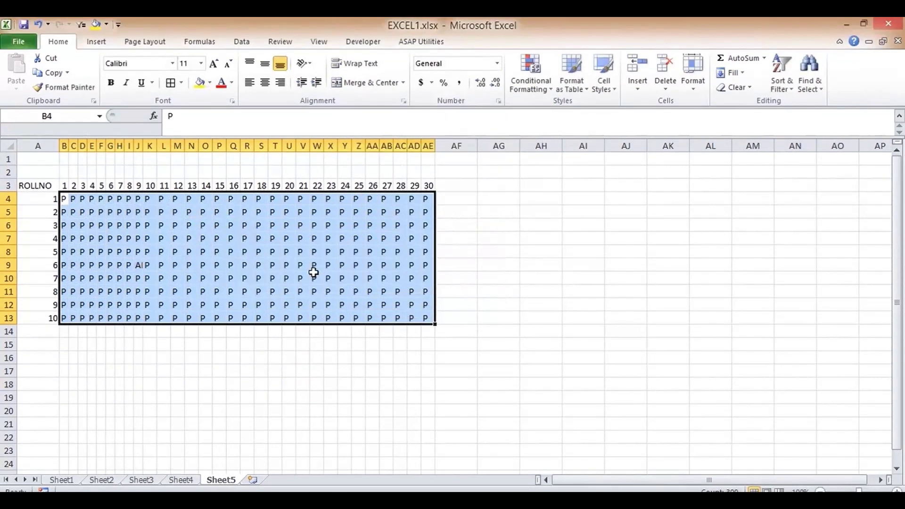
- Enter A in W10, which AutoCorrect turns into AHMEDABAD
left_click(314, 272)
type("AH")
key("Left")
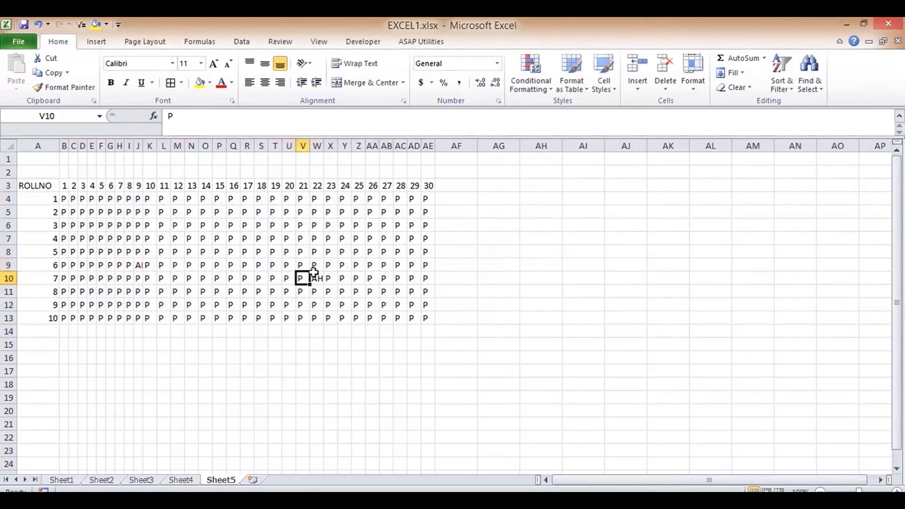
left_click(314, 273)
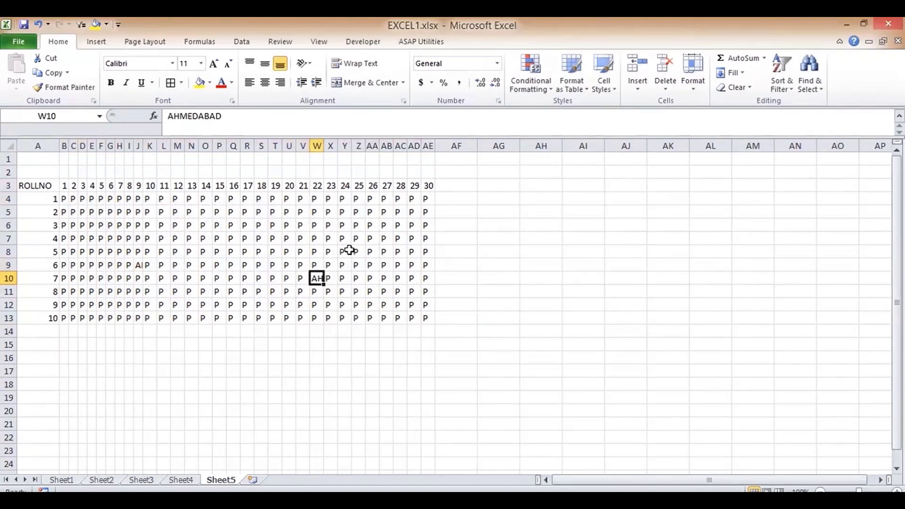
- Delete the A→AHMEDABAD entry from Proofing's AutoCorrect Options and return to the sheet
left_click(19, 41)
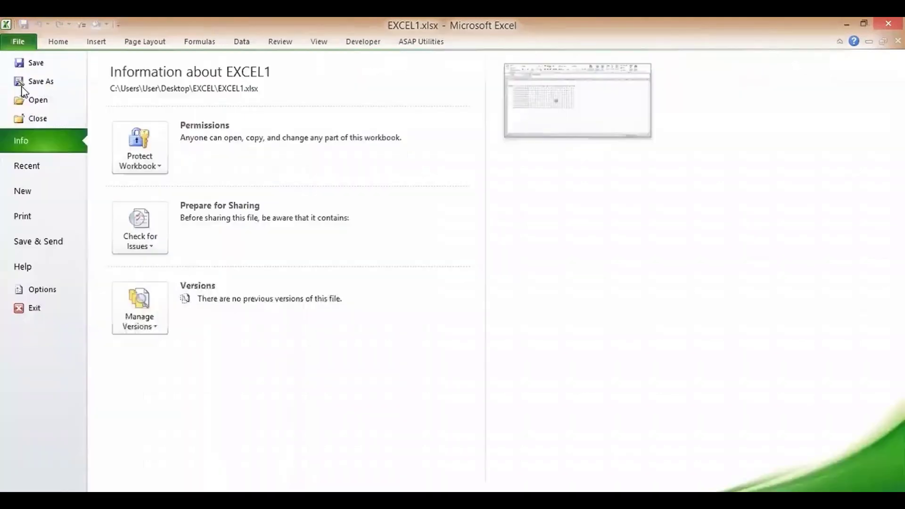
left_click(48, 296)
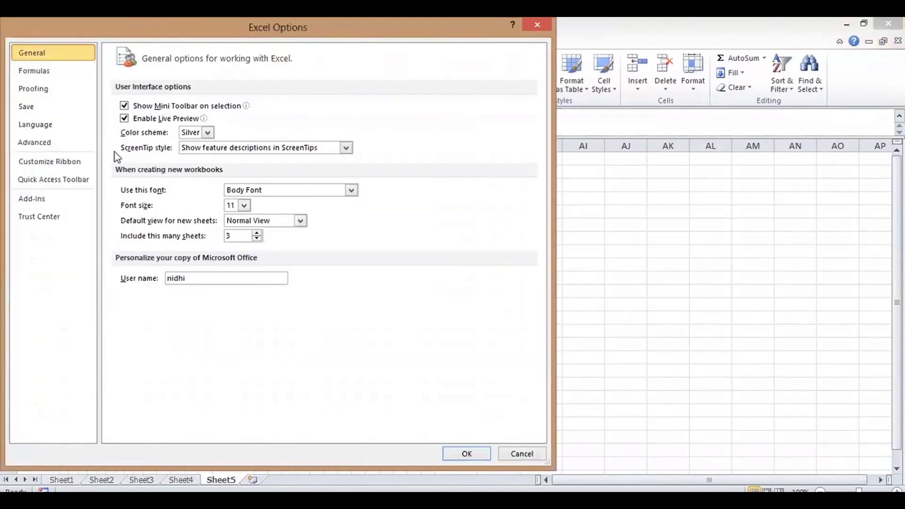
left_click(59, 92)
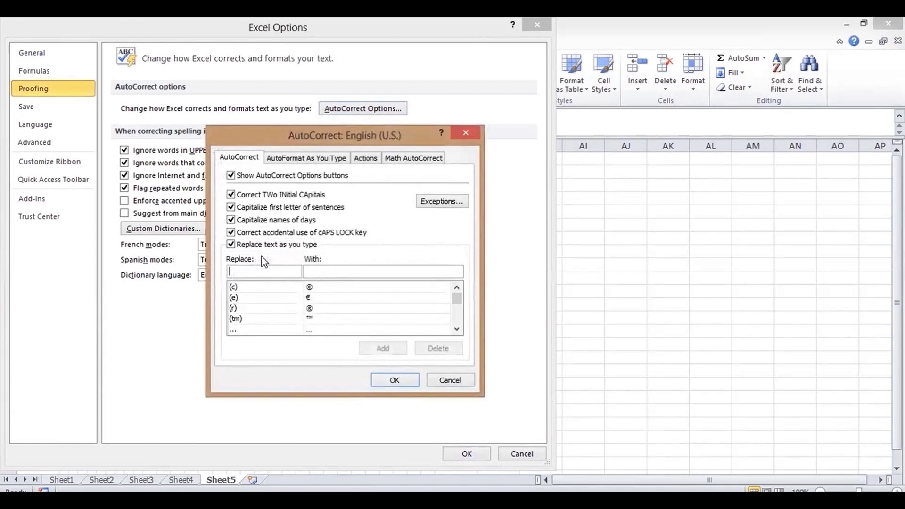
type("A")
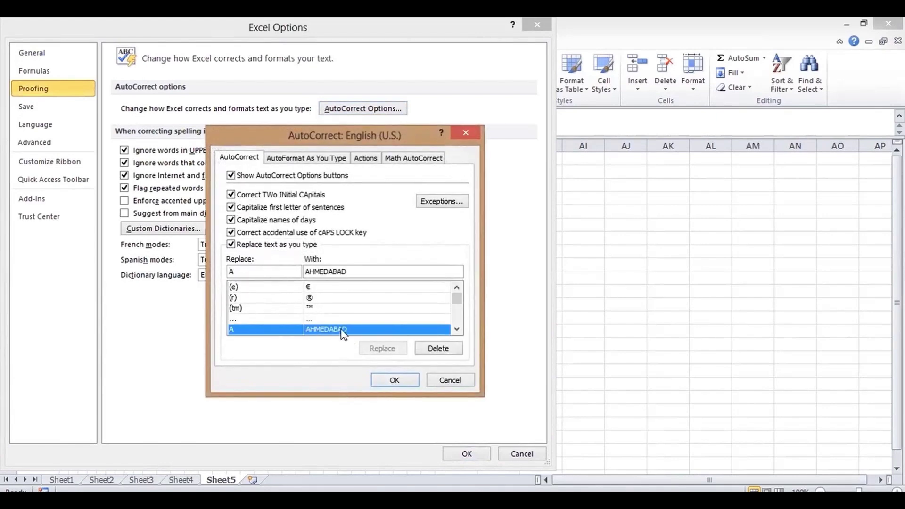
left_click(439, 349)
left_click(395, 379)
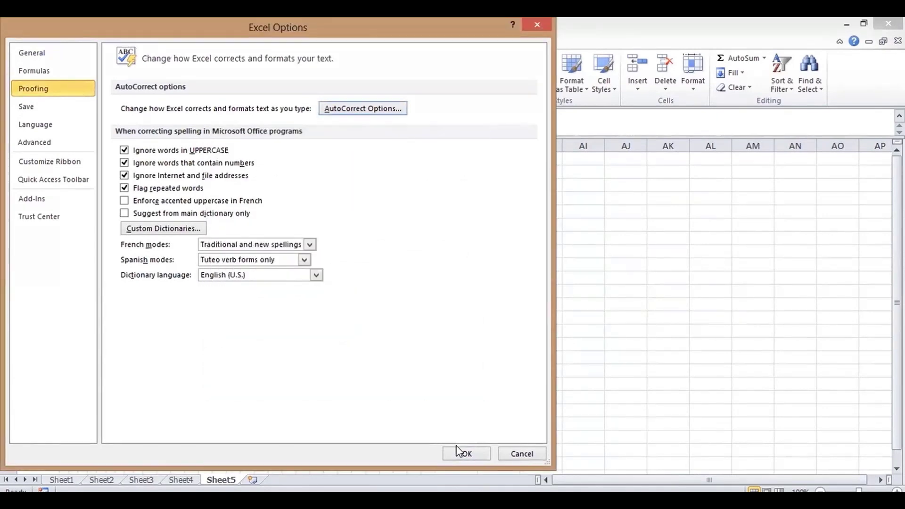
left_click(457, 448)
- Type A into W10, S11, R12, S13 and O13
type("A")
key("Return")
key("Left")
key("Left")
key("Left")
key("Left")
type("A")
key("Return")
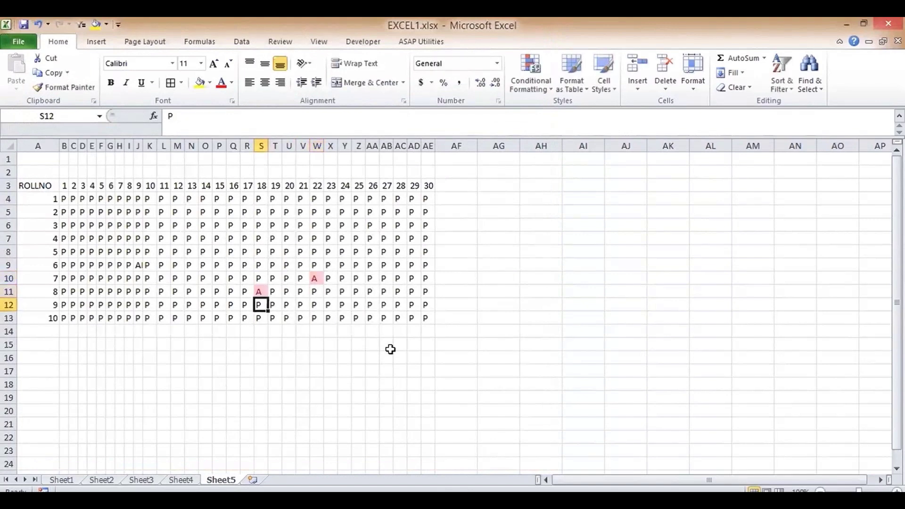
key("Left")
type("A")
key("Right")
key("Down")
type("A")
key("Left")
key("Left")
key("Left")
key("Left")
type("A")
key("Up")
- Type A into O8, M8, I8, I4, Q4, V4, Y5 and V6
key("Up")
key("Up")
key("Up")
key("Up")
type("A")
key("Left")
key("Left")
type("A")
key("Left")
key("Left")
key("Left")
key("Left")
type("A")
key("Up")
key("Up")
key("Up")
key("Up")
type("A")
key("Right")
key("Right")
key("Right")
key("Right")
key("Right")
key("Right")
key("Right")
key("Right")
type("A")
key("Right")
key("Right")
key("Right")
key("Right")
key("Right")
type("A")
key("Right")
key("Right")
key("Right")
key("Down")
type("A")
key("Down")
key("Left")
key("Left")
key("Left")
type("A")
key("Down")
key("Right")
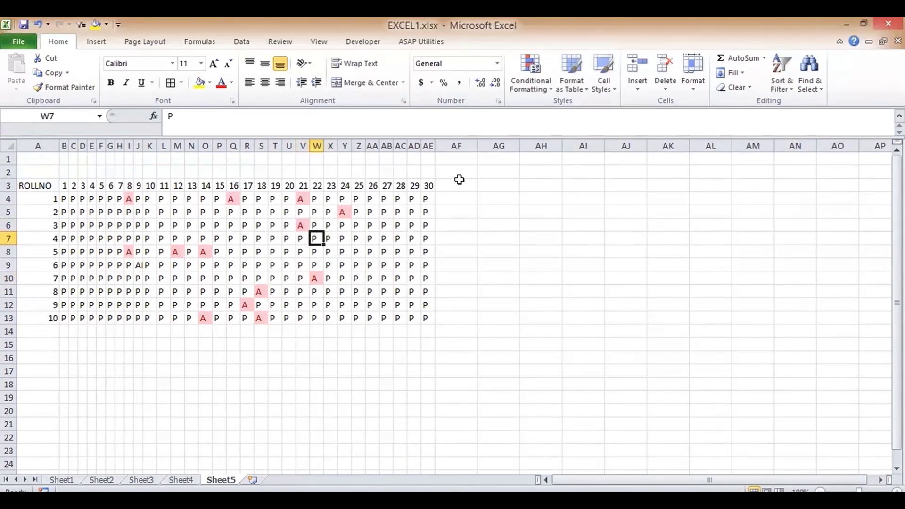
- Add PRESENT and ABSENT headers in AF3 and AG3
left_click(458, 182)
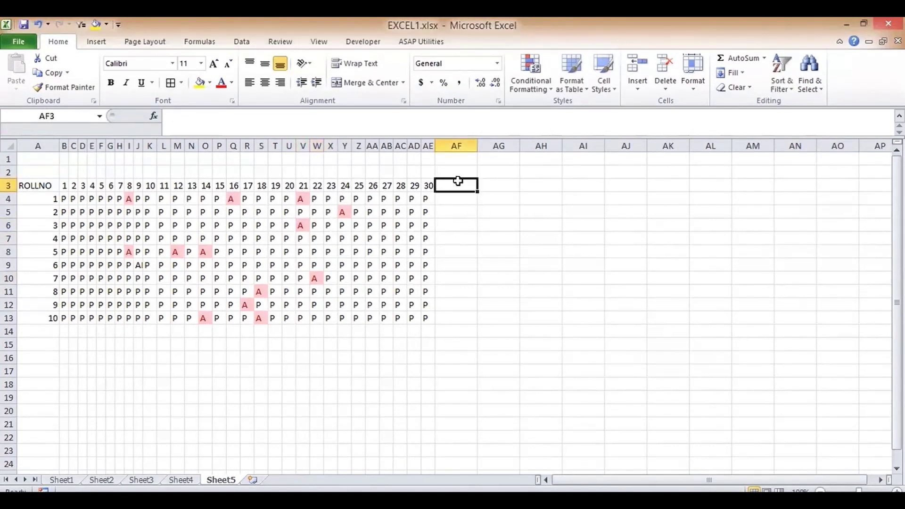
type("PRESENT")
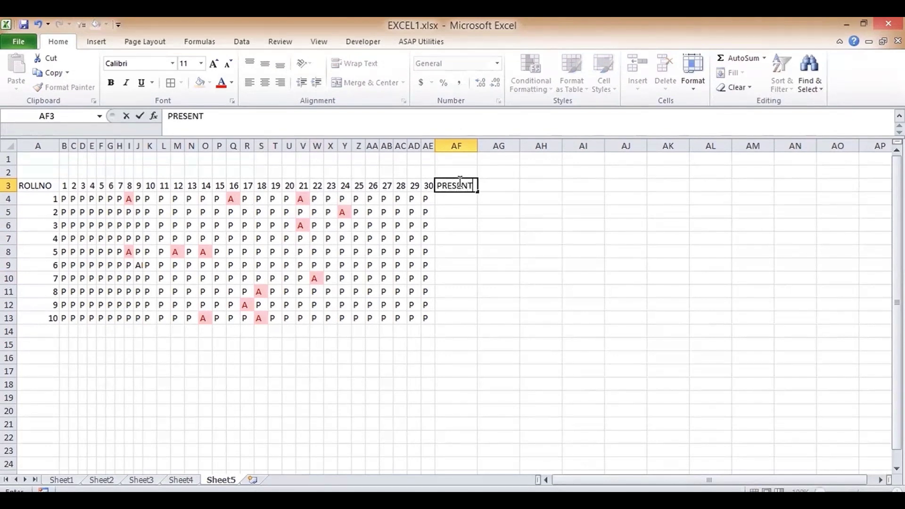
key("Tab")
type("ABSE")
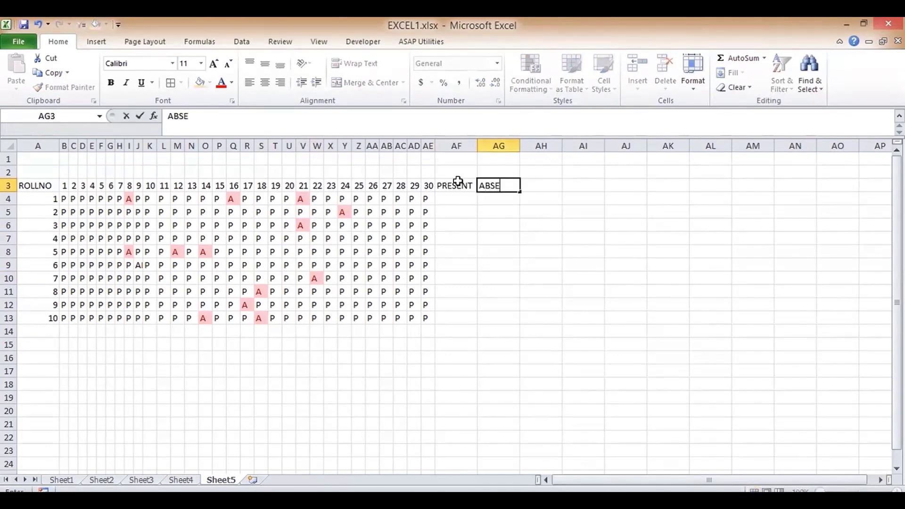
key("Return")
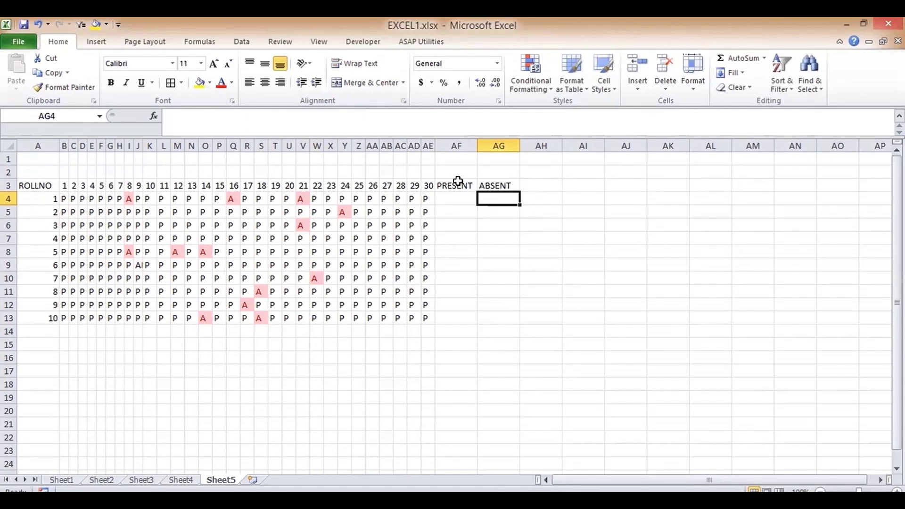
key("Left")
type("=COUN")
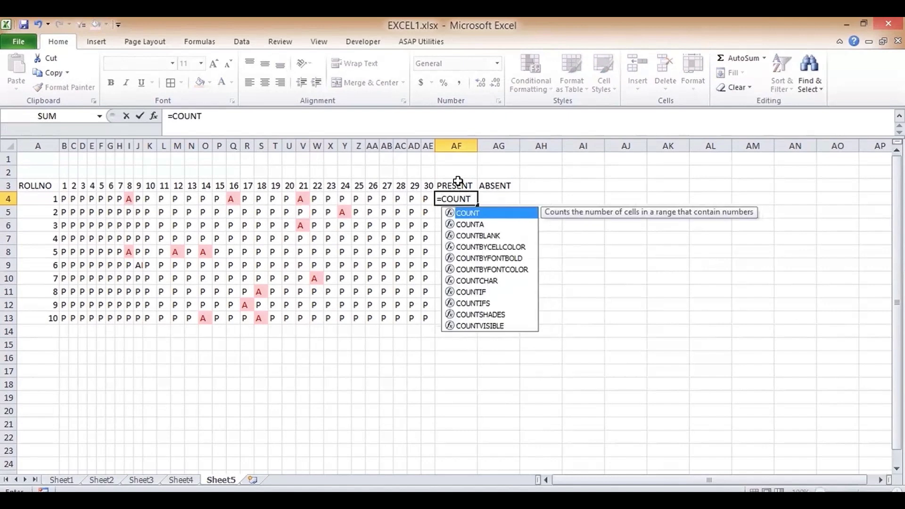
- Enter =COUNTIF(B4:AE4,"P") in AF4, correcting the criterion from A to P
key("Down")
key("Down")
key("Down")
key("Down")
key("Down")
key("Down")
key("Down")
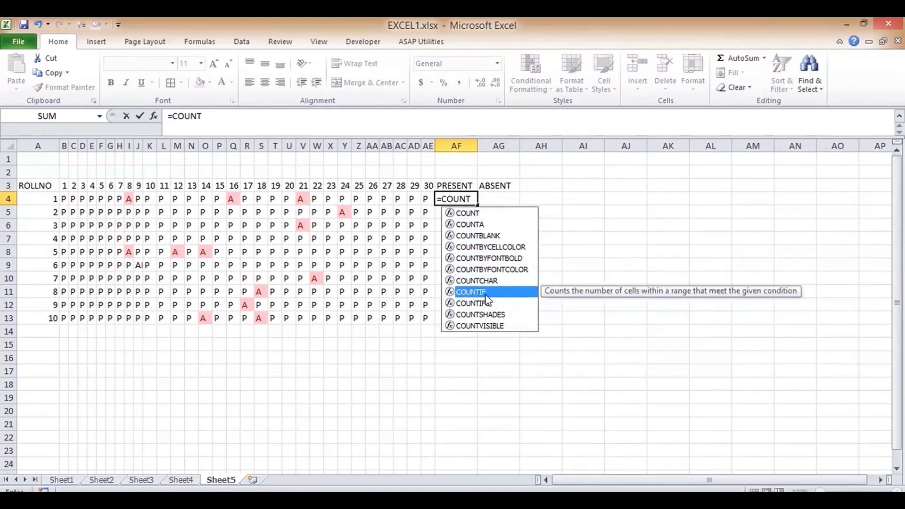
key("Tab")
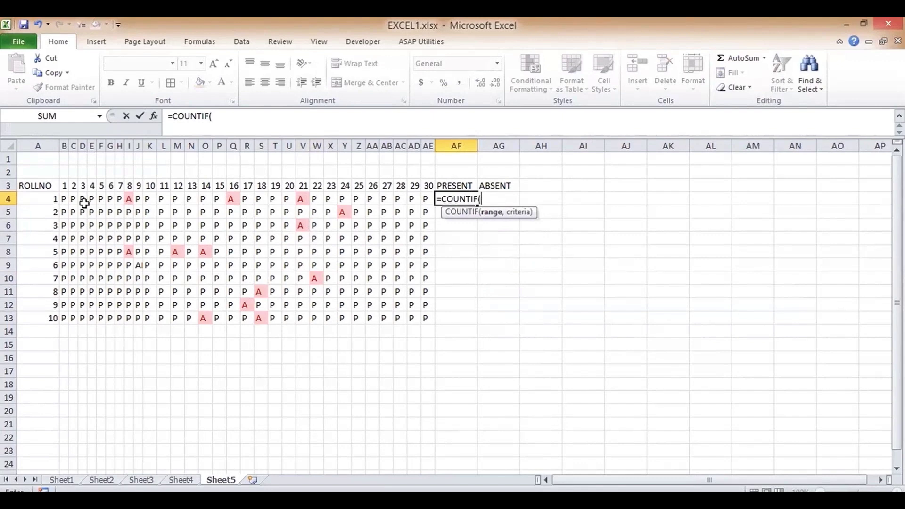
left_click_drag(63, 198, 424, 194)
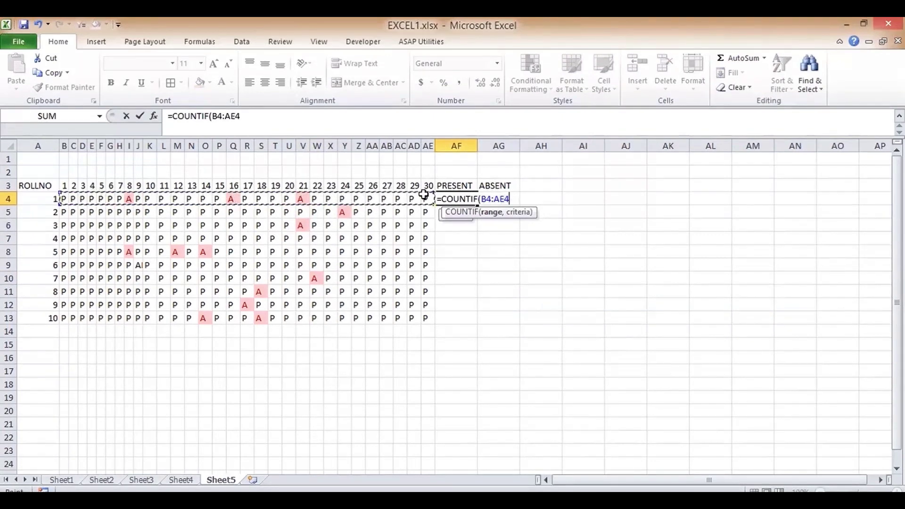
type(",\"")
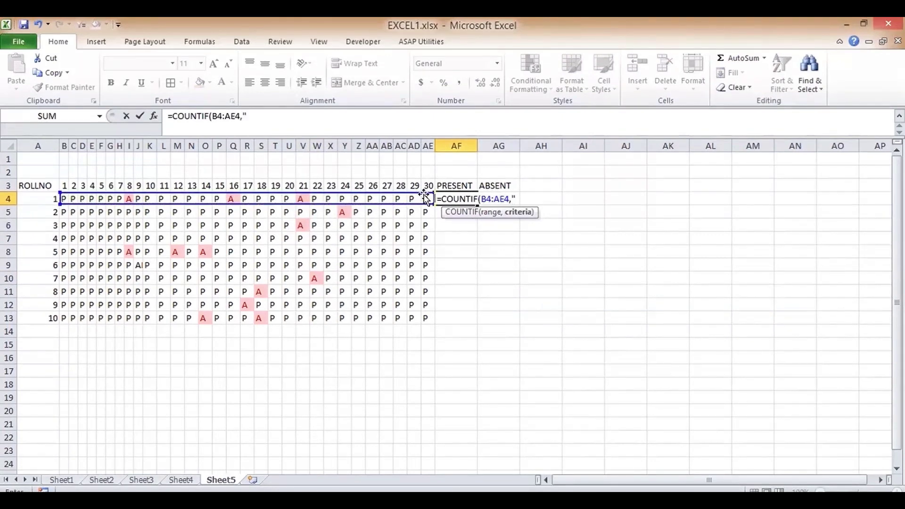
type("A\")")
key("Return")
key("Up")
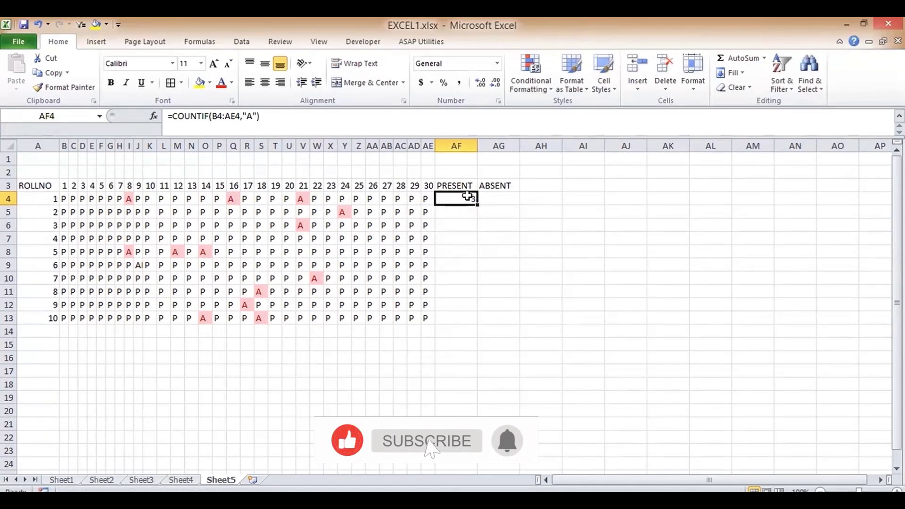
left_click(254, 114)
key("BackSpace")
type("P")
key("Return")
- Fill the AF4 formula down to AF13 and check the copied counts
left_click(472, 199)
left_click_drag(477, 205, 463, 325)
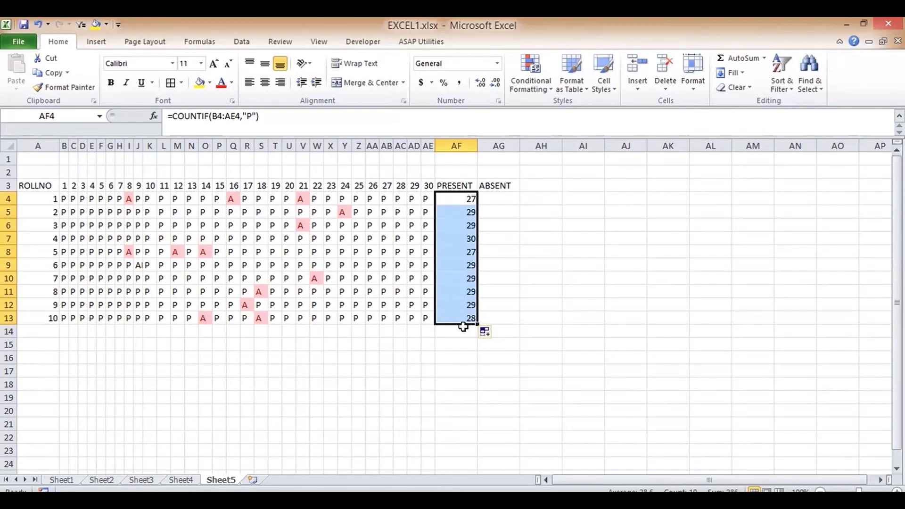
key("Up")
key("Up")
key("Down")
key("Down")
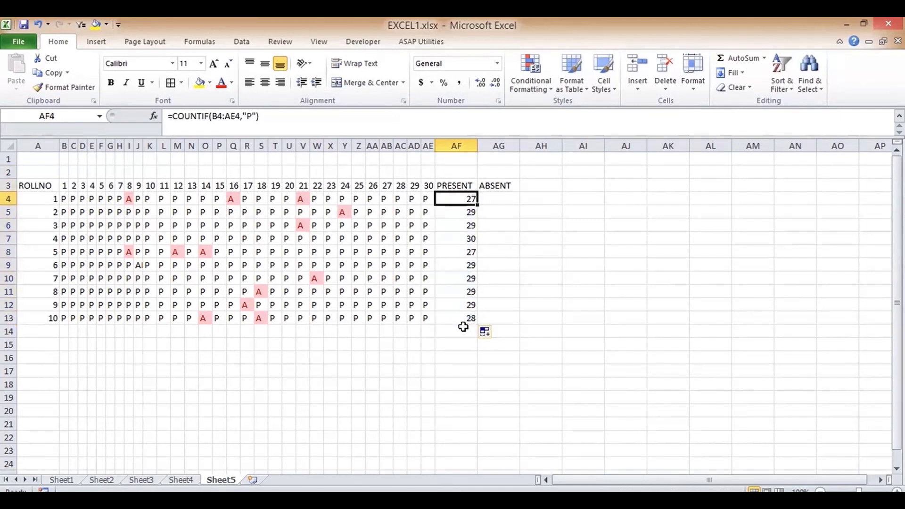
key("Down")
key("Down")
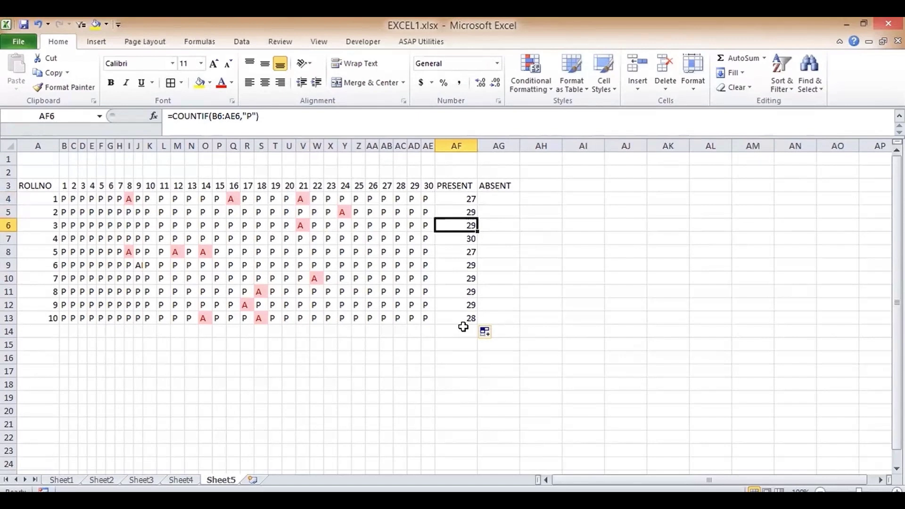
key("Down")
key("Down")
key("Down")
key("Down")
key("Down")
key("Down")
key("Down")
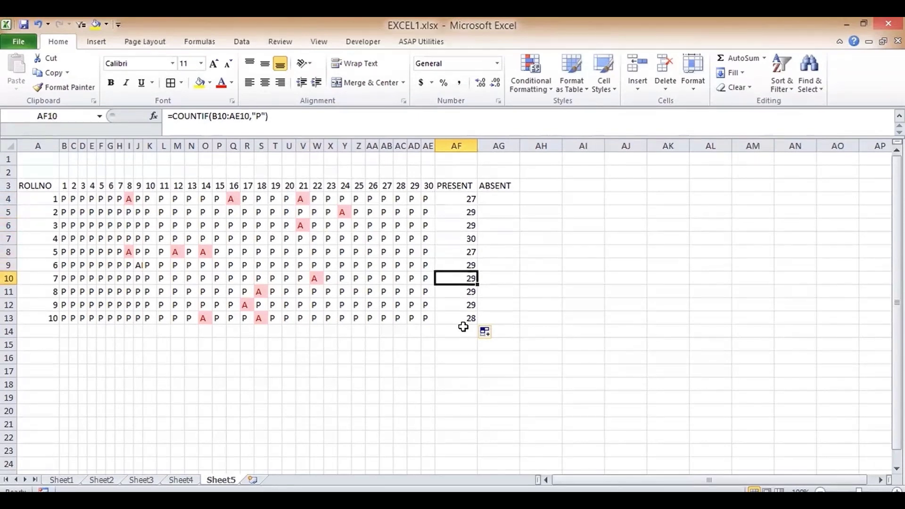
key("Up")
key("Up")
key("Up")
key("Up")
key("Up")
key("Up")
key("Up")
key("Up")
key("Up")
key("Up")
key("Right")
key("Down")
type("=COUN")
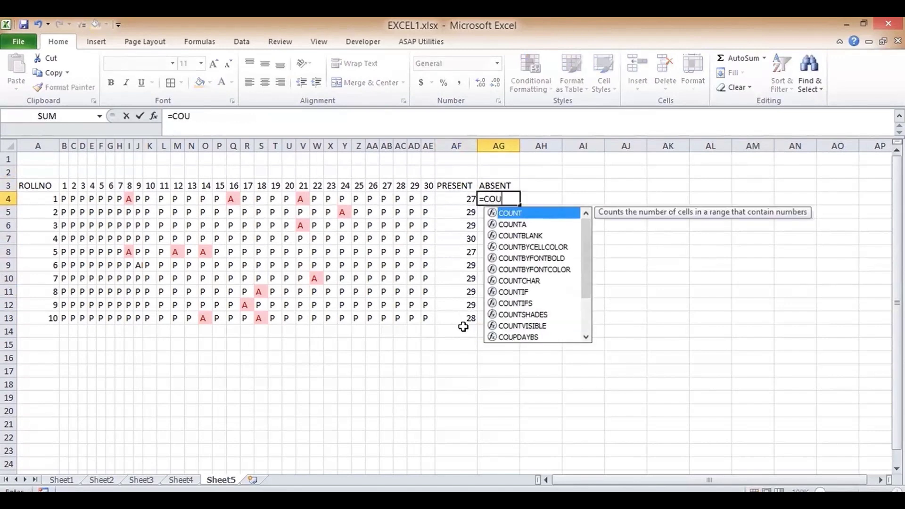
- Enter =COUNTIF(B4:AE4,"A") in AG4
double_click(518, 293)
left_click_drag(62, 198, 422, 197)
type(",\"A")
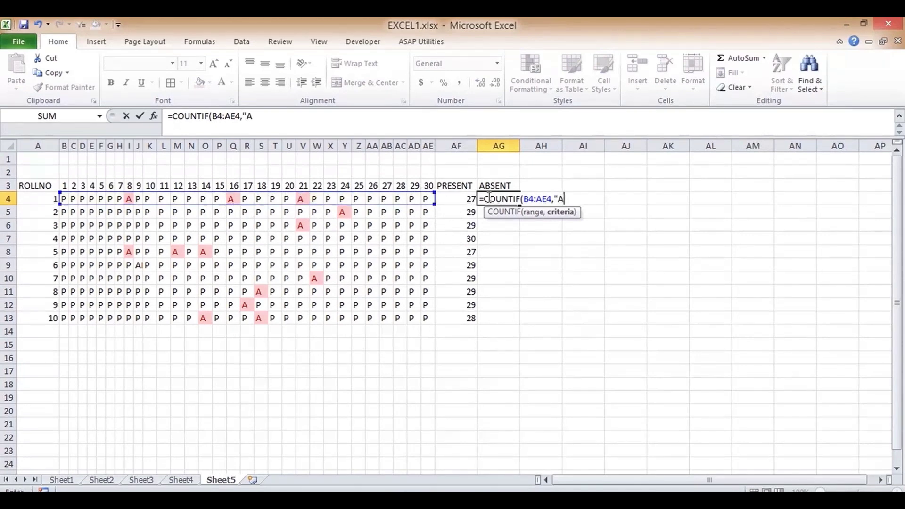
key("Return")
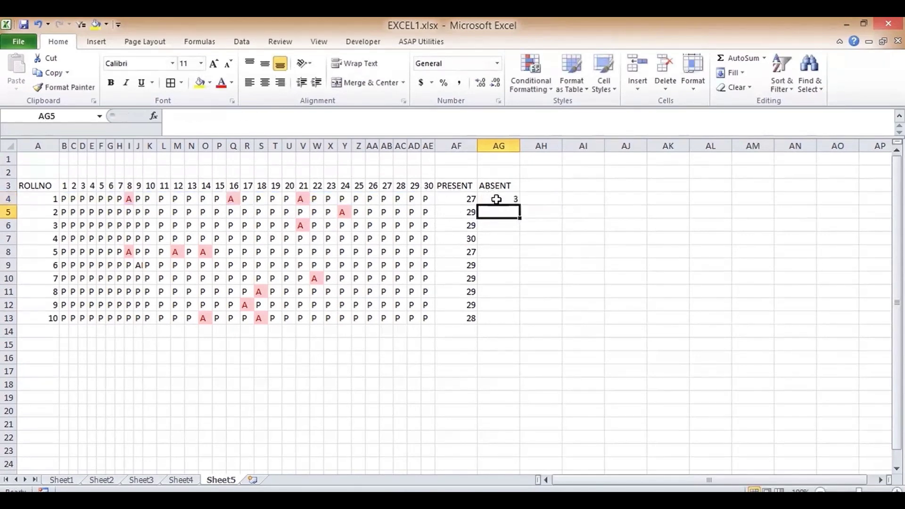
- Fill the AG4 formula down to AG13 and review the absent counts
left_click(496, 199)
left_click_drag(521, 205, 504, 325)
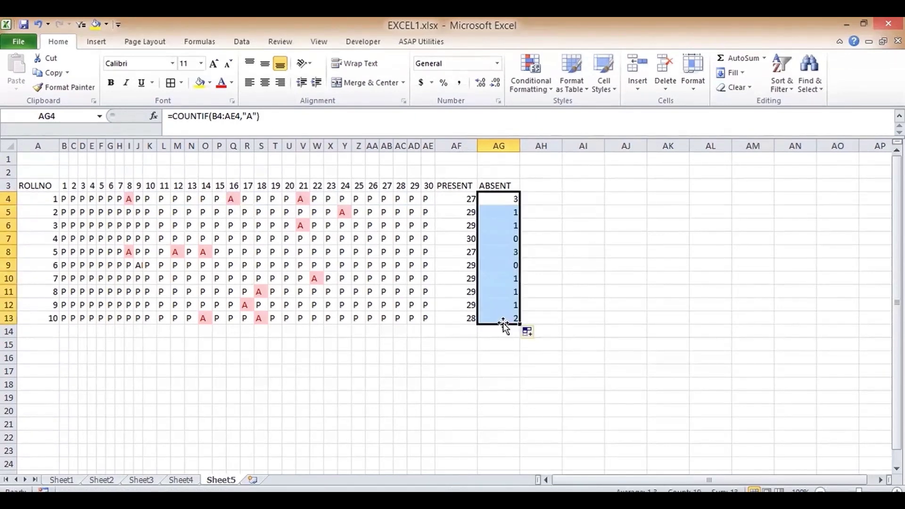
key("Up")
key("Down")
key("Down")
key("Down")
key("Down")
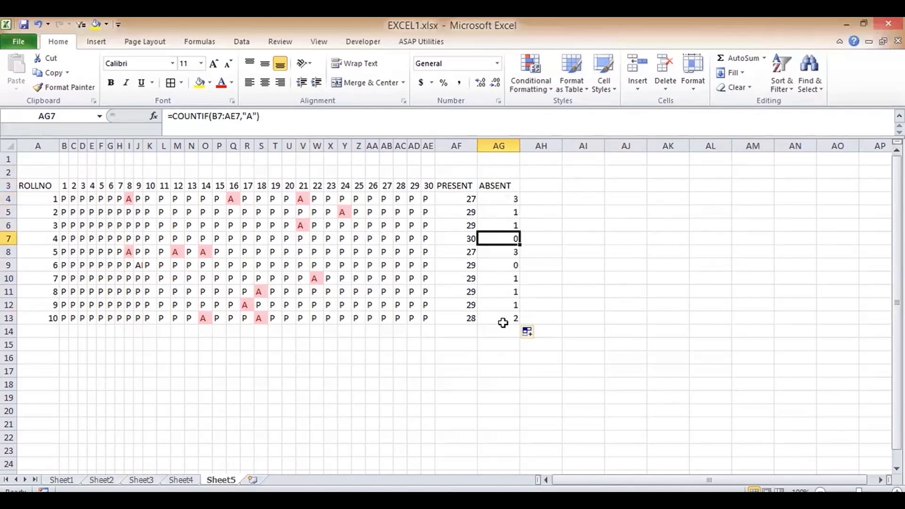
key("Down")
key("Down")
key("Down")
key("Down")
key("Down")
key("Down")
key("Down")
key("Up")
key("Up")
key("Up")
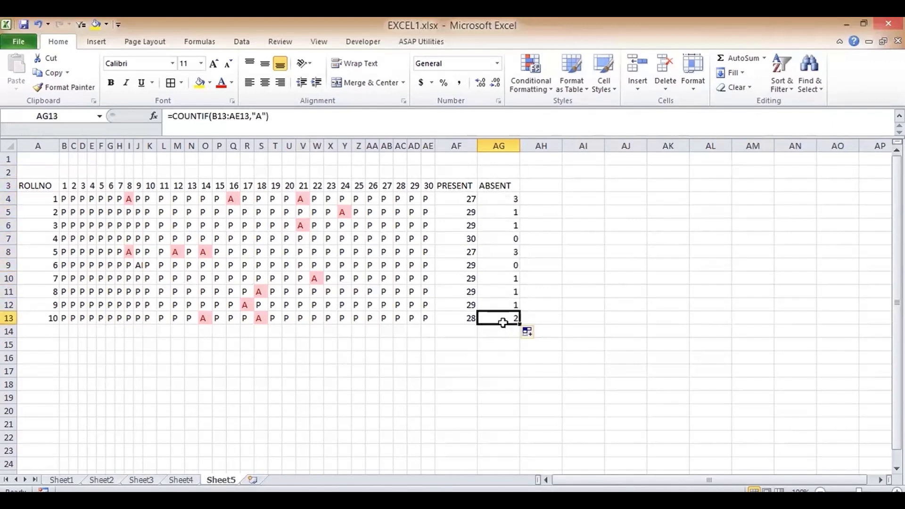
key("Up")
key("Up")
key("Up")
key("Up")
key("Up")
key("Up")
key("Up")
key("Up")
key("Left")
key("Left")
key("Left")
key("Left")
key("Left")
key("Left")
key("Left")
key("Left")
key("Left")
key("Left")
key("Left")
key("Left")
key("Left")
key("Left")
key("Left")
key("Left")
key("Left")
key("Left")
key("Left")
key("Left")
key("Left")
key("Left")
key("Left")
key("Left")
key("Left")
key("Left")
key("Left")
key("Left")
key("Left")
key("Left")
key("Up")
key("Up")
key("Right")
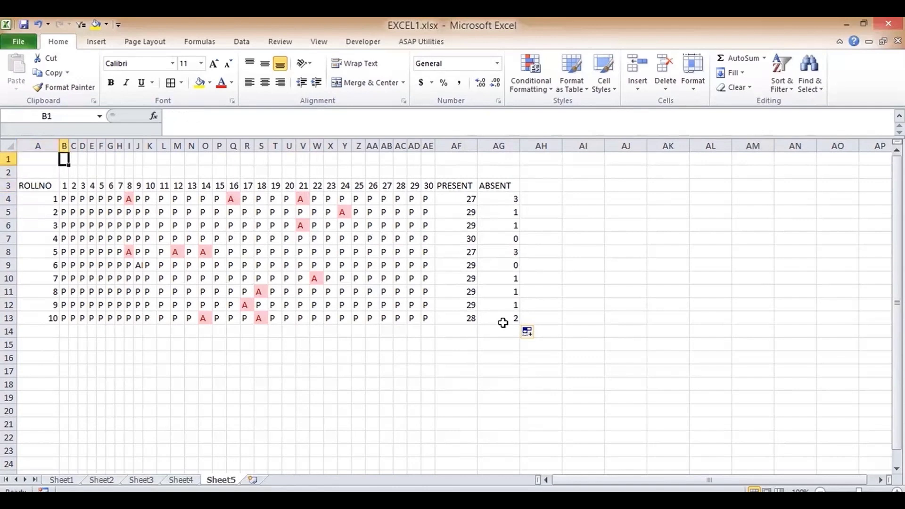
- Apply All Borders to the attendance table A3:AG13
left_click_drag(34, 185, 508, 323)
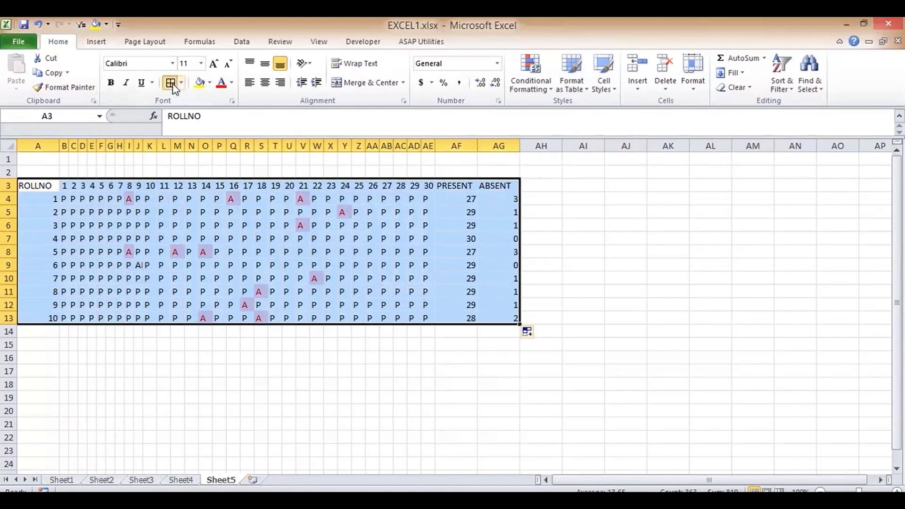
left_click(171, 83)
left_click(499, 221)
- Inspect roll 6's day entries in row 9 and its PRESENT count formula
key("Up")
key("Up")
key("Up")
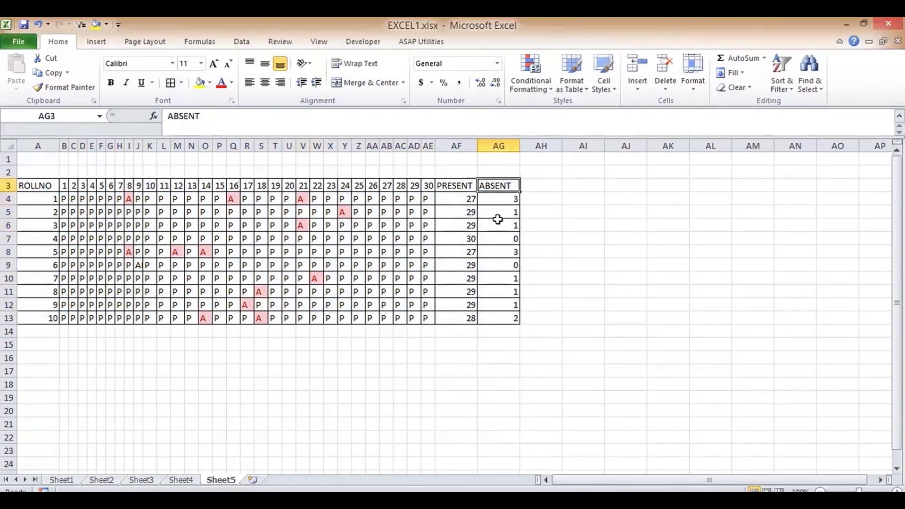
key("Down")
key("Down")
key("Down")
key("Down")
key("Down")
key("Down")
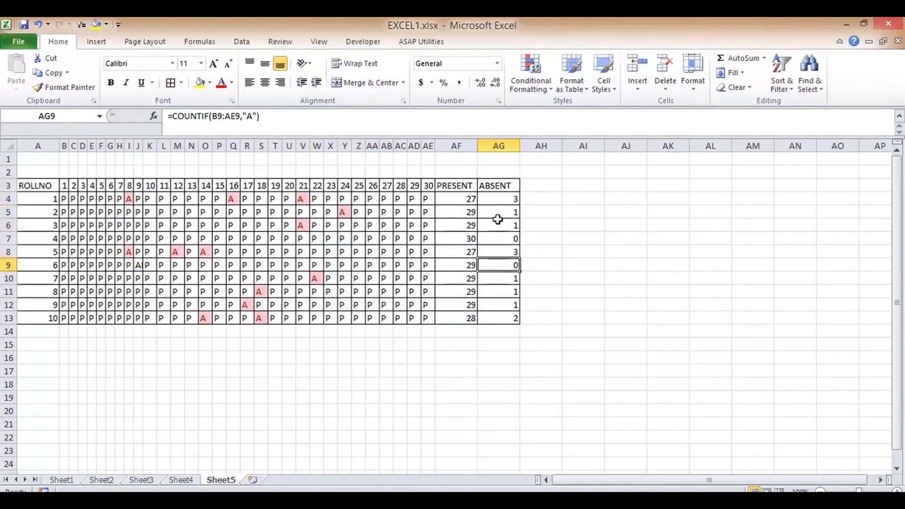
key("Left")
key("Left")
key("Left")
key("Left")
key("Left")
key("Left")
key("Left")
key("Left")
key("Left")
key("Left")
key("Left")
key("Left")
key("Left")
key("Left")
key("Left")
key("Left")
key("Left")
key("Left")
key("Left")
key("Left")
key("Left")
key("Left")
key("Left")
key("Left")
key("Left")
key("Right")
key("Right")
key("Right")
key("Right")
key("Right")
key("Right")
key("Right")
key("Right")
key("Right")
key("Right")
key("Right")
key("Right")
key("Right")
key("Right")
key("Right")
key("Right")
key("Right")
key("Right")
key("Right")
key("Right")
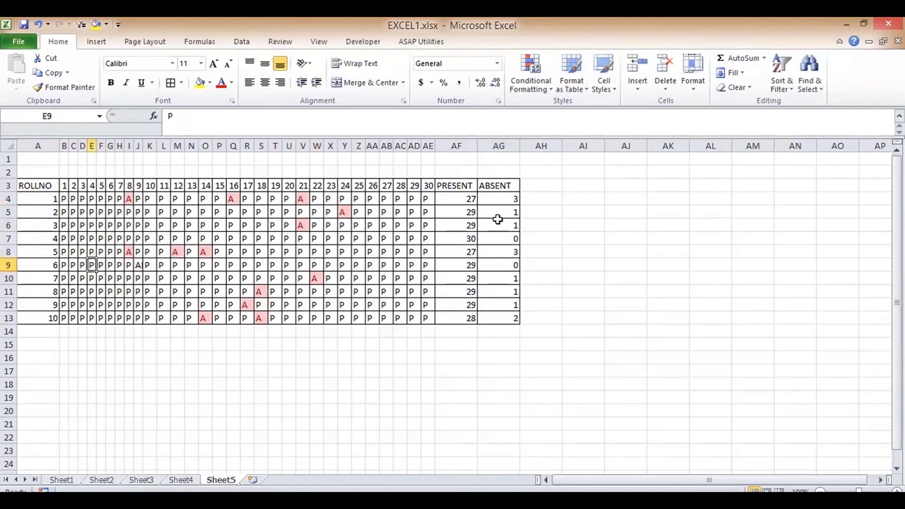
key("Left")
key("Left")
key("Left")
key("Left")
key("Left")
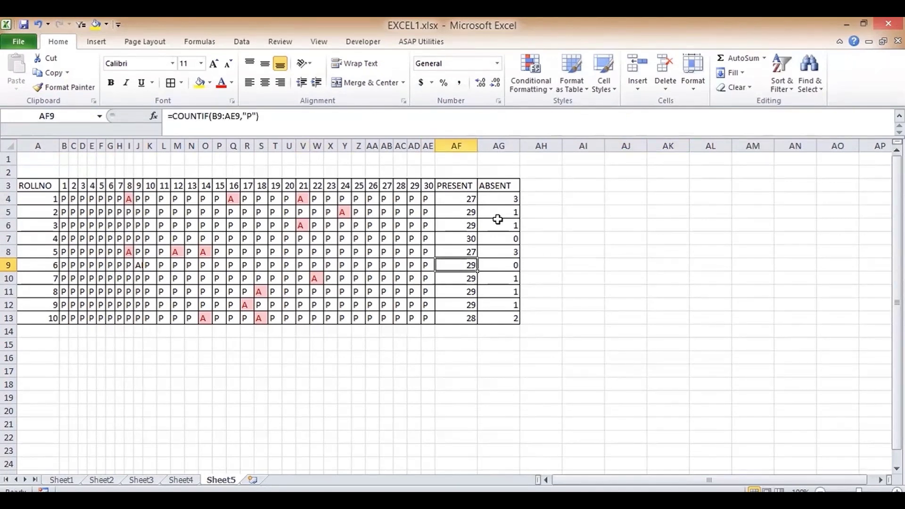
mouse_move(64, 266)
left_mouse_down()
mouse_move(133, 252)
mouse_move(394, 251)
mouse_move(427, 265)
left_mouse_up()
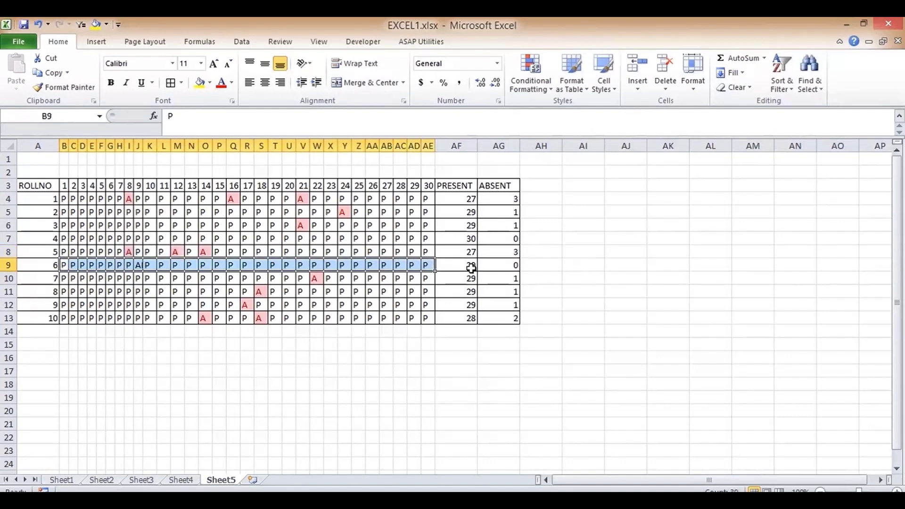
left_click(470, 266)
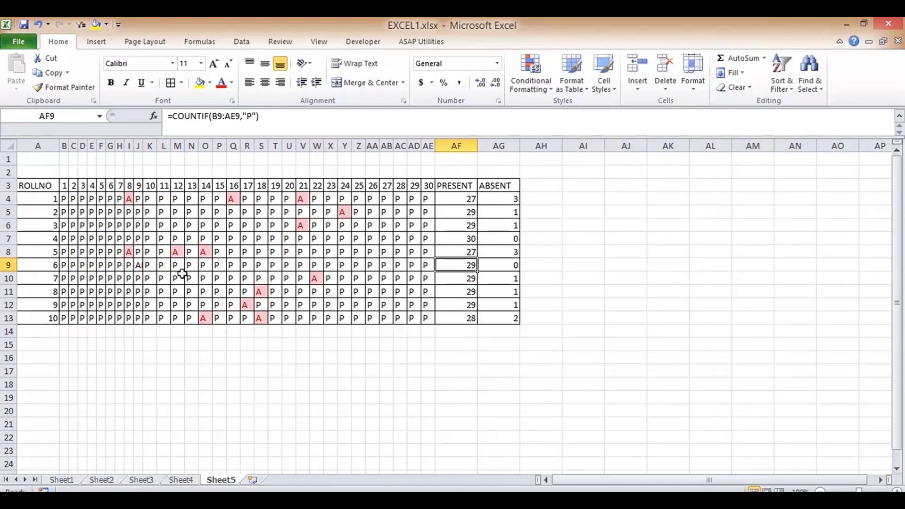
mouse_move(64, 265)
left_mouse_down()
mouse_move(238, 253)
mouse_move(426, 265)
left_mouse_up()
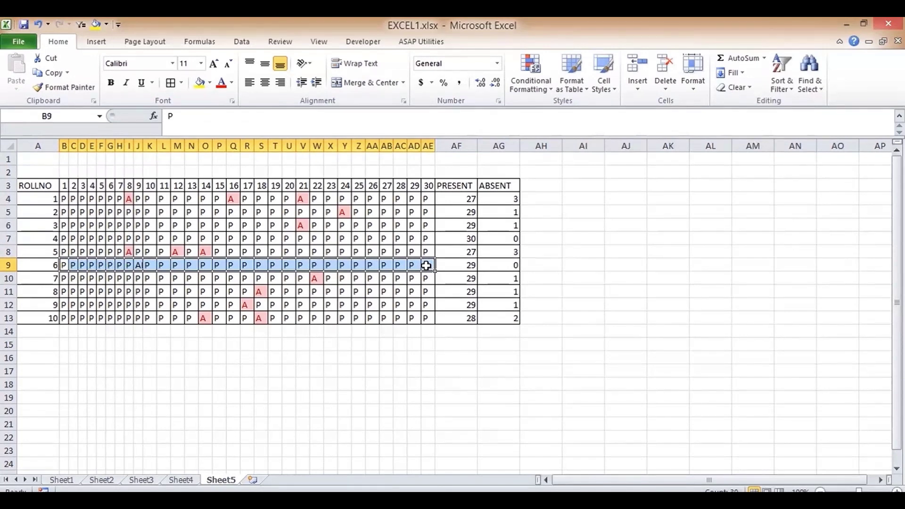
- Enter A for roll 6's day 9 in J9
key("Right")
key("Right")
key("Right")
key("Right")
key("Right")
key("Right")
key("Right")
key("Right")
key("Right")
key("Right")
key("Right")
key("Right")
key("Right")
key("Right")
key("Right")
key("Right")
key("Right")
key("Right")
key("Right")
key("Right")
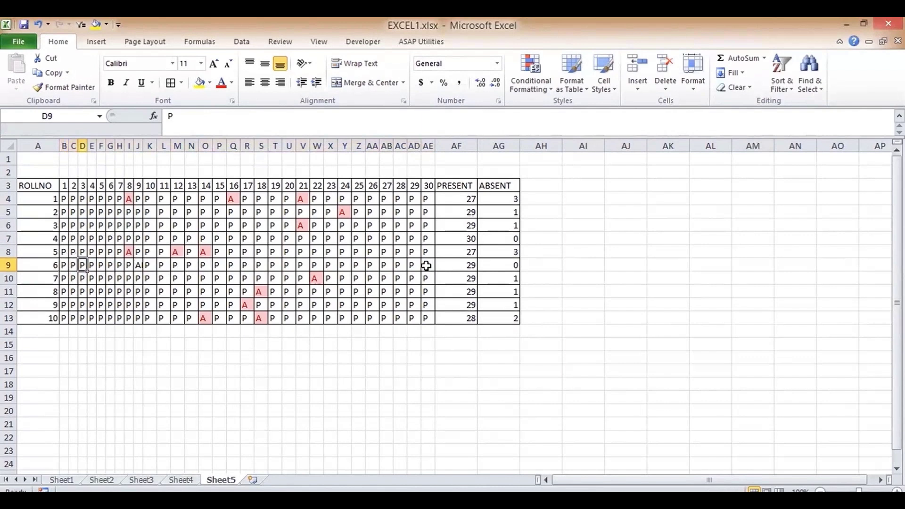
key("Left")
key("Left")
key("Left")
key("Left")
key("Left")
key("Left")
key("Left")
key("Left")
key("Left")
key("Left")
key("Left")
key("Left")
key("Left")
key("Left")
key("Left")
key("Left")
key("Left")
key("Left")
key("Return")
key("Up")
- Review the table's rows and their PRESENT and ABSENT totals
key("Up")
key("Right")
key("Right")
key("Right")
key("Right")
key("Right")
key("Right")
key("Right")
key("Right")
key("Right")
key("Right")
key("Right")
key("Right")
key("Right")
key("Right")
key("Right")
key("Right")
key("Right")
key("Right")
key("Right")
key("Right")
key("Right")
key("Right")
key("Right")
key("Right")
key("Right")
key("Right")
key("Right")
key("Left")
key("Left")
key("Left")
key("Left")
key("Left")
key("Left")
key("Left")
key("Left")
key("Left")
key("Left")
key("Left")
key("Left")
key("Left")
key("Down")
key("Down")
key("Down")
key("Down")
key("Down")
key("Down")
key("Down")
key("Down")
key("Down")
key("Down")
key("Up")
key("Up")
key("Up")
key("Up")
key("Up")
key("Down")
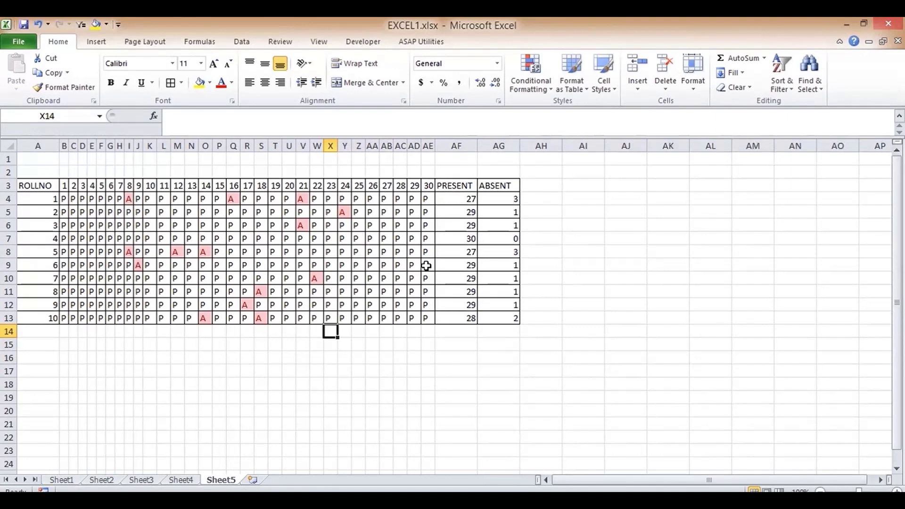
key("Up")
key("Up")
key("Up")
key("Up")
key("Up")
key("Up")
key("Up")
key("Up")
key("Up")
key("Up")
key("Up")
key("Up")
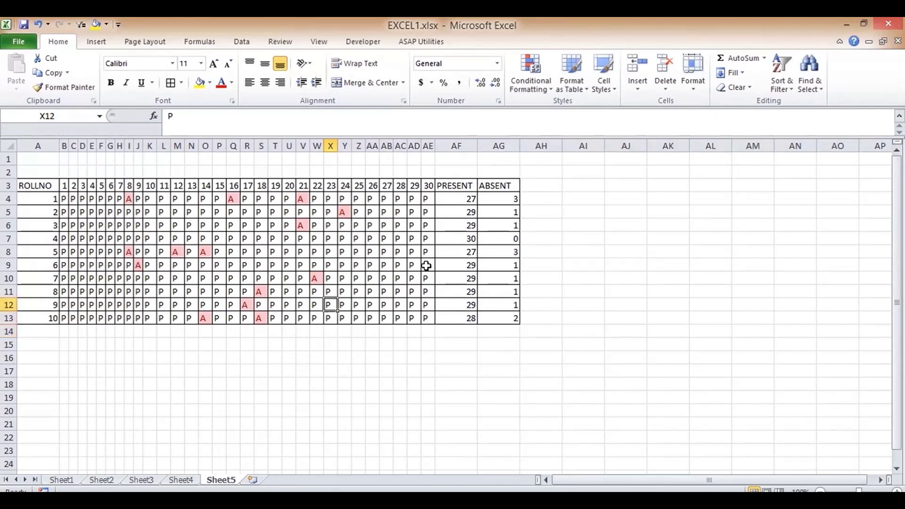
key("Down")
key("Down")
key("Down")
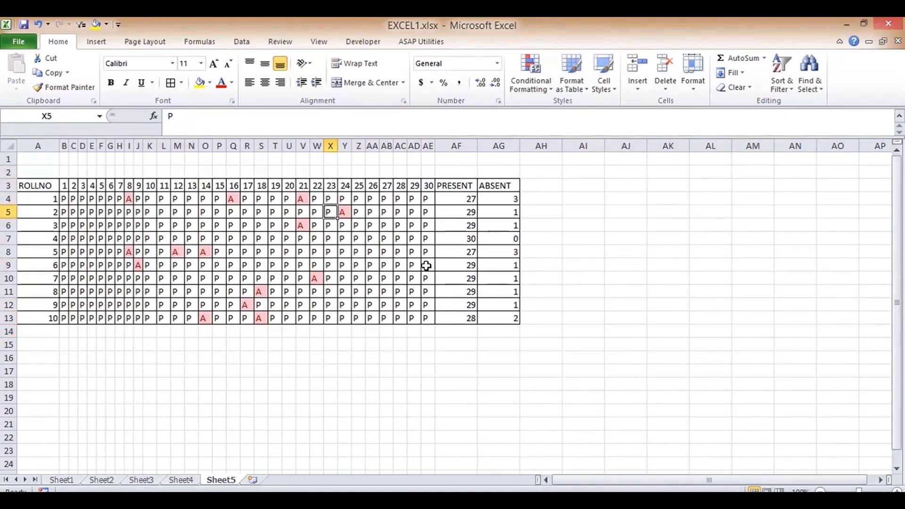
key("Up")
key("Up")
key("Up")
key("Down")
key("Down")
key("Right")
key("Right")
key("Right")
key("Right")
key("Right")
key("Right")
key("Right")
key("Right")
key("Right")
key("Right")
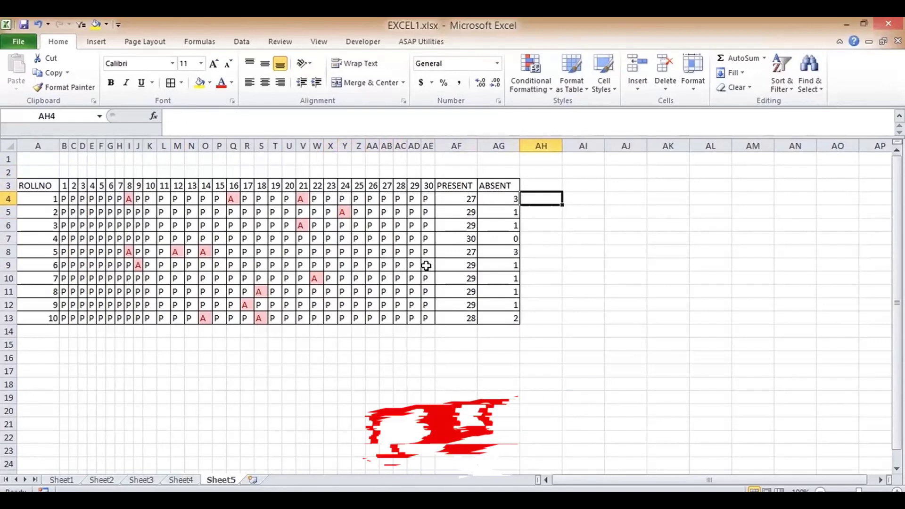
key("Left")
key("Left")
key("Left")
key("Left")
key("Left")
key("Left")
key("Left")
key("Left")
key("Left")
key("Left")
key("Left")
key("Left")
key("Left")
key("Left")
key("Left")
key("Left")
key("Left")
key("Left")
key("Left")
key("Left")
key("Left")
key("Left")
key("Left")
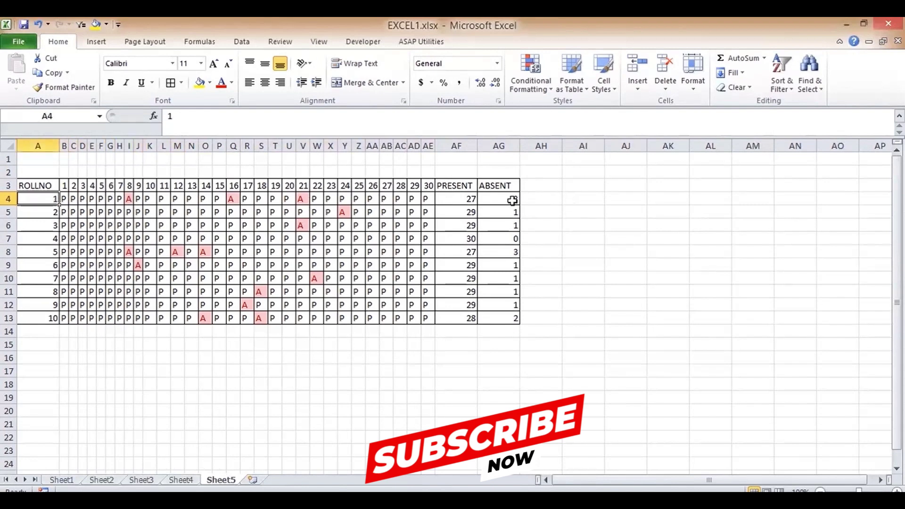
- Give cell A15 a List validation with source =$A$4:$A$13, the roll numbers
left_click(493, 185)
key("Down")
key("Down")
key("Down")
key("Down")
key("Down")
key("Down")
key("Down")
key("Down")
key("Down")
key("Down")
key("Down")
key("Down")
key("Left")
key("Left")
key("Left")
key("Left")
key("Left")
key("Left")
key("Left")
key("Left")
key("Left")
key("Left")
key("Left")
key("Left")
key("Left")
key("Left")
key("Left")
key("Left")
key("Left")
key("Left")
key("Left")
key("Left")
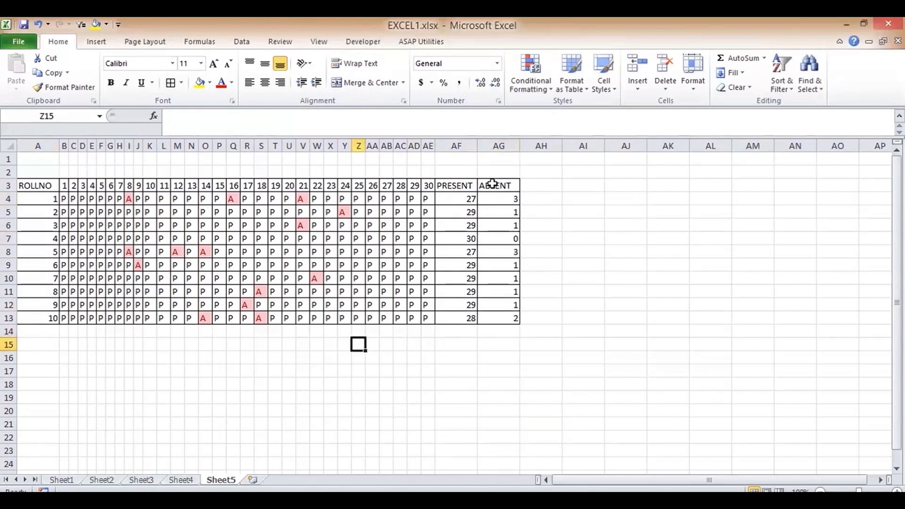
key("Left")
key("Left")
key("Left")
key("Left")
key("Left")
key("Left")
key("Left")
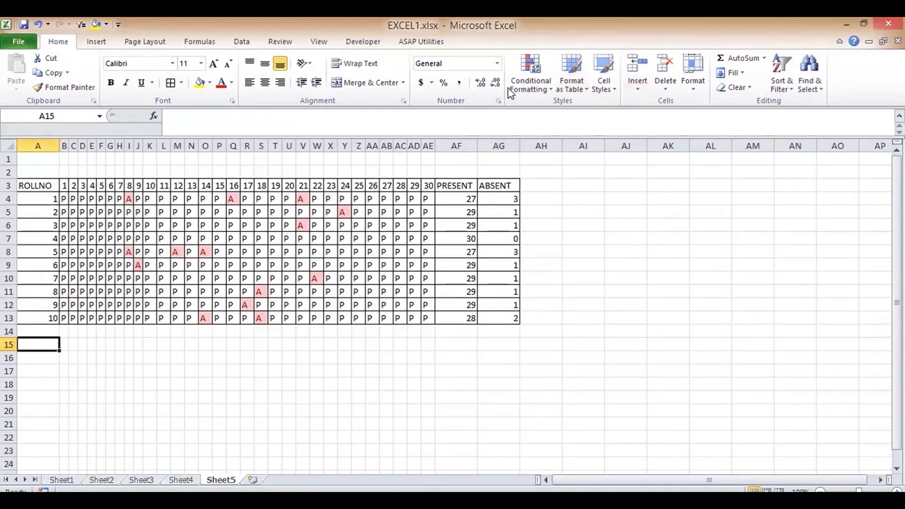
left_click(240, 42)
left_click(507, 87)
left_click(491, 107)
left_click(324, 222)
left_click(281, 260)
left_click(394, 276)
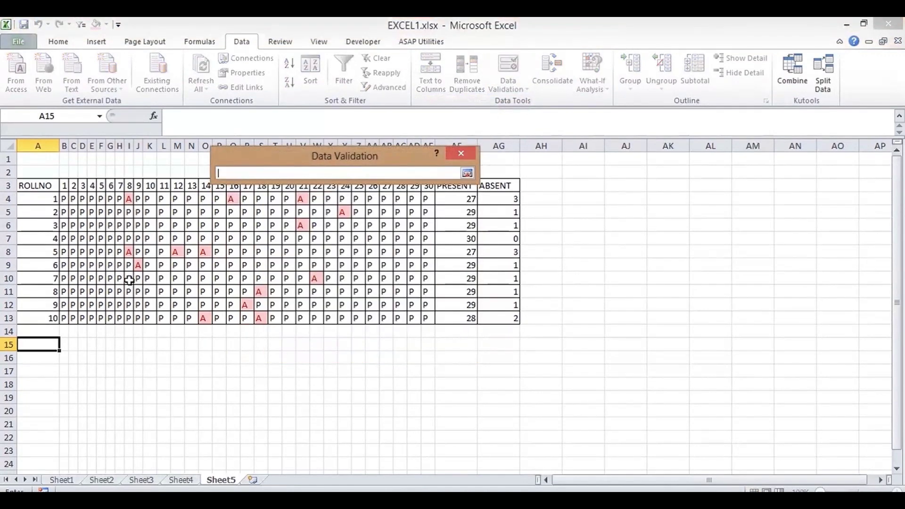
left_click_drag(30, 199, 30, 318)
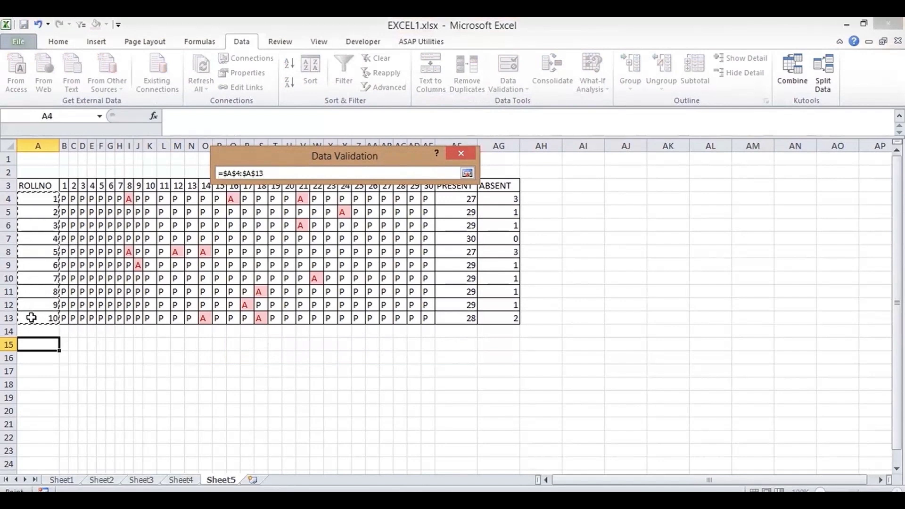
left_click(467, 174)
left_click(395, 343)
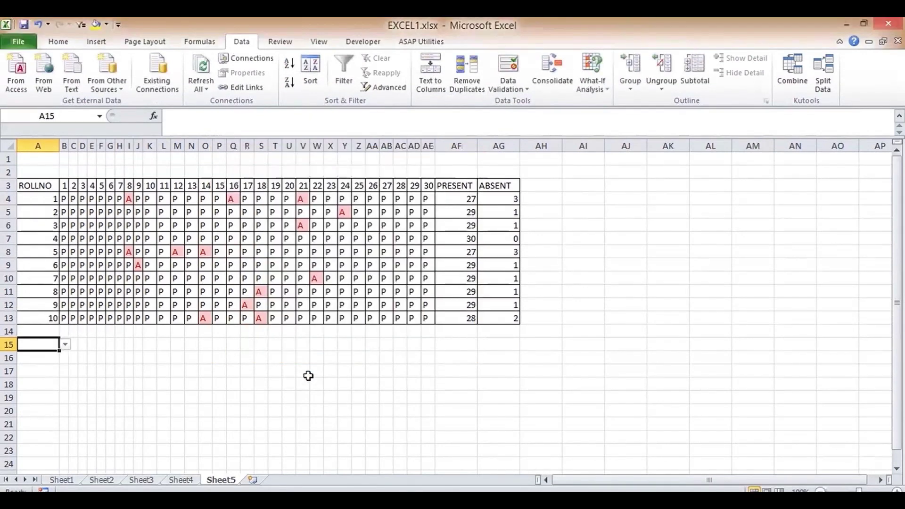
- Choose roll number 3 from A15's new drop-down list
left_click(65, 345)
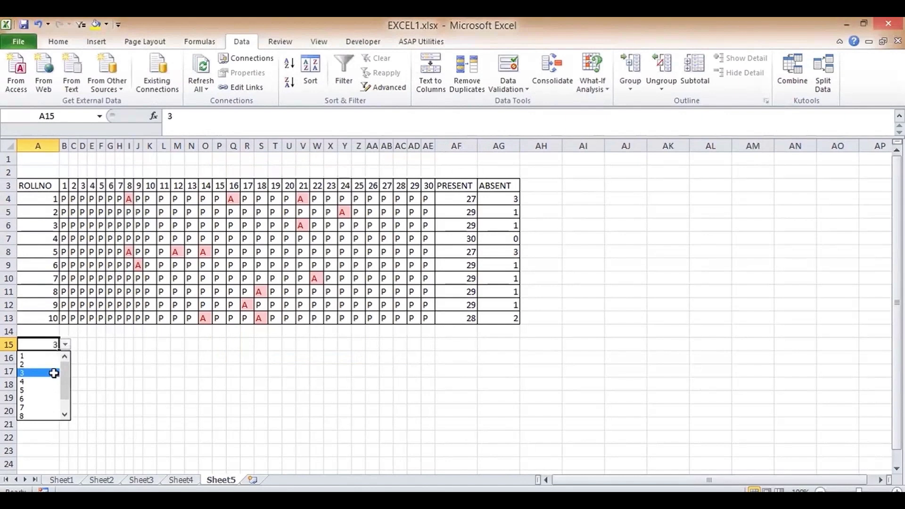
left_click(47, 373)
left_click(74, 345)
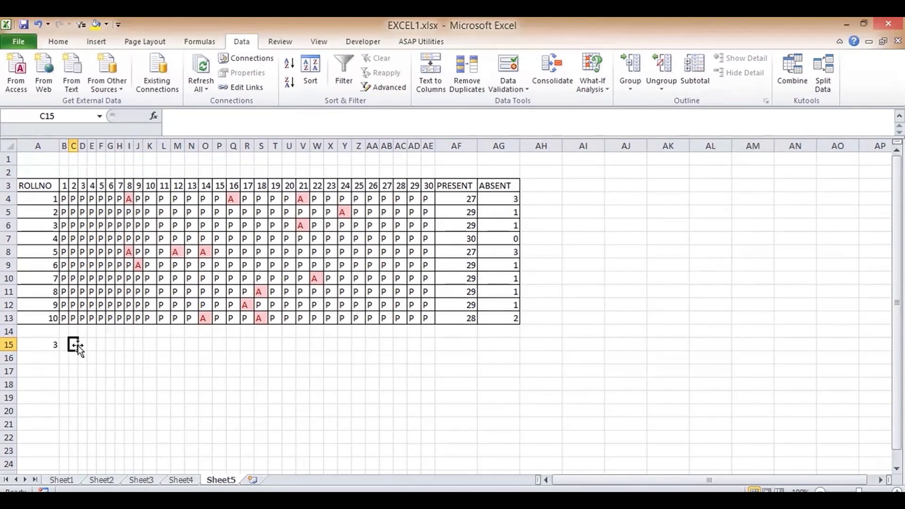
key("Left")
key("Left")
key("Right")
left_click(44, 255)
left_click(46, 228)
key("Down")
key("Down")
key("Down")
key("Down")
key("Down")
key("Down")
key("Down")
key("Down")
key("Down")
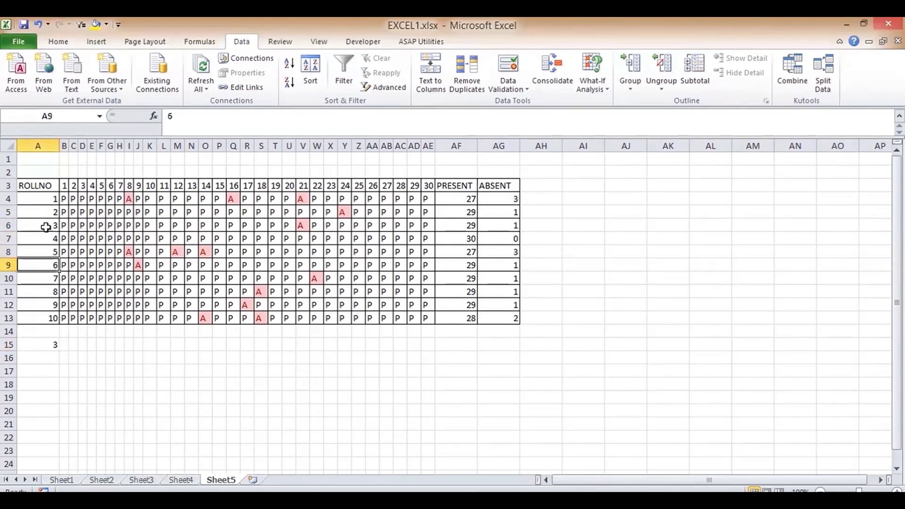
key("Right")
key("Left")
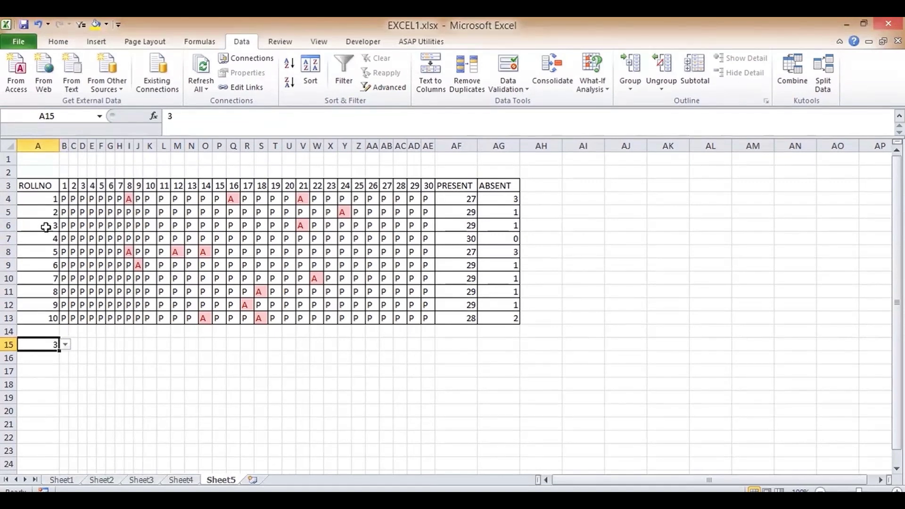
key("Right")
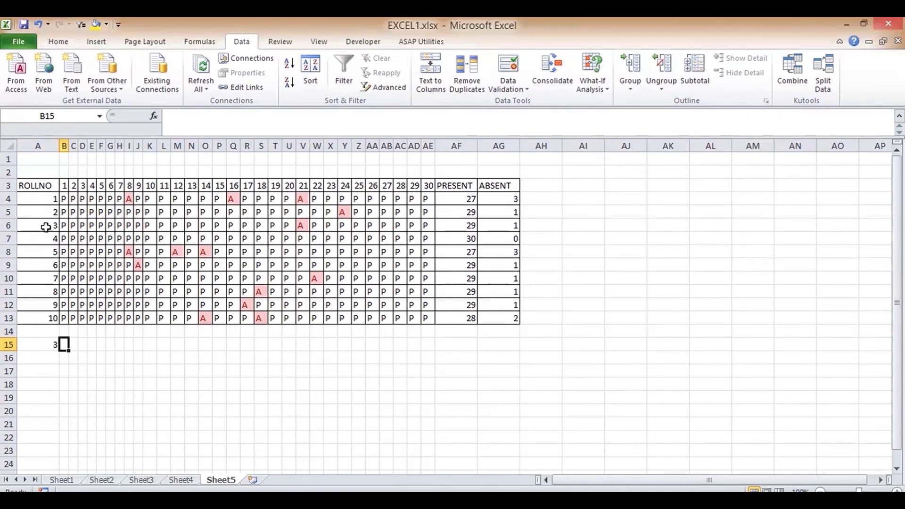
type("=CO")
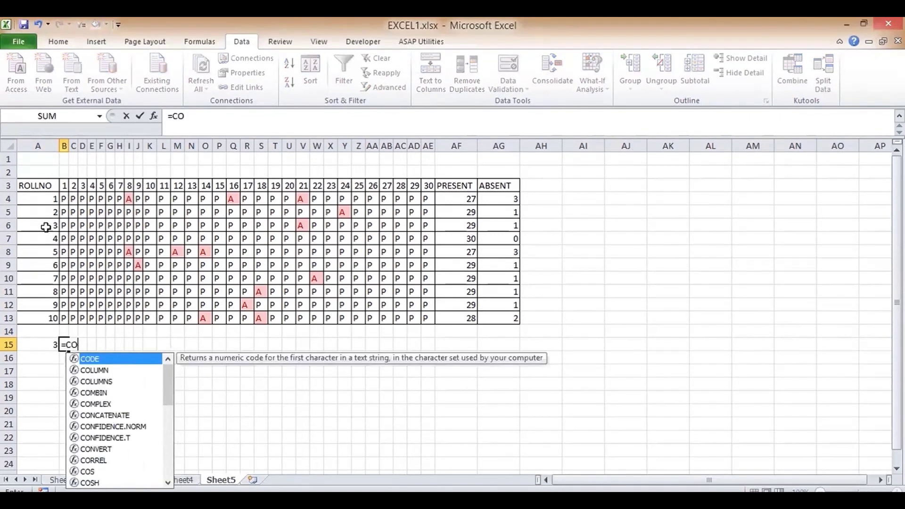
type("U")
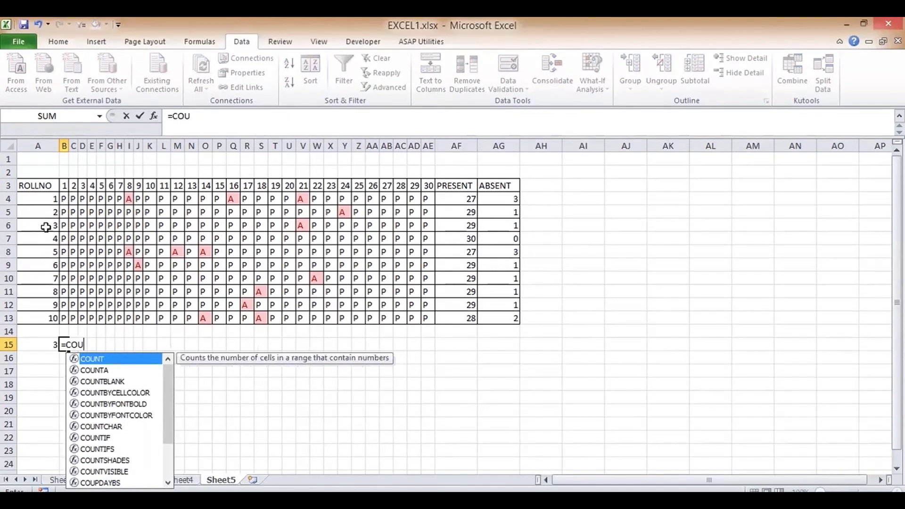
double_click(96, 437)
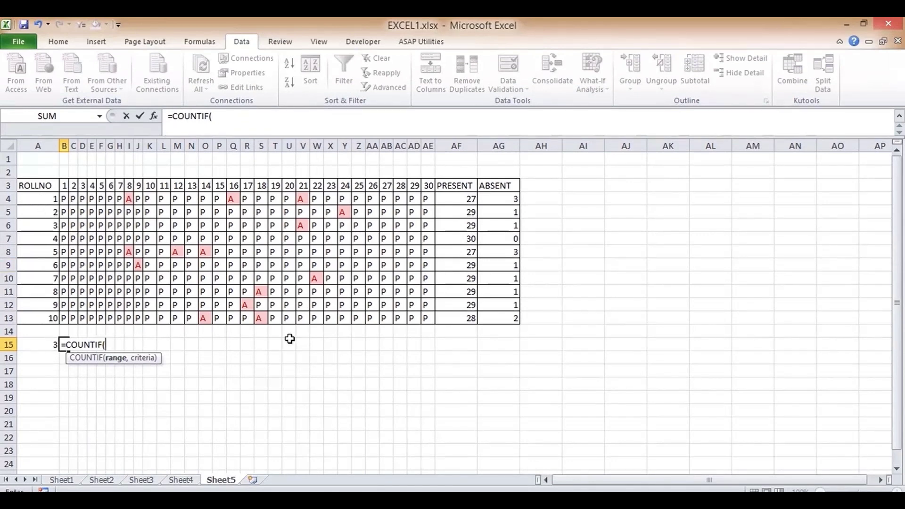
key("BackSpace")
key("BackSpace")
key("BackSpace")
key("BackSpace")
key("BackSpace")
key("BackSpace")
key("BackSpace")
key("BackSpace")
key("BackSpace")
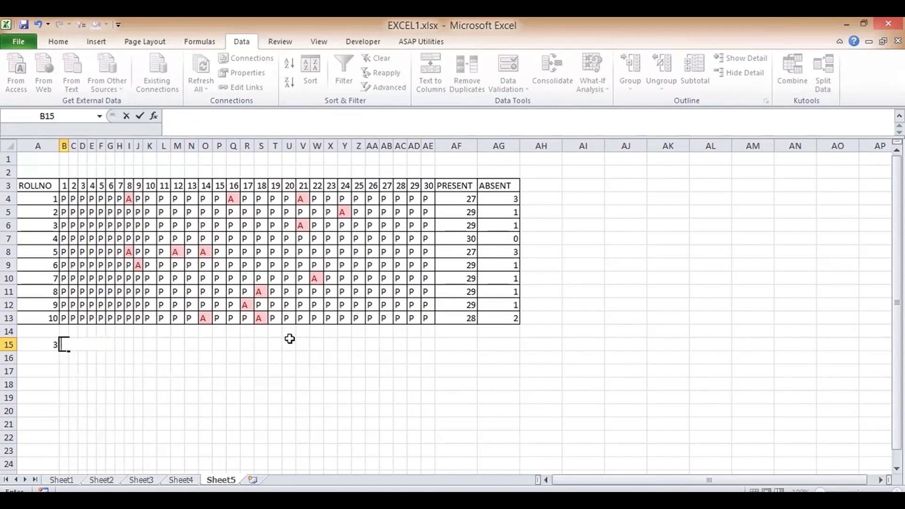
key("Left")
key("Right")
key("Left")
key("Right")
key("Left")
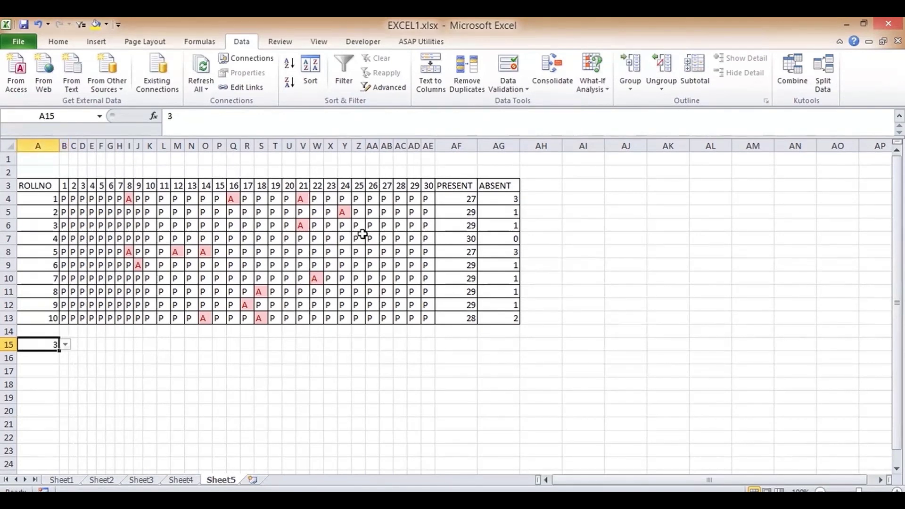
- Set A15's data validation back to Any value, removing the roll-number drop-down
left_click(510, 88)
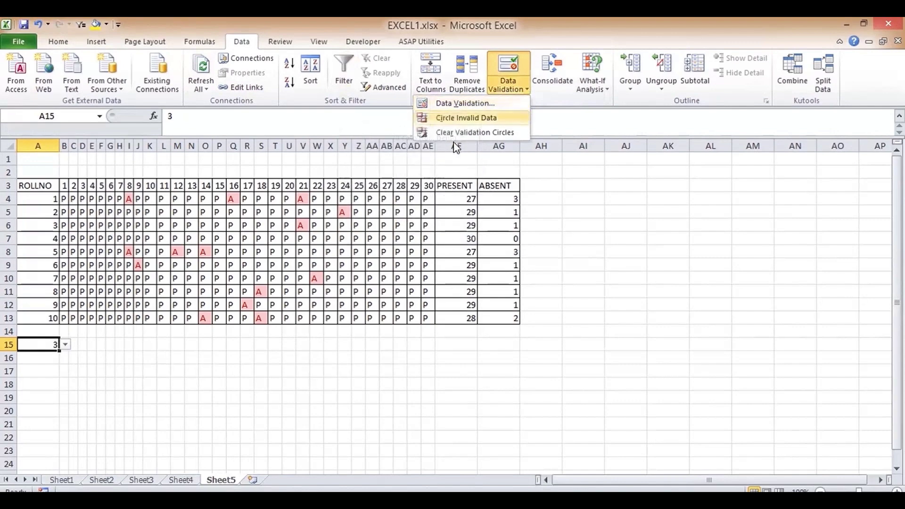
left_click(465, 104)
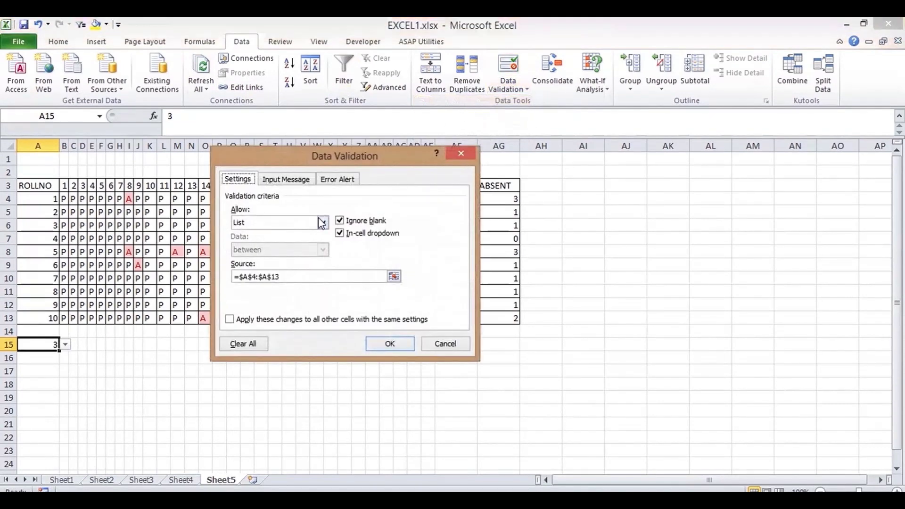
left_click(323, 222)
left_click(302, 234)
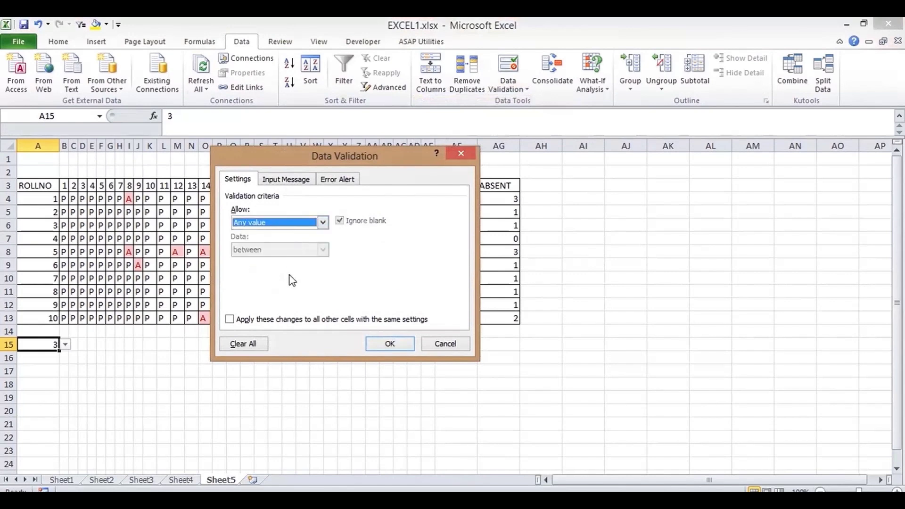
left_click(390, 345)
- Clear the value 3 from A15 and select the attendance grid A3:AG13
key("Delete")
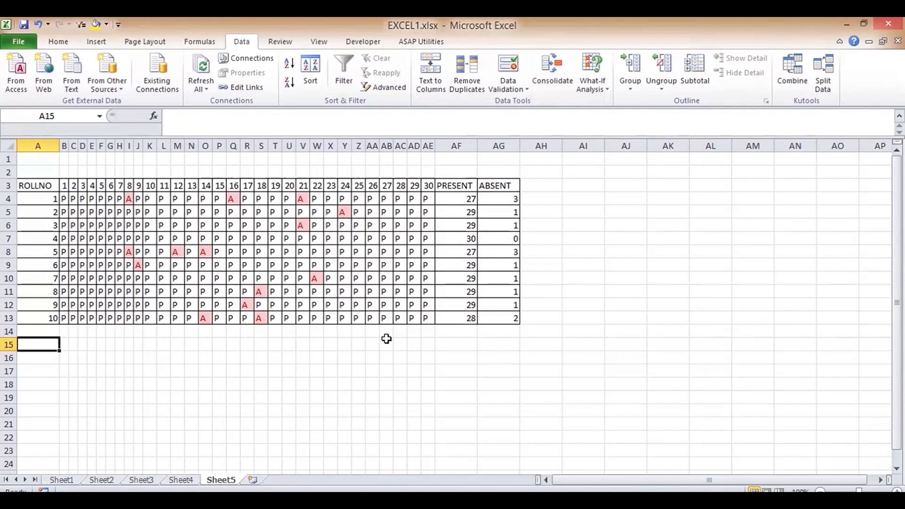
key("Up")
key("Up")
key("Up")
key("ctrl+Up")
key("Down")
key("Down")
left_click_drag(41, 186, 502, 313)
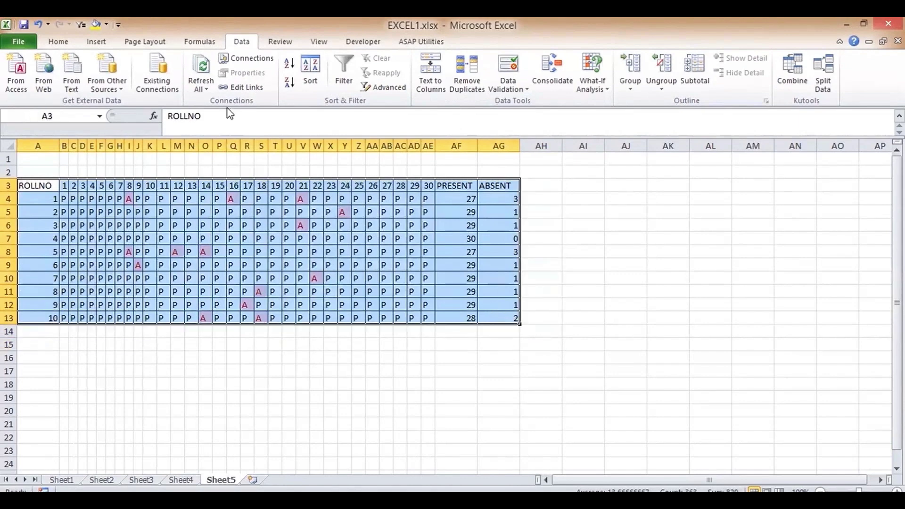
- Format A3:AG13 as a table using a dark style from the Format as Table gallery
left_click(46, 40)
left_click(570, 86)
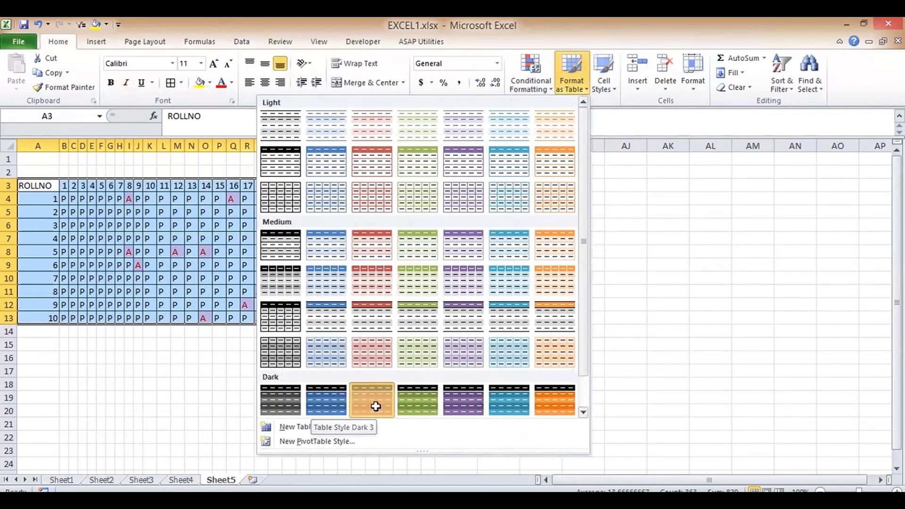
left_click(375, 404)
left_click(344, 287)
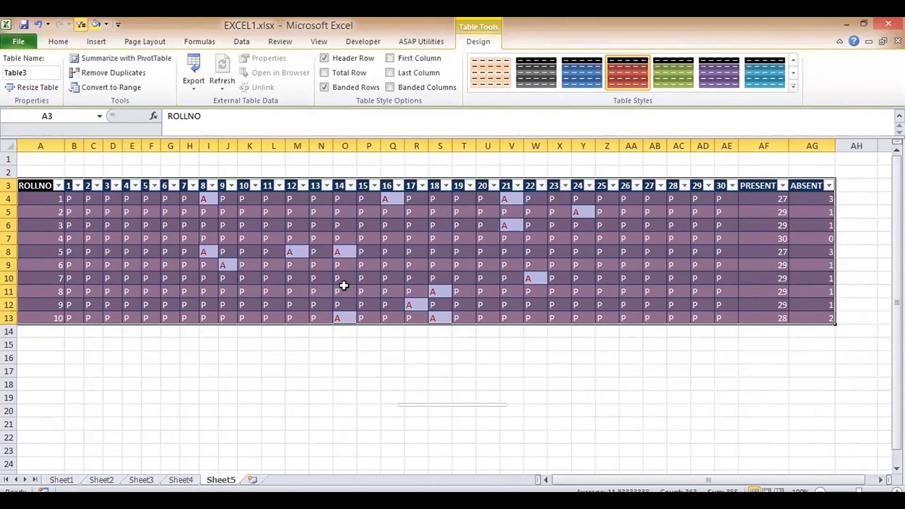
- Try green and blue table styles, then settle on a light banded style
left_click(666, 74)
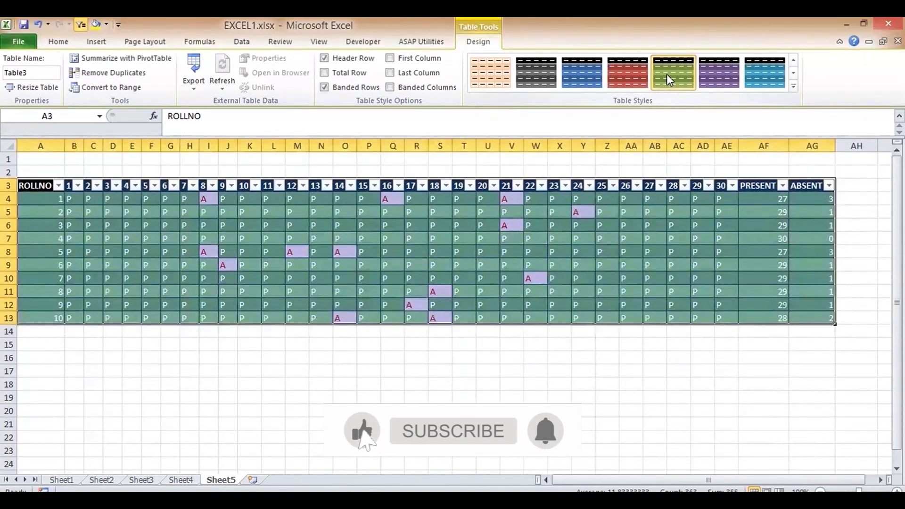
left_click(762, 71)
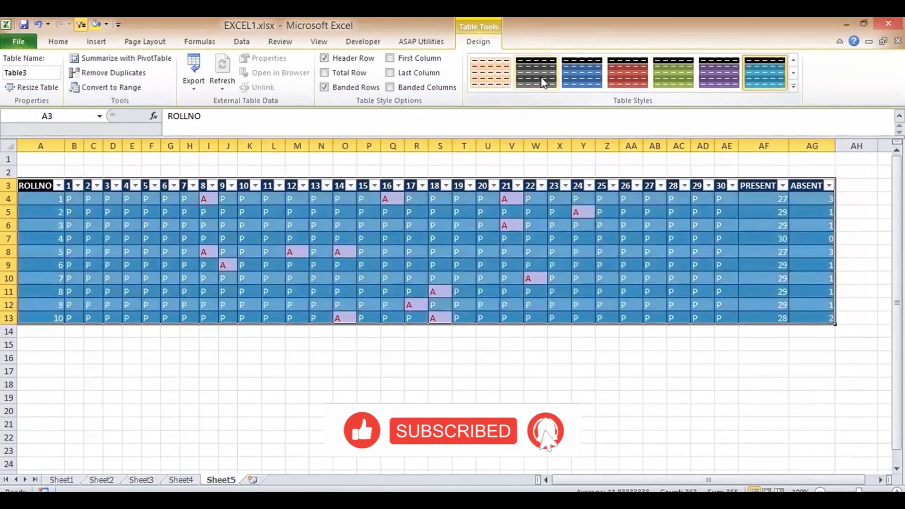
left_click(490, 72)
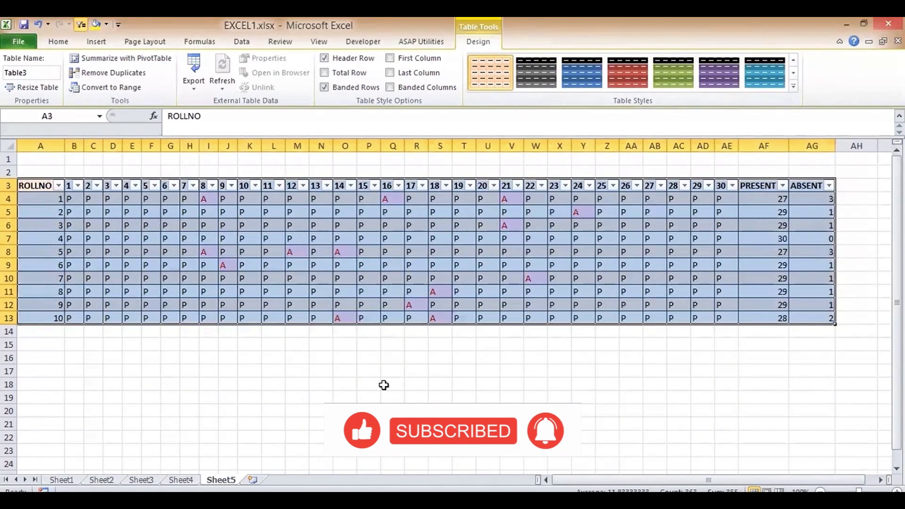
left_click(383, 384)
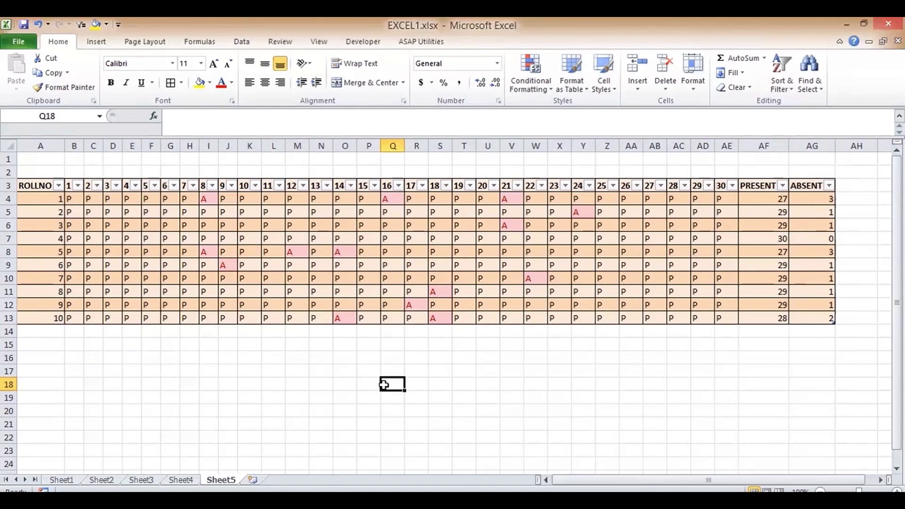
- Move through Sheet1 and Sheet2 to Sheet3 and select the Days column from K3 down
left_click(61, 485)
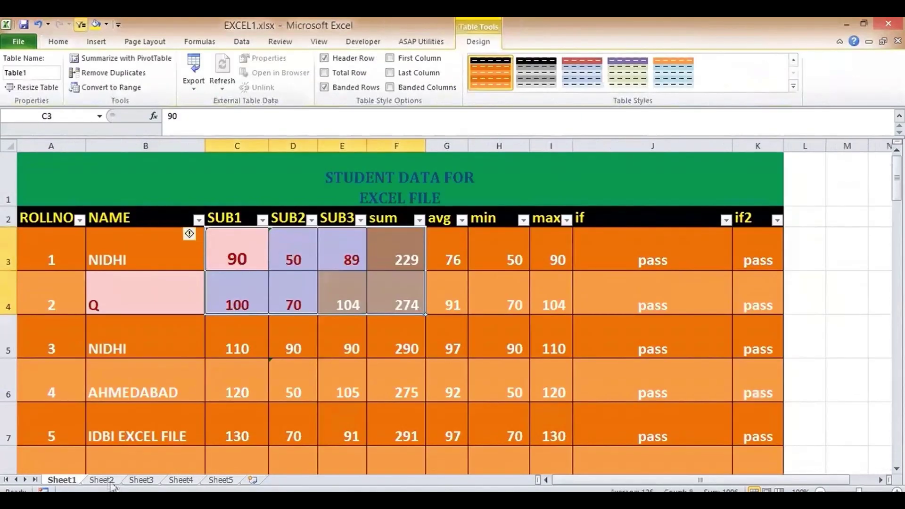
left_click(103, 485)
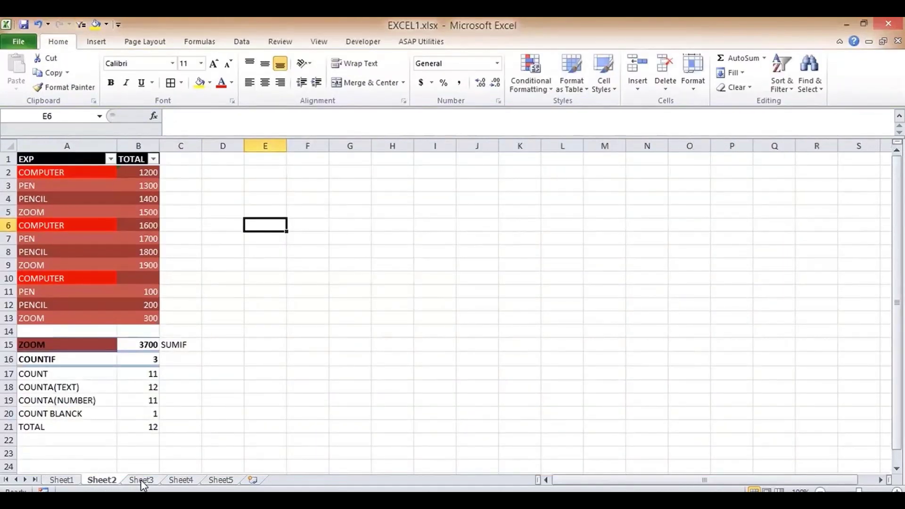
left_click(142, 481)
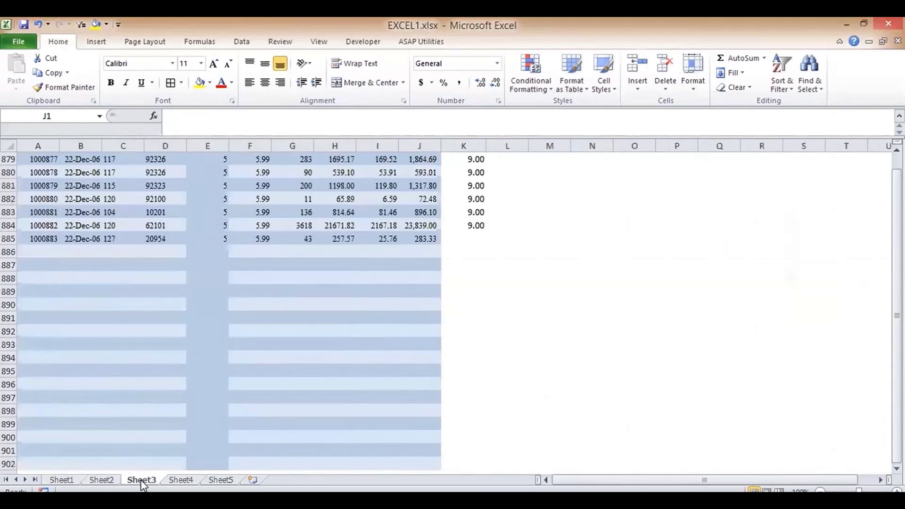
left_click_drag(897, 457, 897, 161)
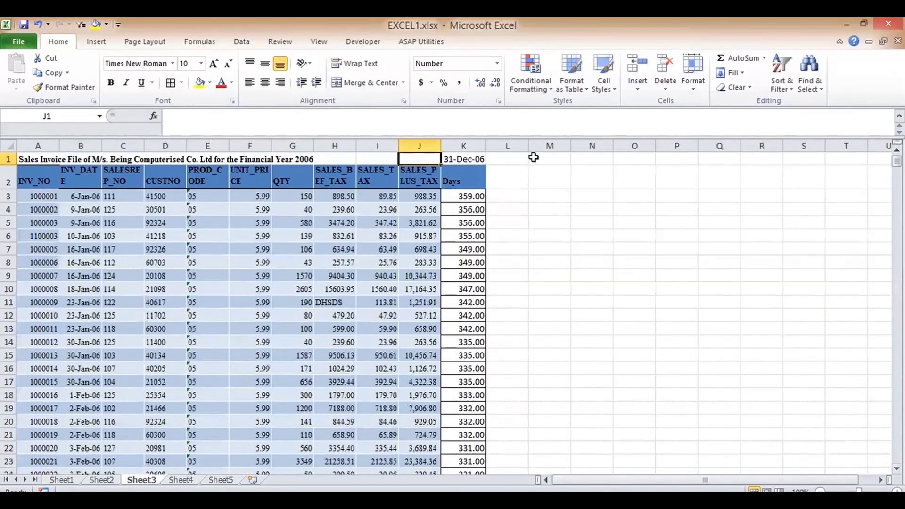
left_click(469, 193)
key("ctrl+shift+Down")
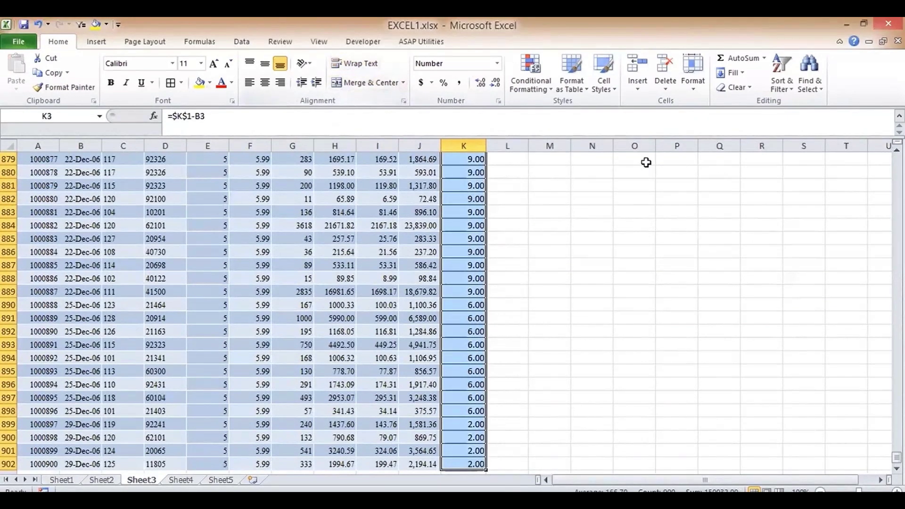
- Paint J886's SALES_PLUS_TAX formatting down column K from K3 and check the Days values
left_click(419, 252)
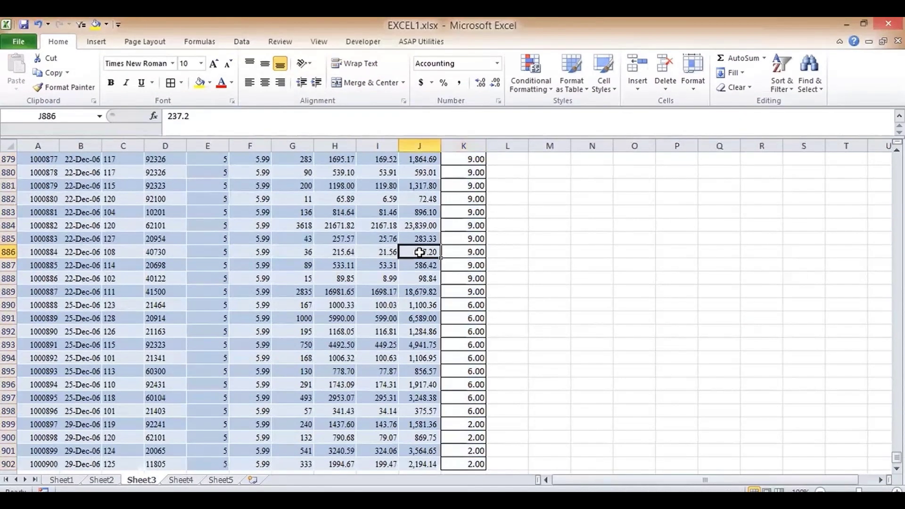
left_click(75, 88)
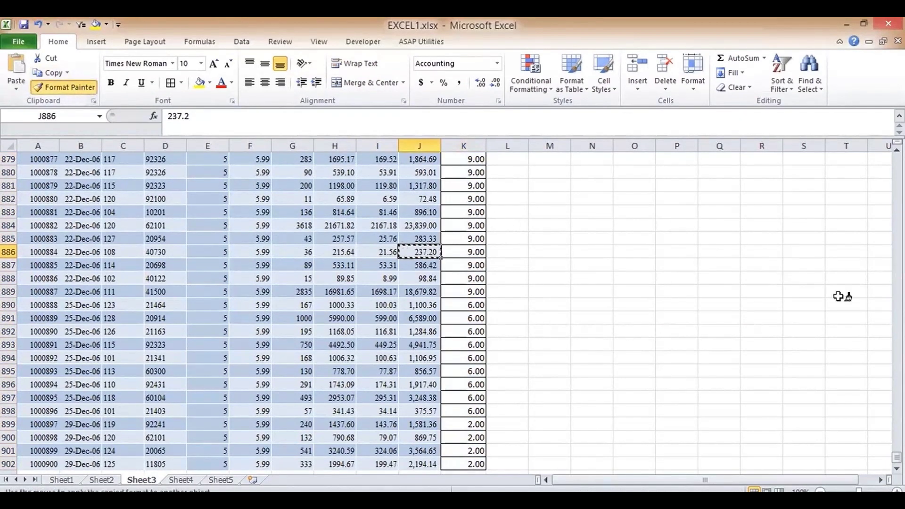
left_click_drag(897, 458, 897, 160)
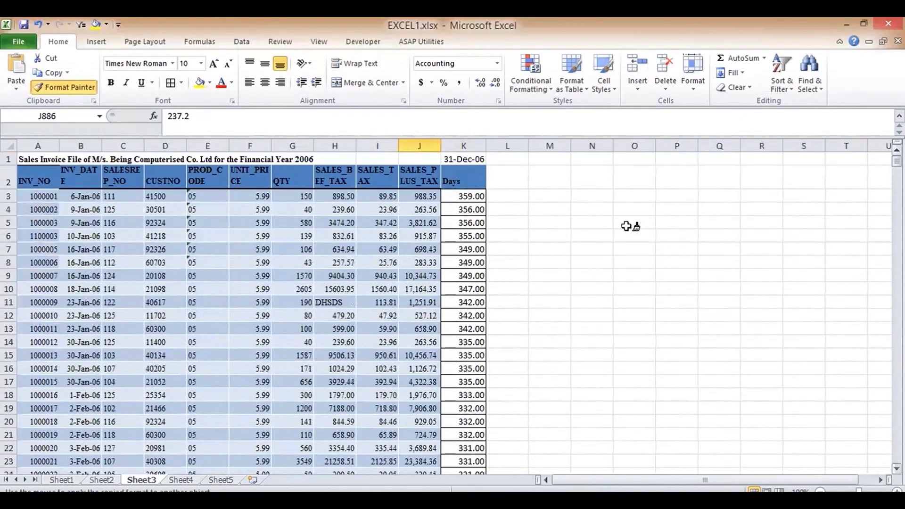
left_click_drag(465, 196, 485, 456)
left_click(453, 183)
key("Down")
key("Down")
key("Down")
key("Down")
key("Down")
key("Down")
key("Down")
key("Down")
key("Down")
key("Down")
key("Down")
key("Down")
key("Down")
key("Down")
key("Down")
key("Down")
key("Down")
key("Down")
key("Down")
key("Down")
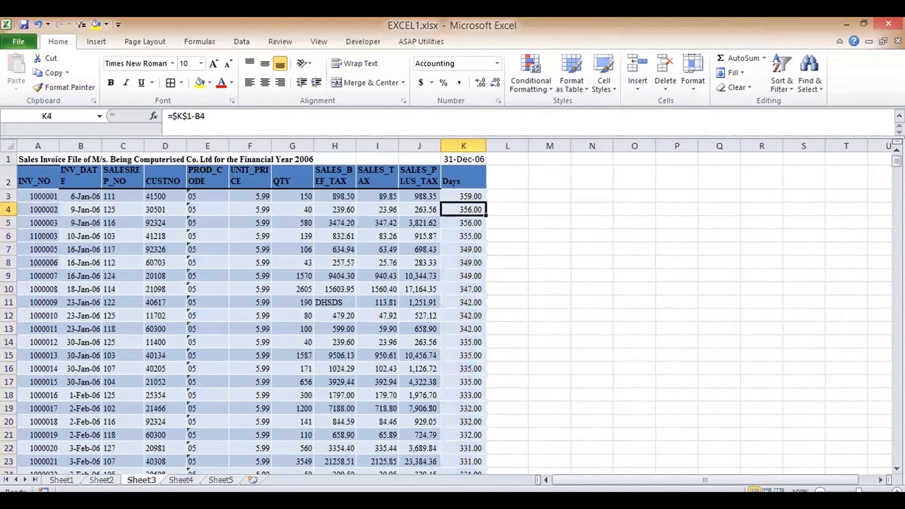
key("Down")
key("Down")
key("Down")
key("Down")
key("Down")
key("Down")
key("Down")
key("Down")
key("Down")
key("Down")
key("Down")
key("Down")
key("Down")
key("Down")
key("Down")
key("Down")
key("Down")
key("Down")
key("Down")
key("Down")
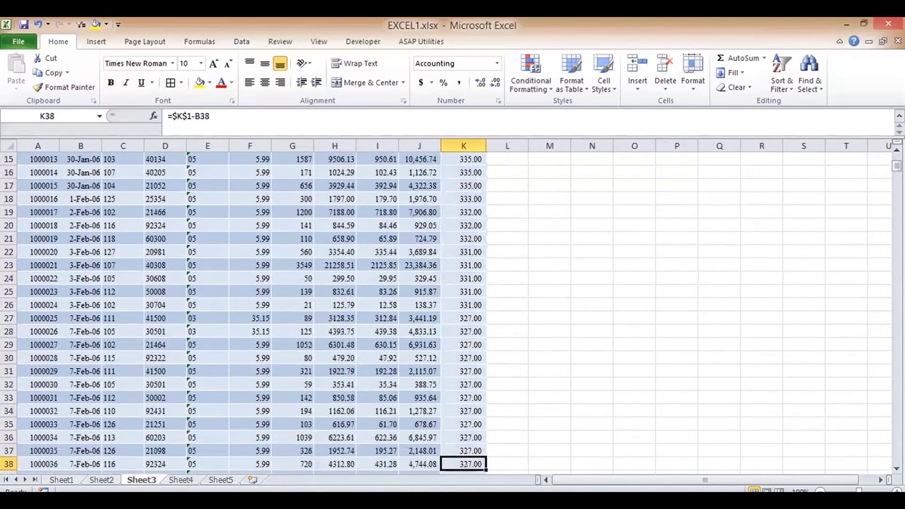
key("Up")
key("Up")
key("Up")
key("Up")
key("Up")
key("Up")
key("Up")
key("Up")
key("Up")
key("Up")
key("Up")
key("Up")
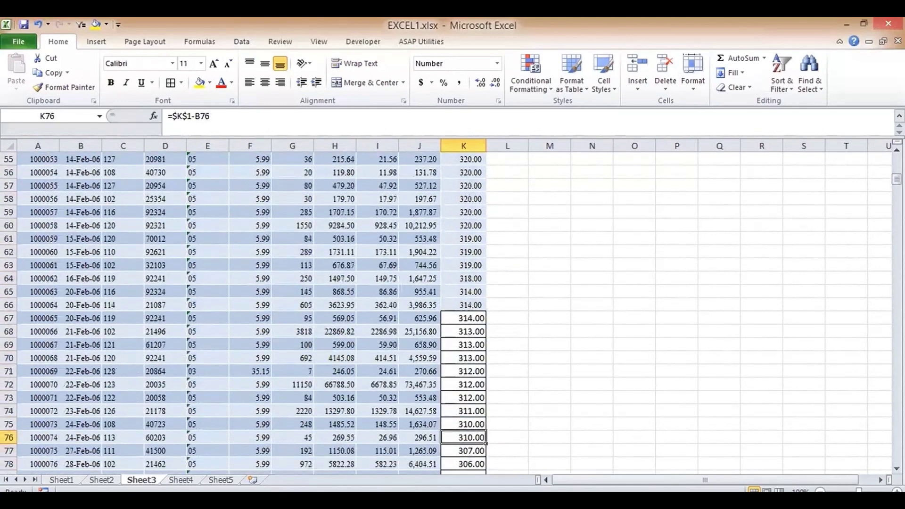
- Paint J66's format over K67:K902, then return to the top of the sheet at L2
left_click(435, 307)
left_click(64, 88)
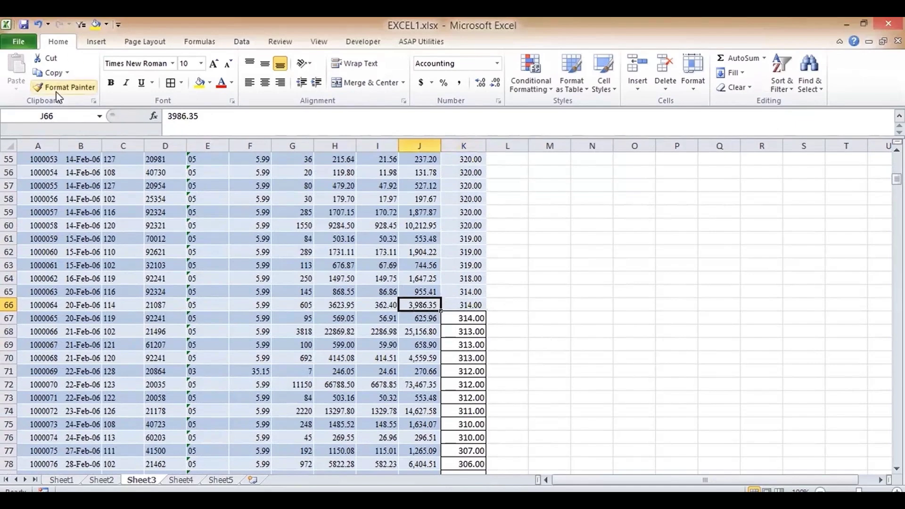
mouse_move(447, 317)
left_mouse_down()
mouse_move(486, 470)
mouse_move(467, 431)
left_mouse_up()
left_click(467, 358)
key("ctrl+Up")
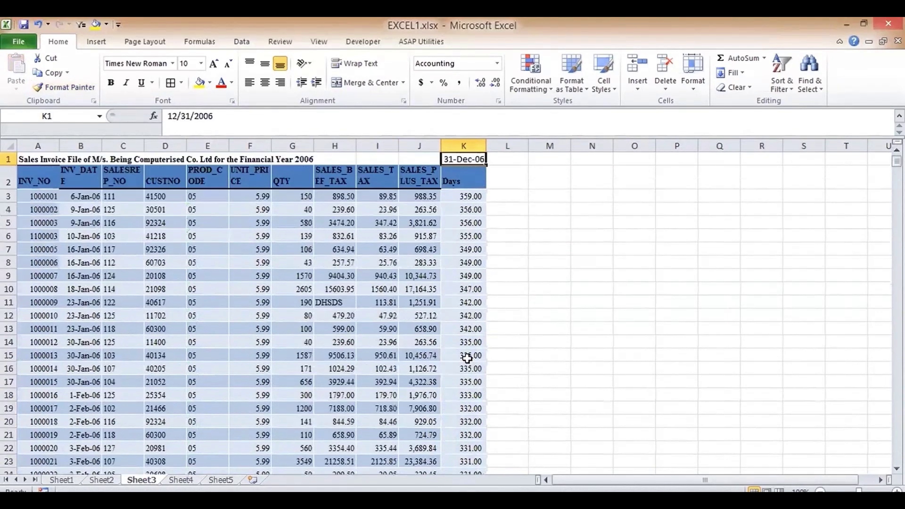
key("Right")
key("Down")
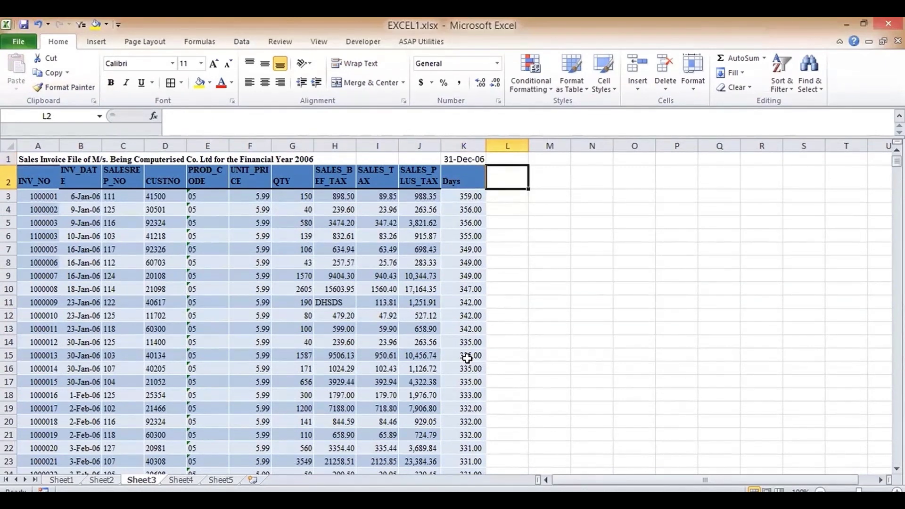
- Enter the header TEXT in L2, abandon a =TEXT formula, and open number formats for B3
type("TEXT")
key("Return")
type("=TEXT")
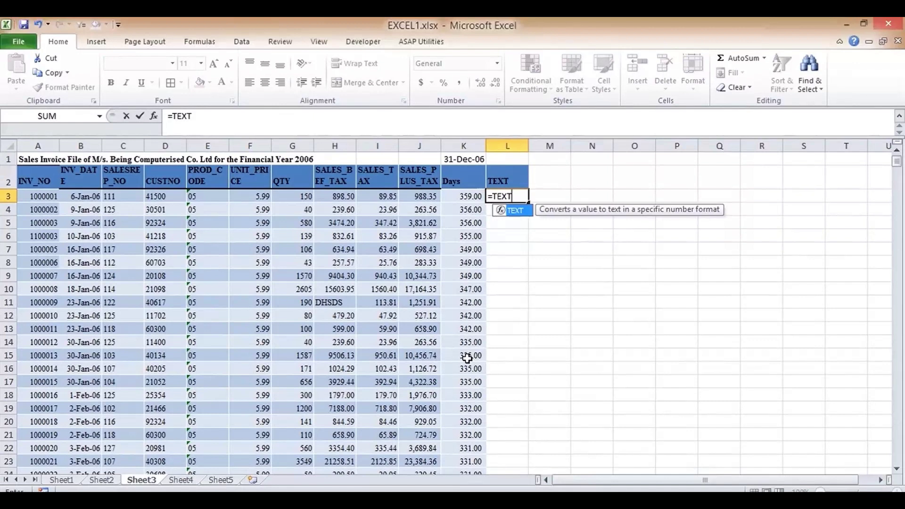
key("BackSpace")
key("BackSpace")
key("BackSpace")
key("Escape")
key("Left")
key("Left")
key("Left")
key("Left")
key("Left")
key("Left")
key("Left")
key("Left")
key("Left")
key("Left")
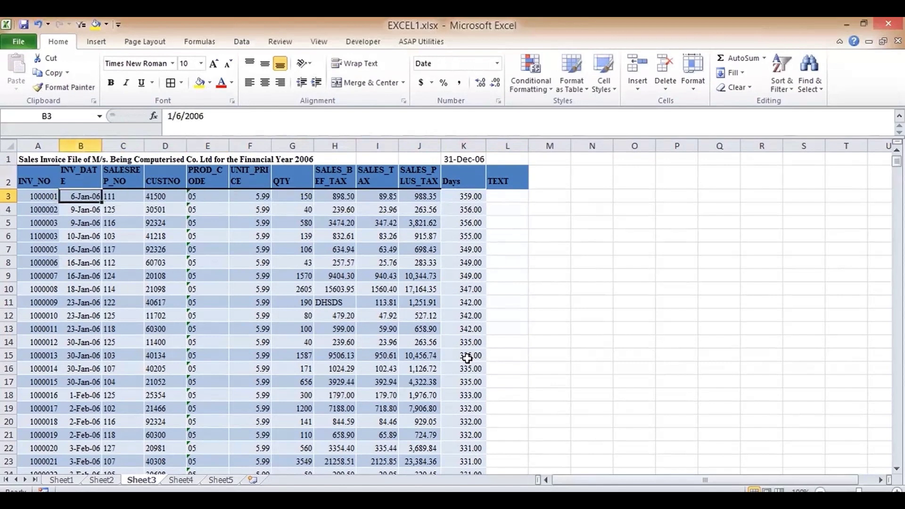
left_click(497, 63)
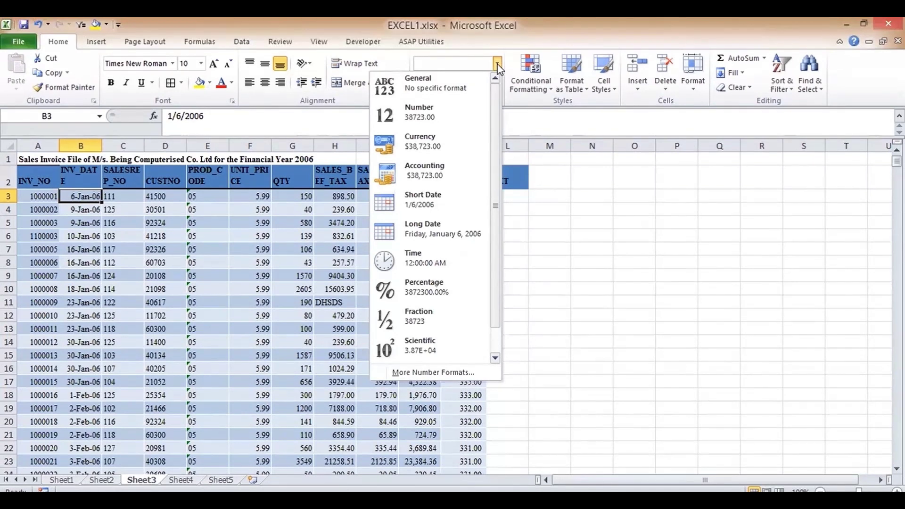
key("Up")
key("Up")
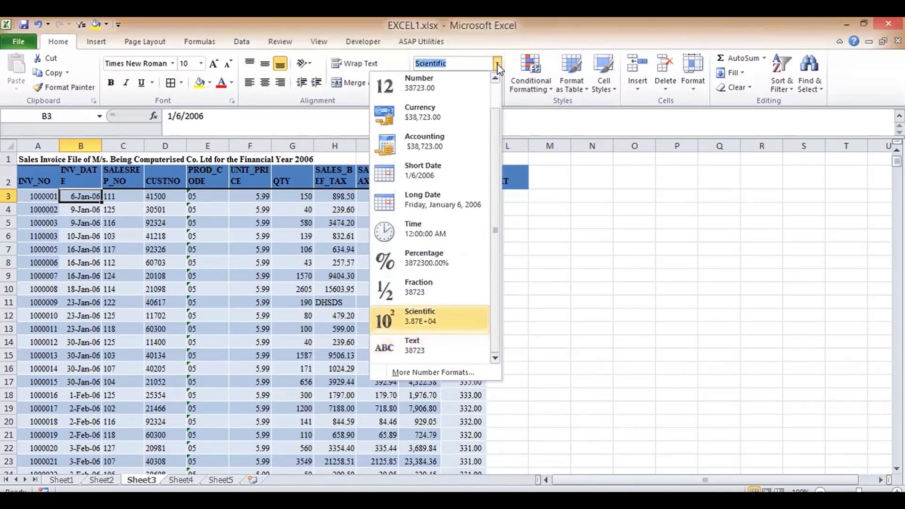
left_click(499, 68)
scroll(563, 156, "down", 3)
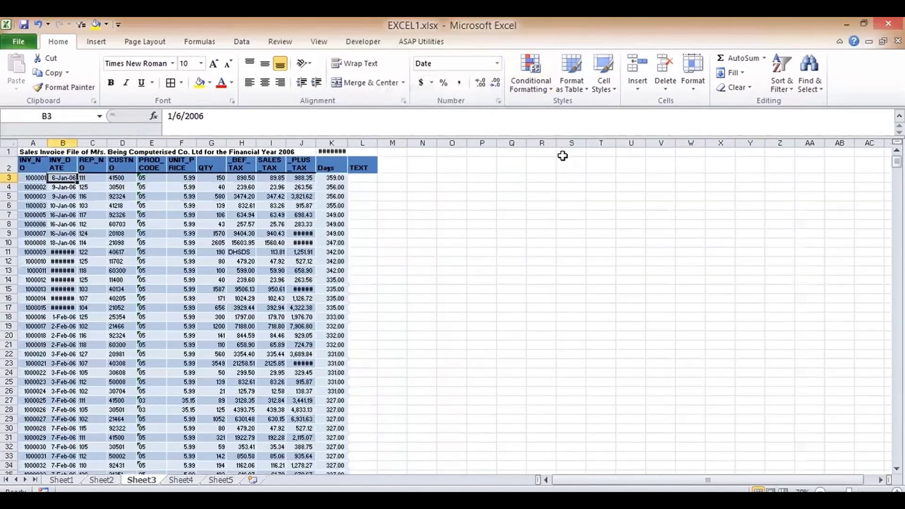
key("ctrl+shift+plus")
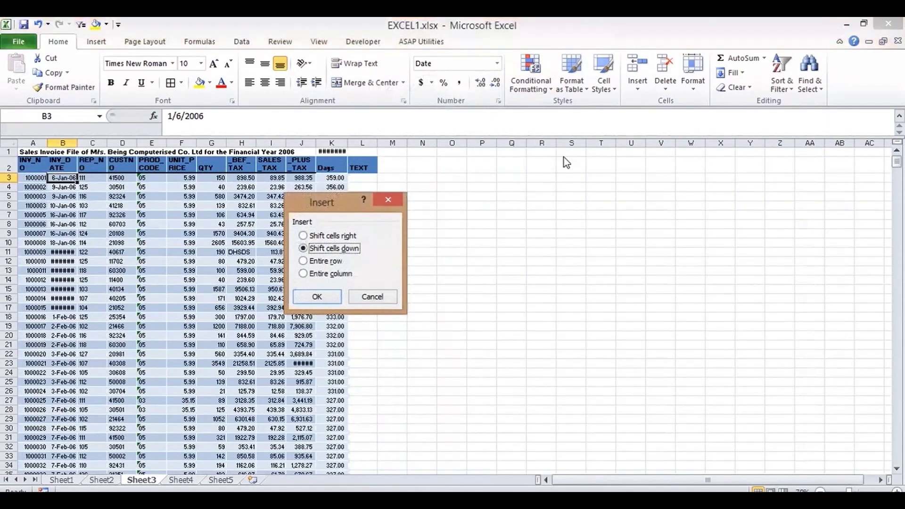
left_click(372, 297)
left_click(897, 491)
left_click(898, 491)
left_click(897, 490)
left_click(897, 491)
left_click(897, 491)
scroll(835, 174, "up", 1)
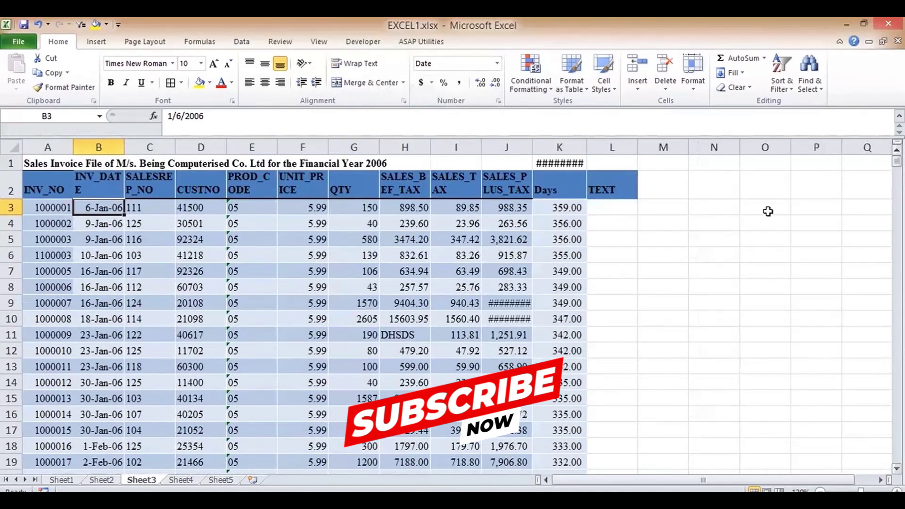
left_click(557, 164)
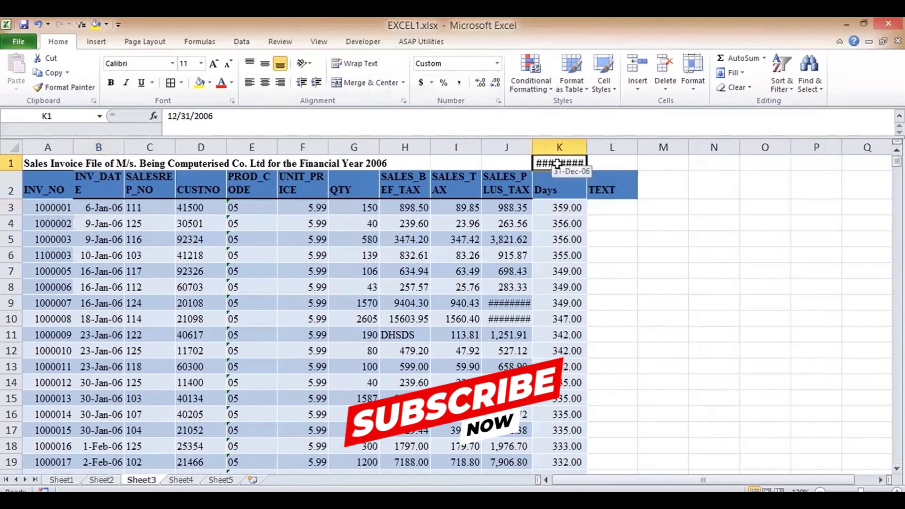
left_click(241, 208)
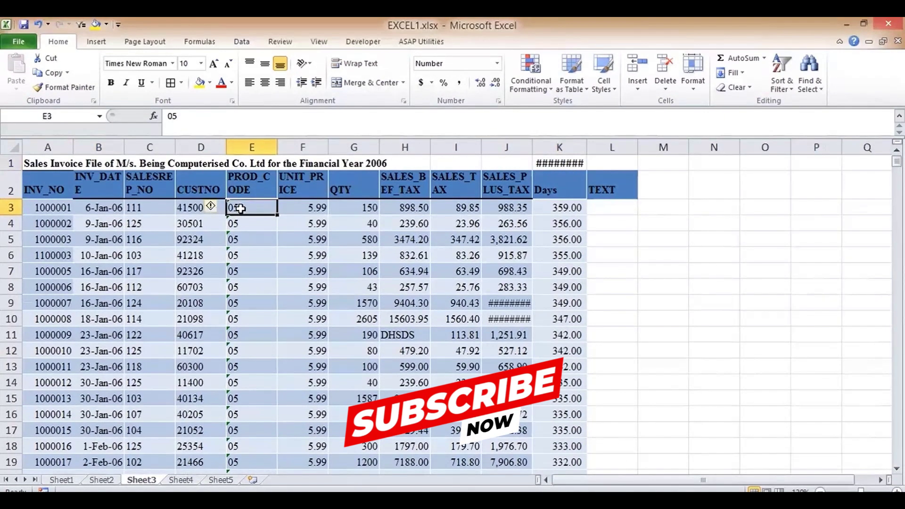
left_click(182, 206)
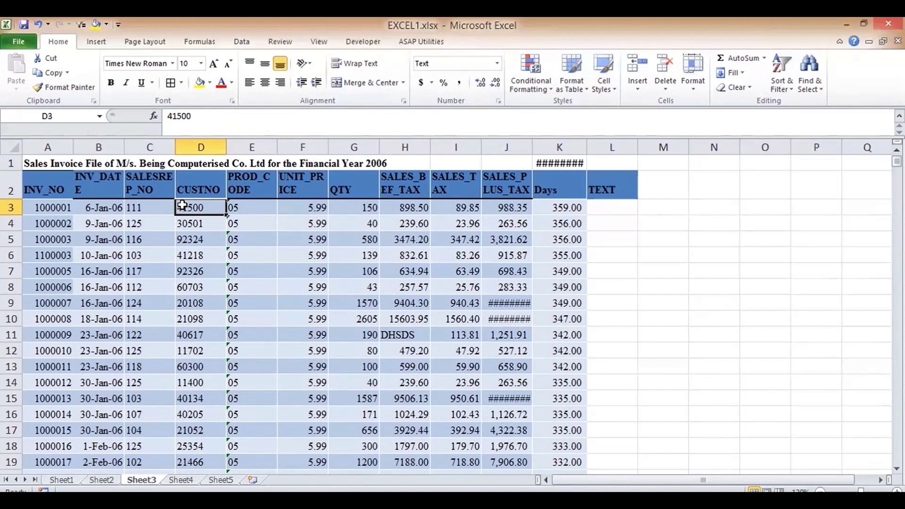
key("Left")
key("Left")
key("Left")
key("Right")
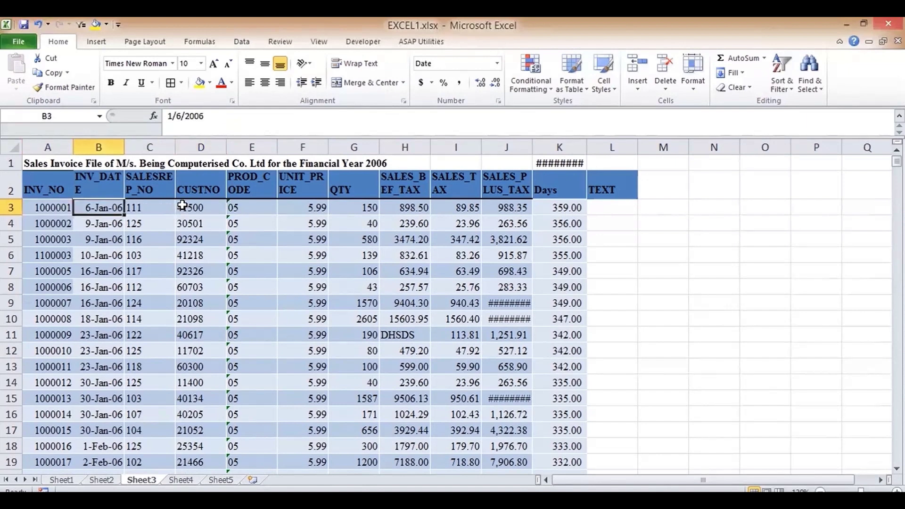
key("Right")
key("Right")
key("Right")
key("Right")
key("Right")
key("Right")
key("Right")
key("Right")
key("Right")
key("Right")
key("Right")
key("Right")
key("Right")
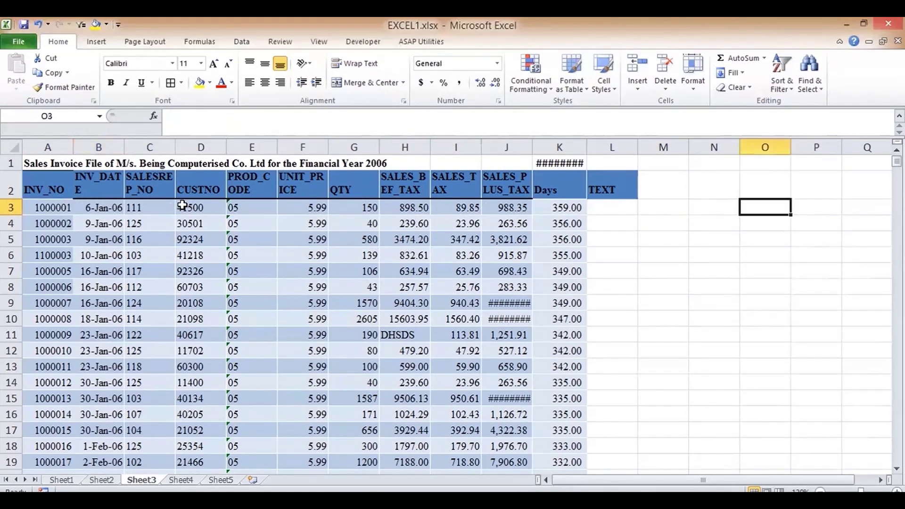
key("Left")
key("Left")
key("Up")
key("Up")
key("Right")
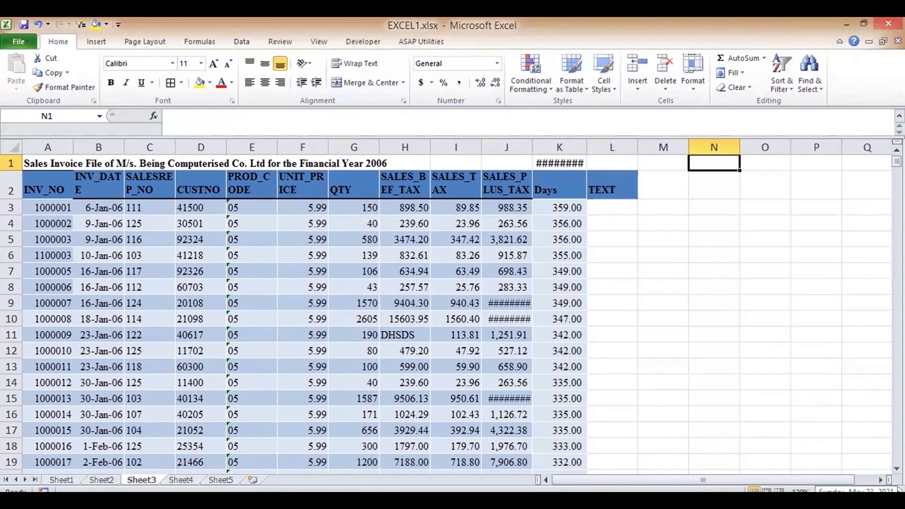
- Enter the date 23/05/2021 in N1 and widen column N to fit it
key("super+c")
left_click(793, 258)
type("2")
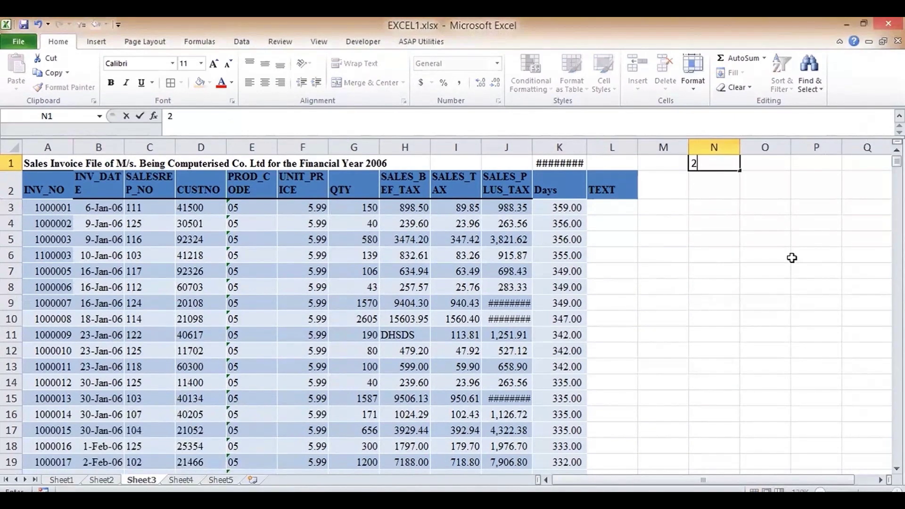
type("3/05/2021")
key("Return")
key("Up")
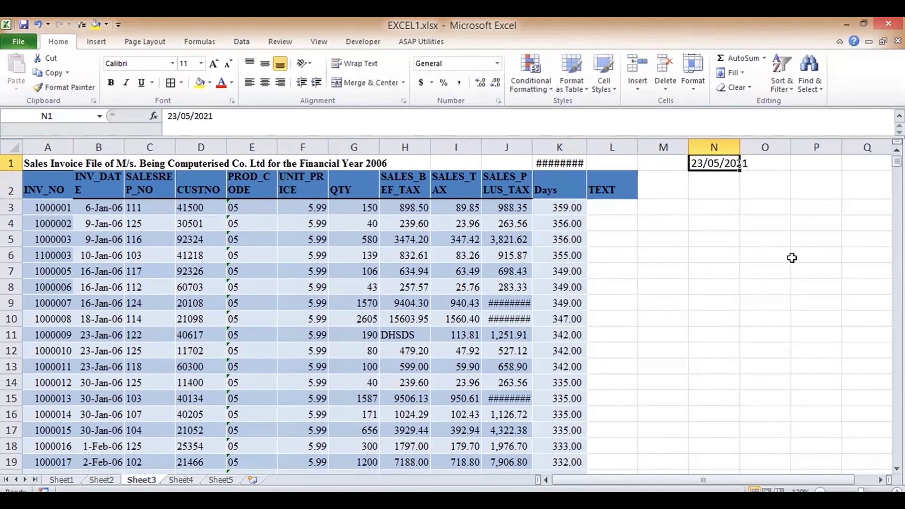
left_click_drag(739, 147, 795, 146)
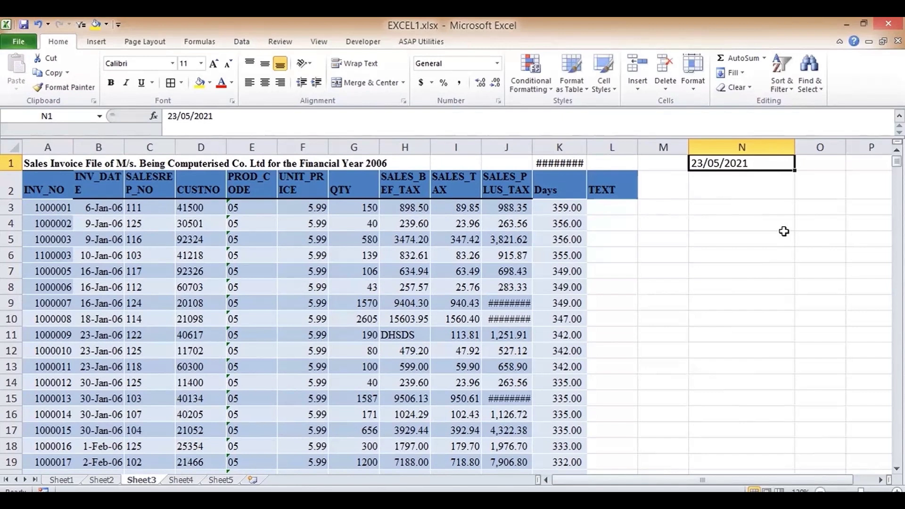
- Replace it with the date 5/23/2021, then clear N1 again
key("Delete")
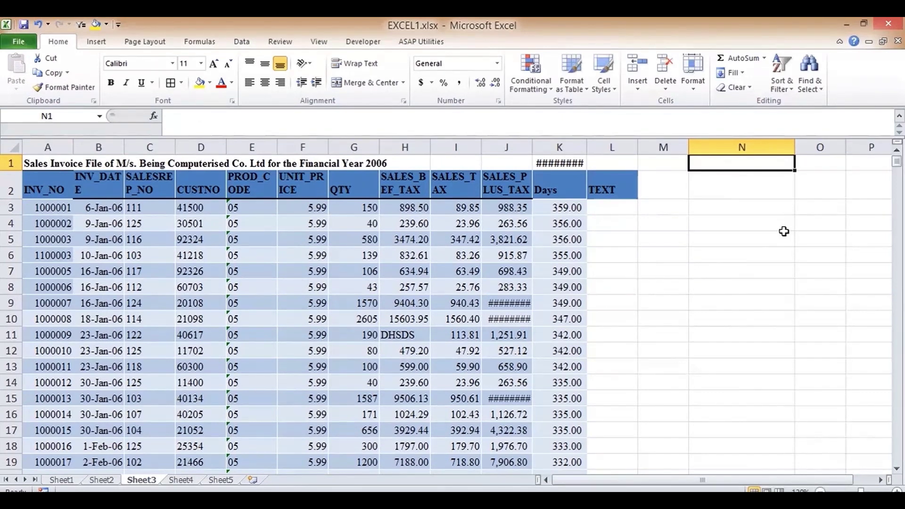
type("05/26")
key("BackSpace")
type("5")
key("BackSpace")
type("3/2021")
key("Return")
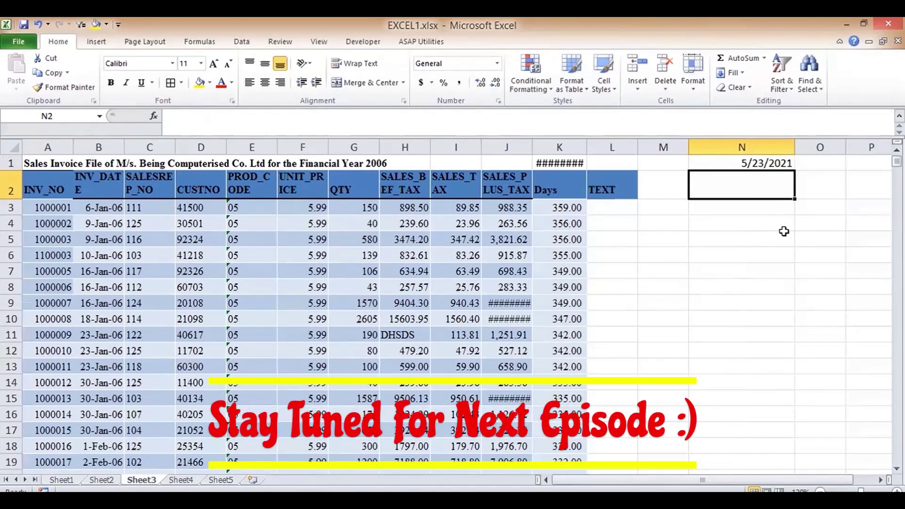
key("Up")
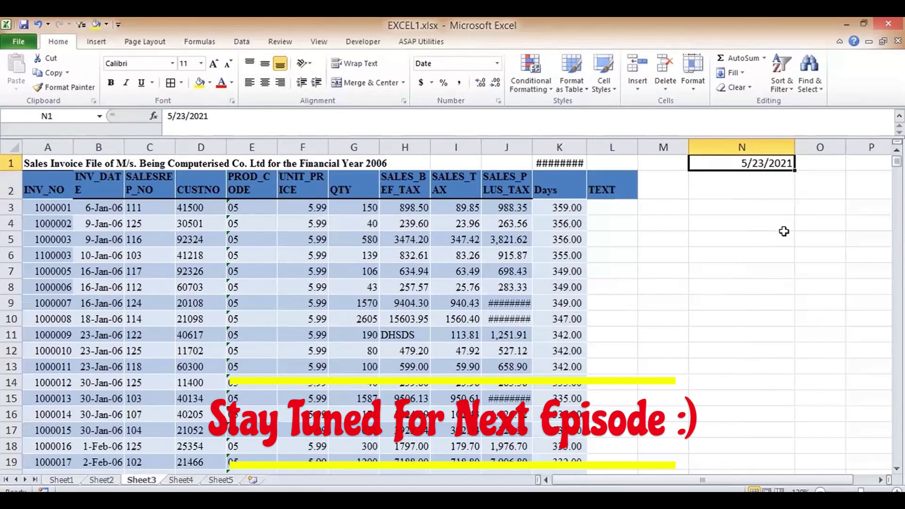
key("Delete")
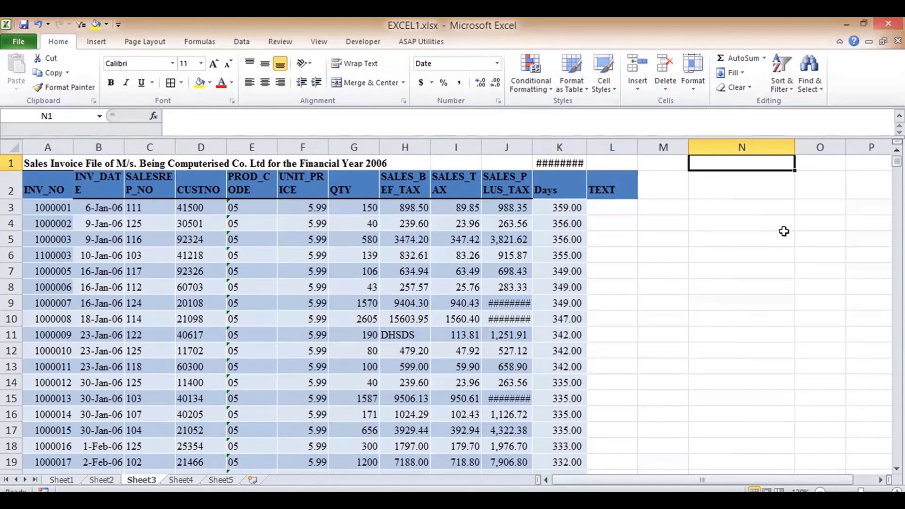
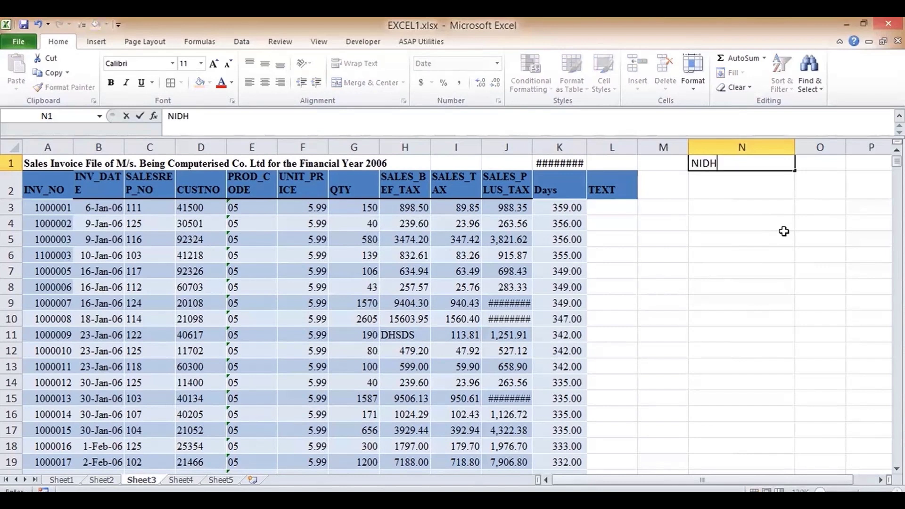
- Enter ABC PVT in N1, replacing a mistakenly typed personal name
type("ABC PVT")
key("Return")
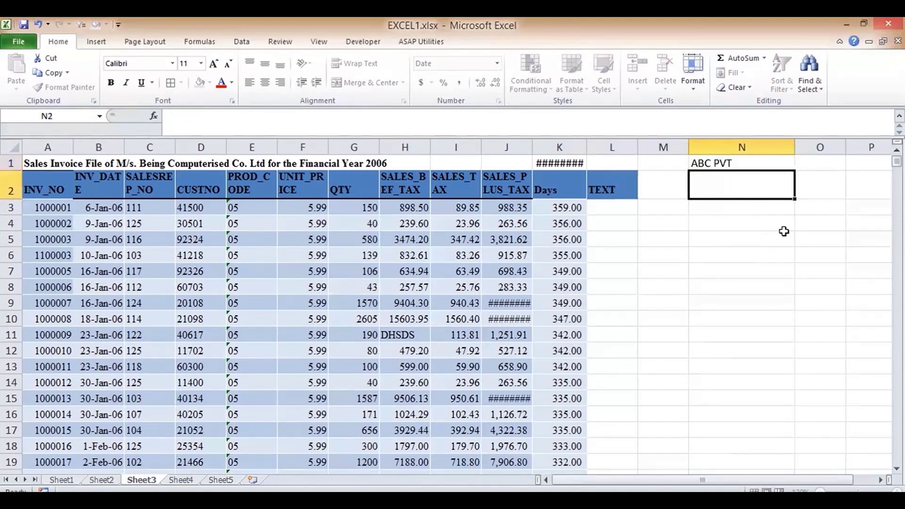
key("Up")
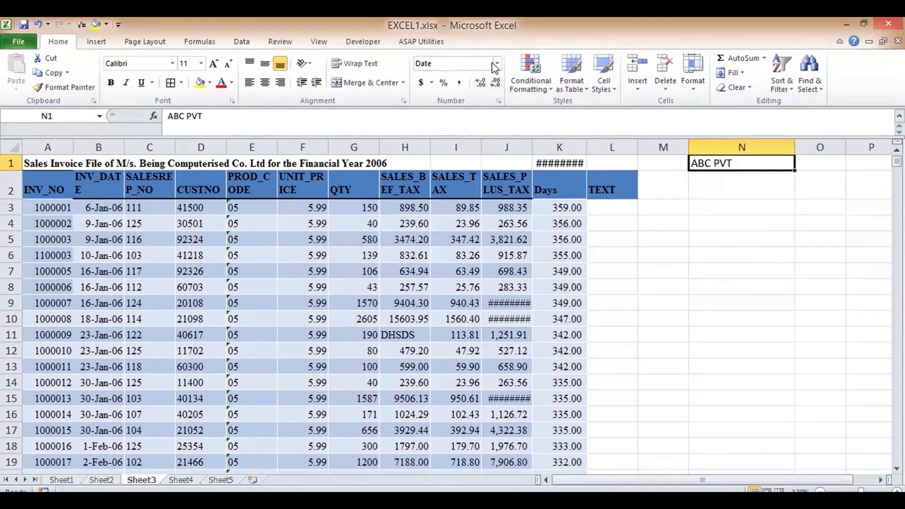
- Review the Text and Date categories in Format Cells for N1, then cancel without changes
left_click(497, 65)
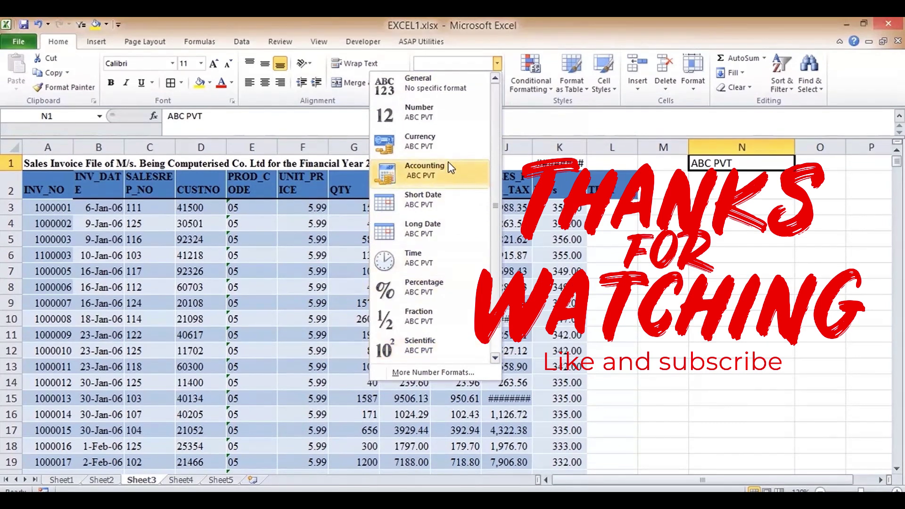
left_click(426, 374)
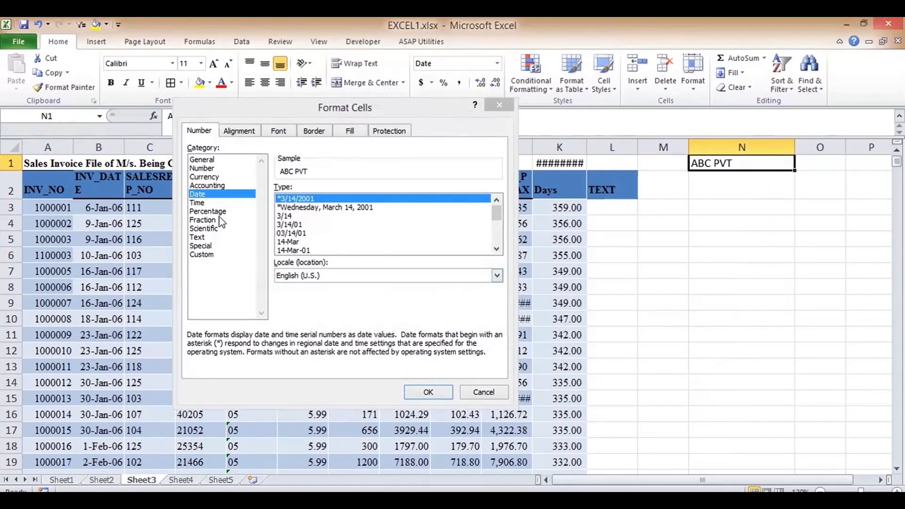
left_click(206, 237)
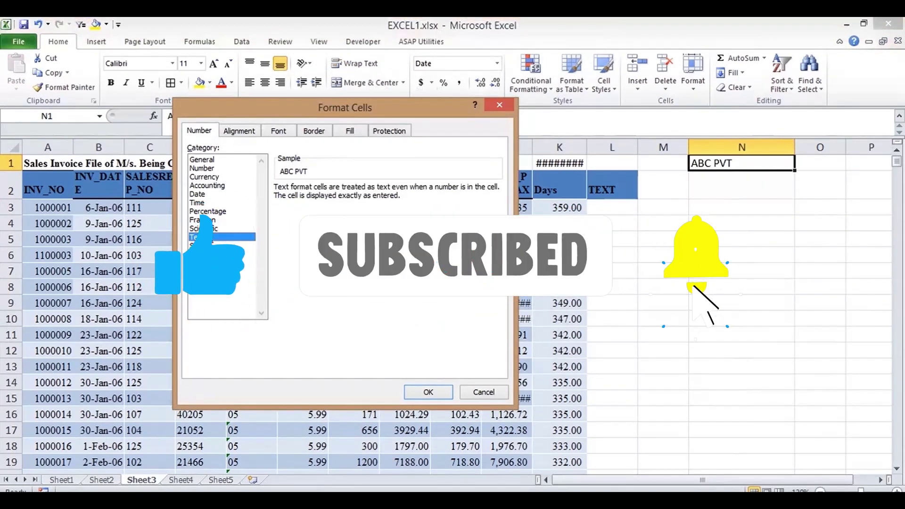
left_click(206, 195)
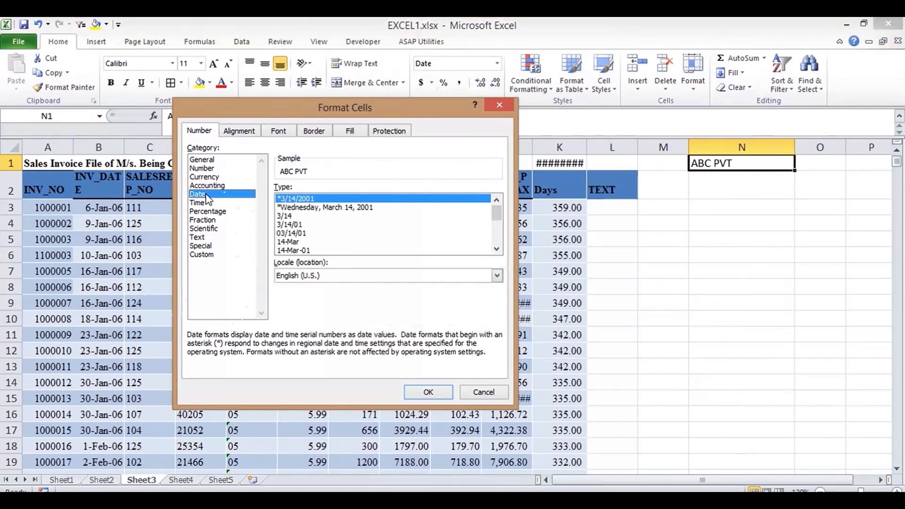
left_click(485, 393)
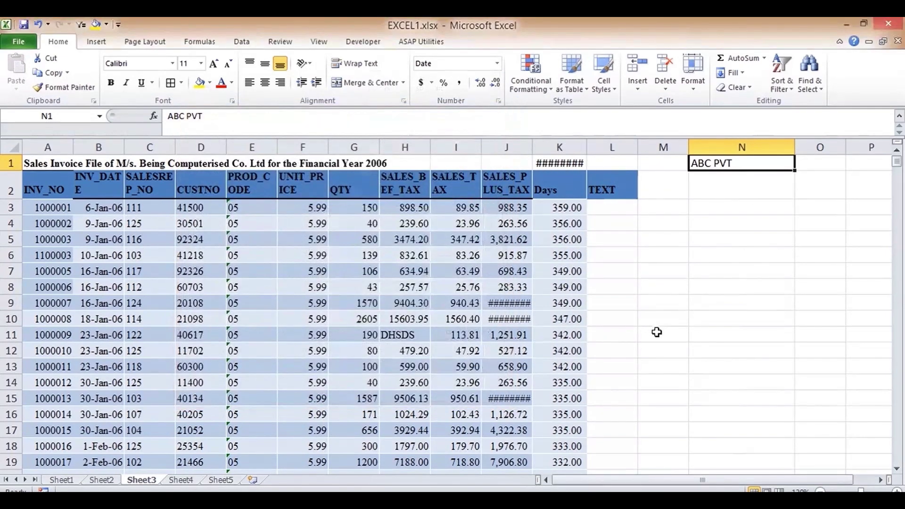